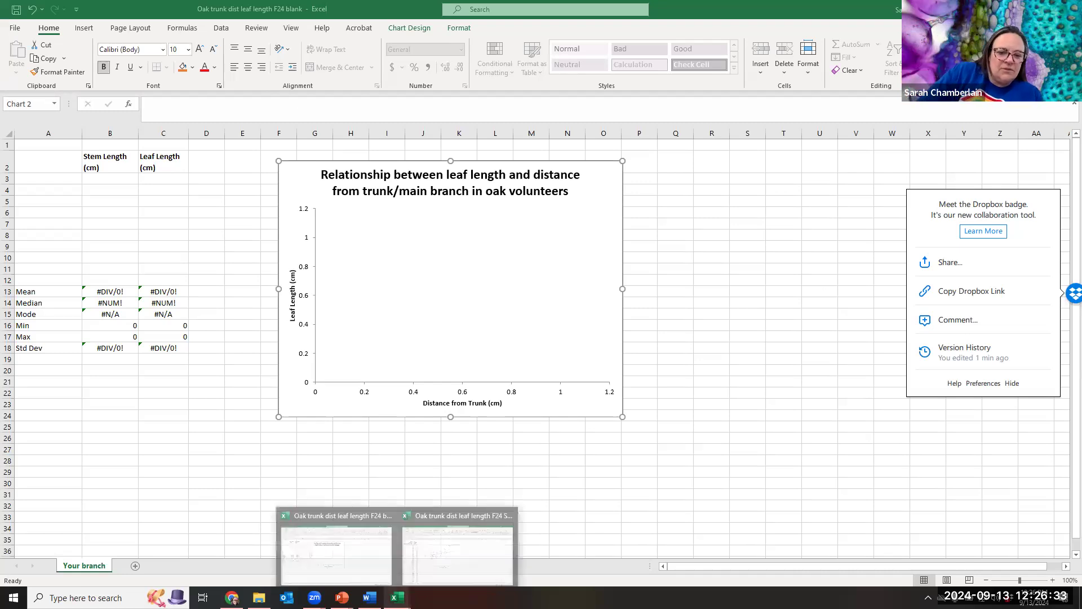
# Open the StatCat workbook from Lab stuff > Intro stuff in File Explorer.
pyautogui.moveTo(259, 599)
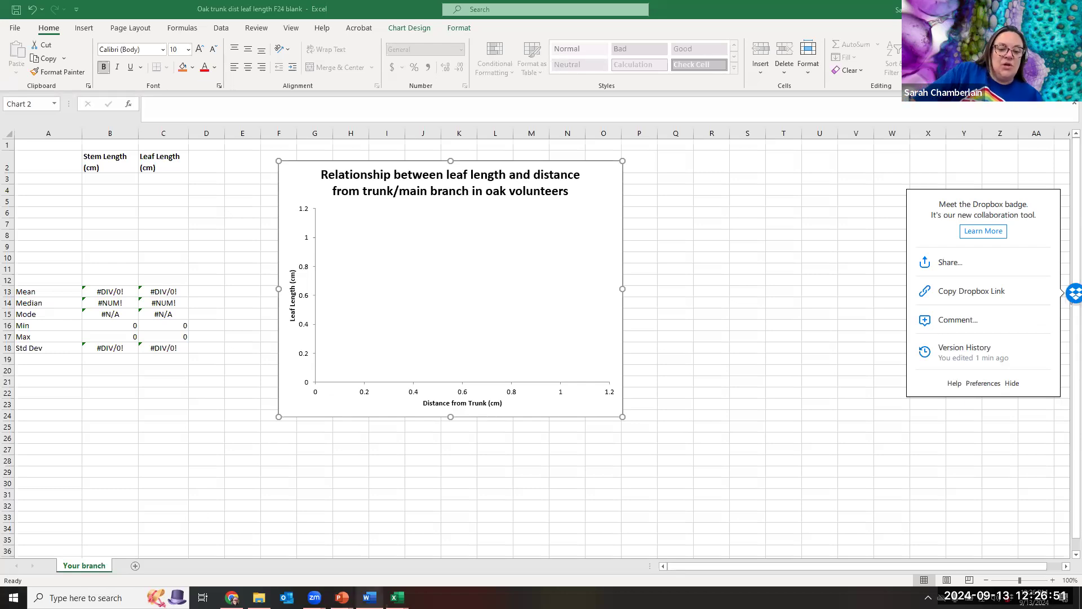
pyautogui.moveTo(369, 597)
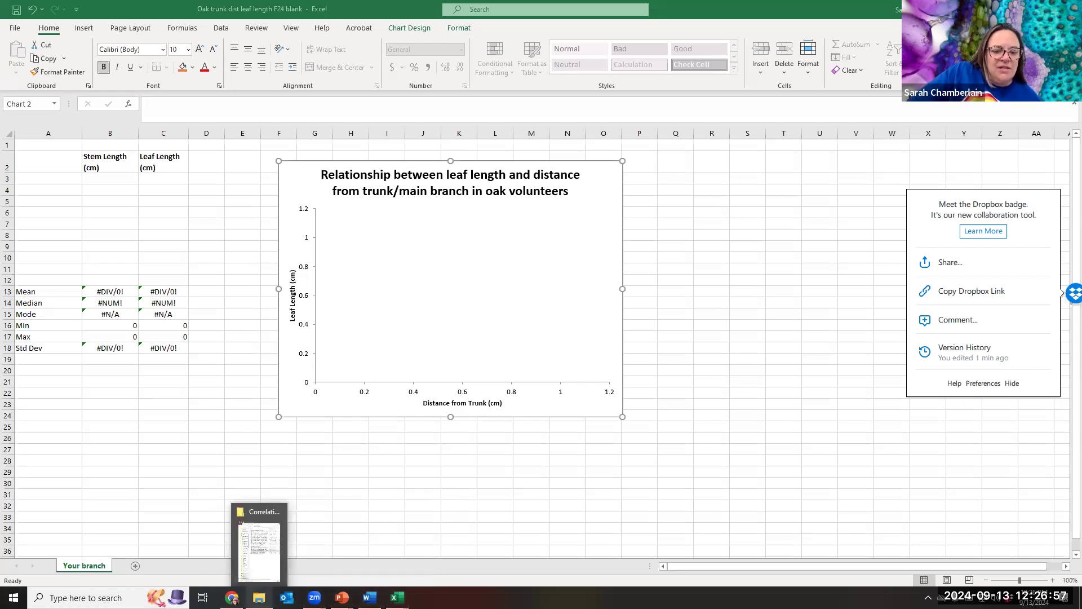
pyautogui.click(259, 541)
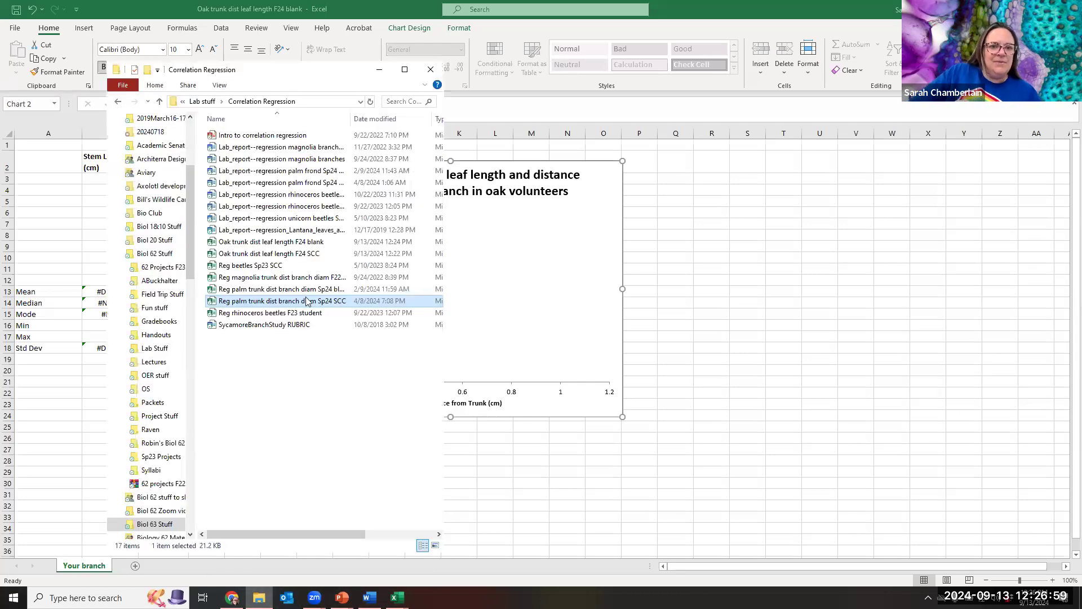
pyautogui.click(203, 102)
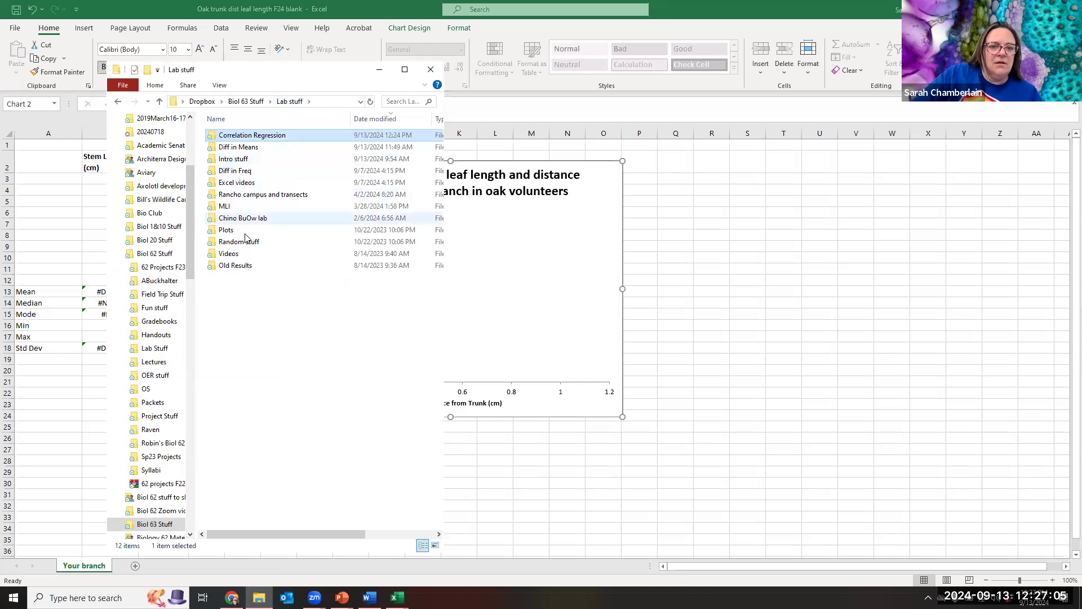
pyautogui.doubleClick(244, 160)
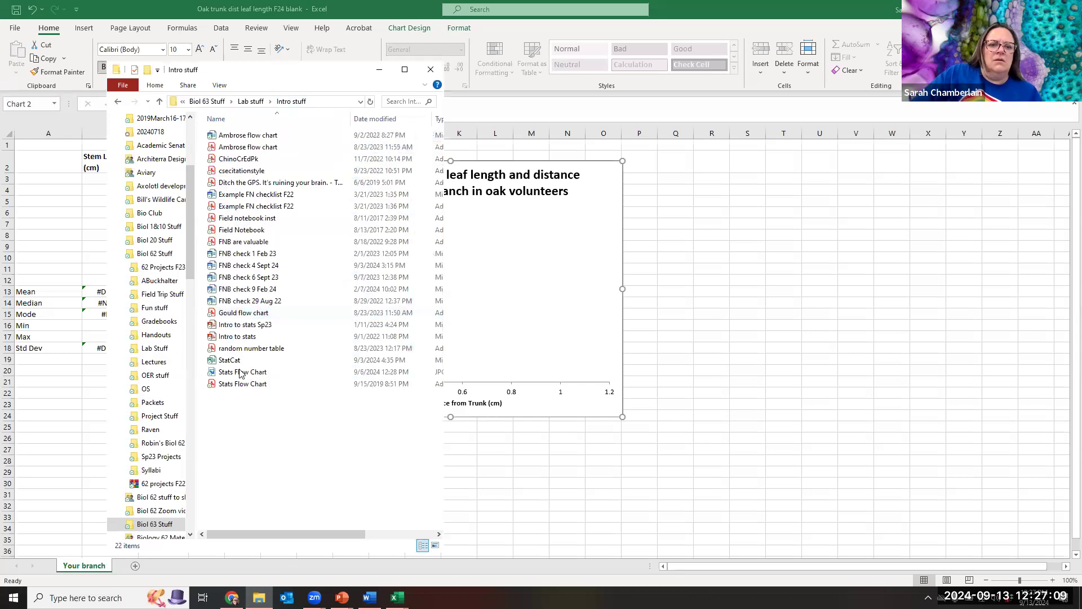
pyautogui.doubleClick(236, 361)
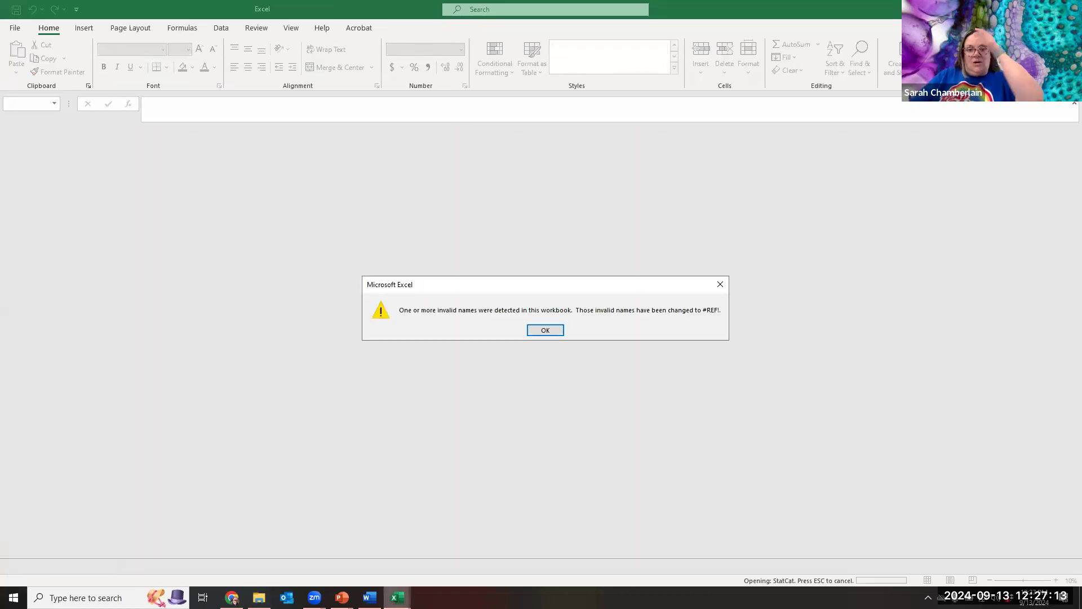
# Dismiss the #REF! invalid-names warning, view the Test for Normality sheet, then return to the oak-trunk workbook.
pyautogui.click(552, 330)
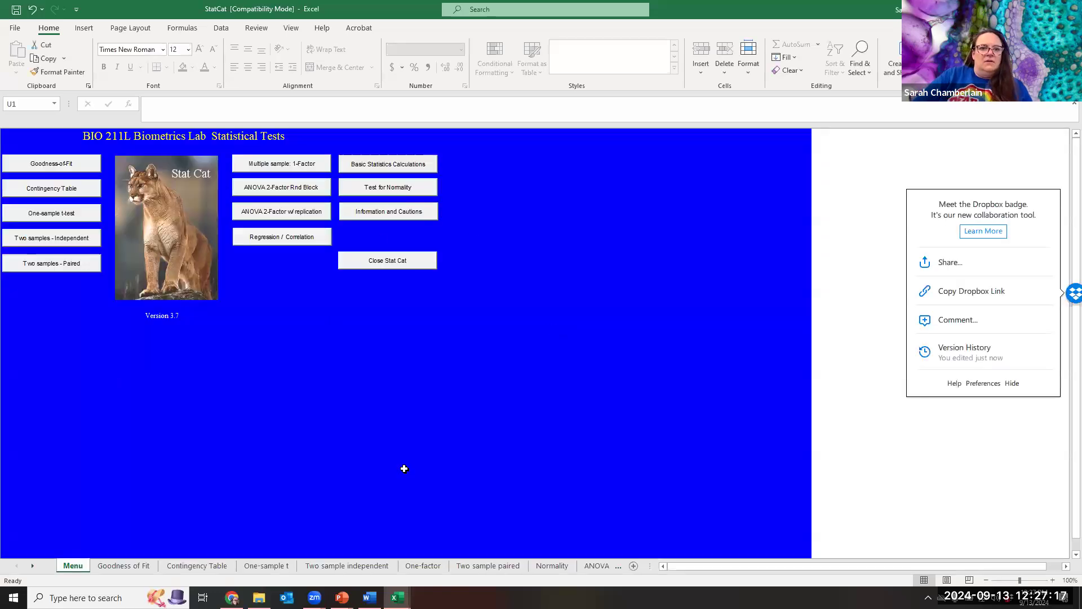
pyautogui.click(388, 187)
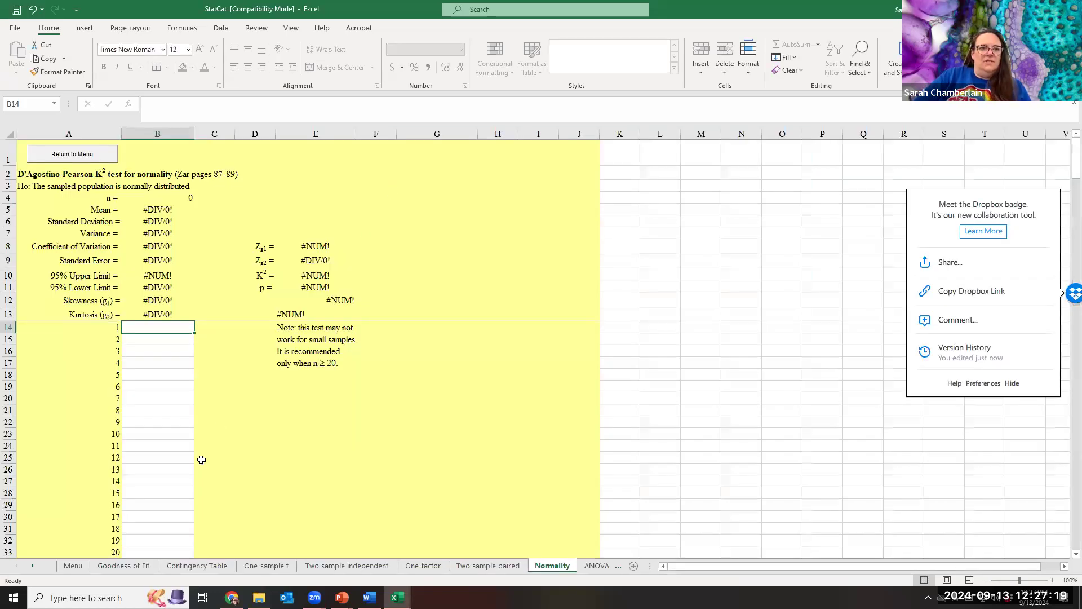
pyautogui.moveTo(258, 597)
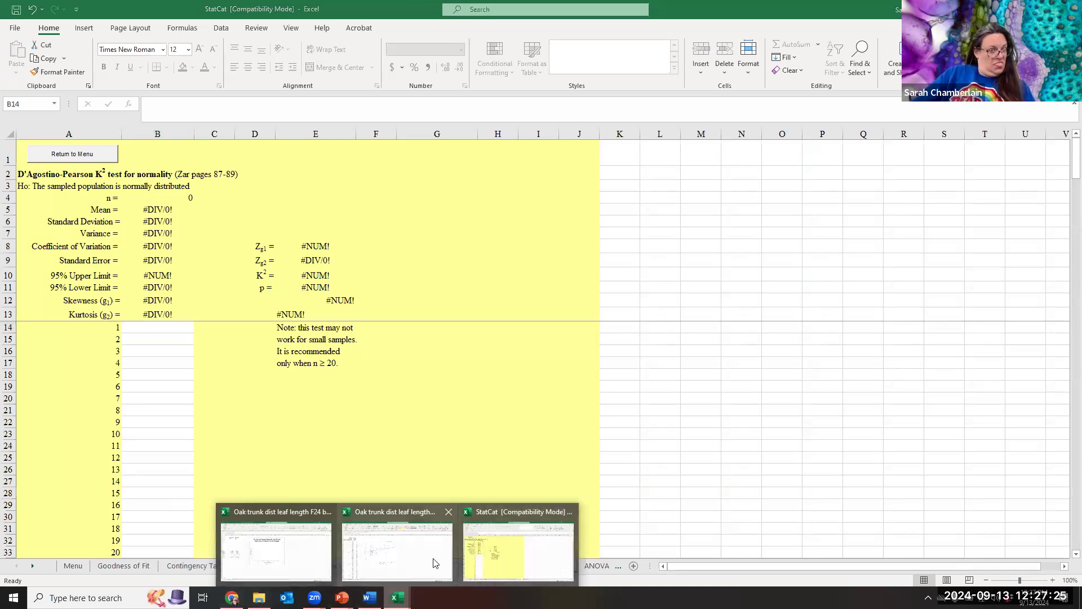
pyautogui.click(310, 563)
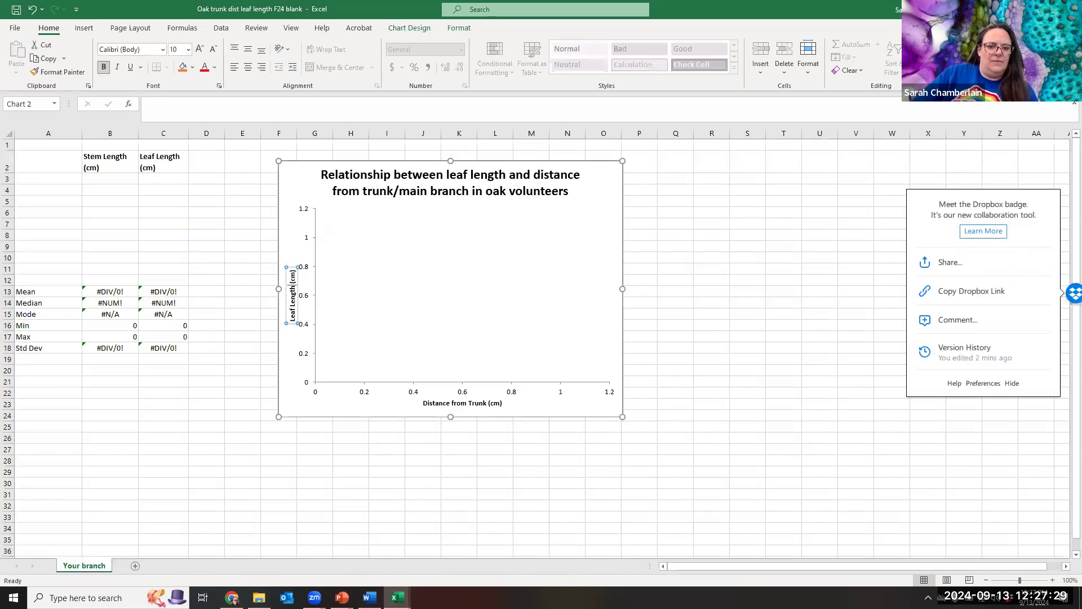
# Copy the whole-class Stem Length values (B3:B122) and bring up StatCat's Normality sheet.
pyautogui.moveTo(397, 597)
pyautogui.click(394, 560)
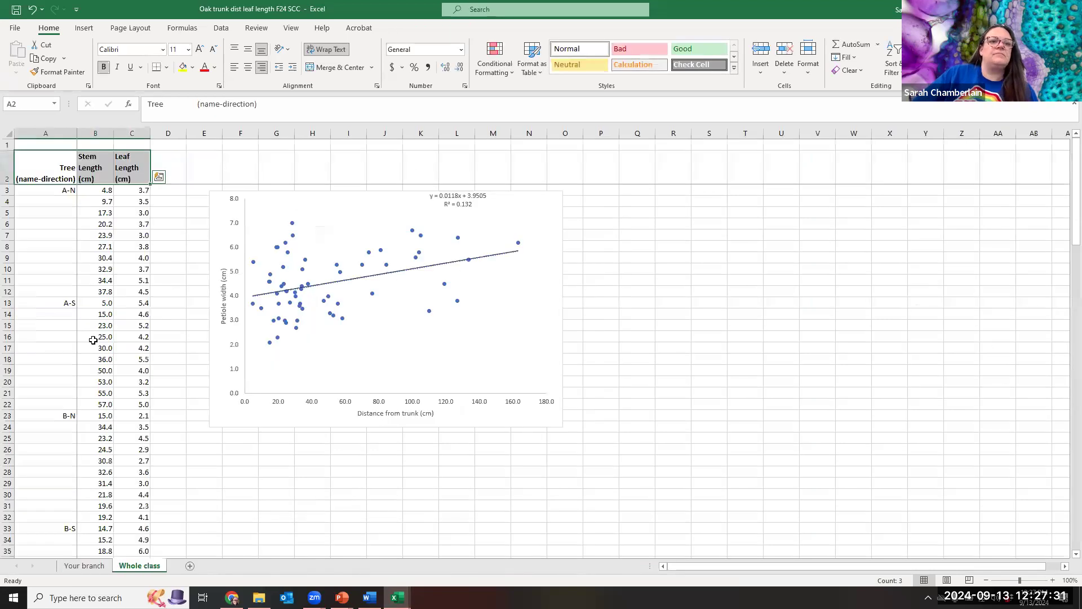
pyautogui.moveTo(95, 191); pyautogui.dragTo(97, 488)
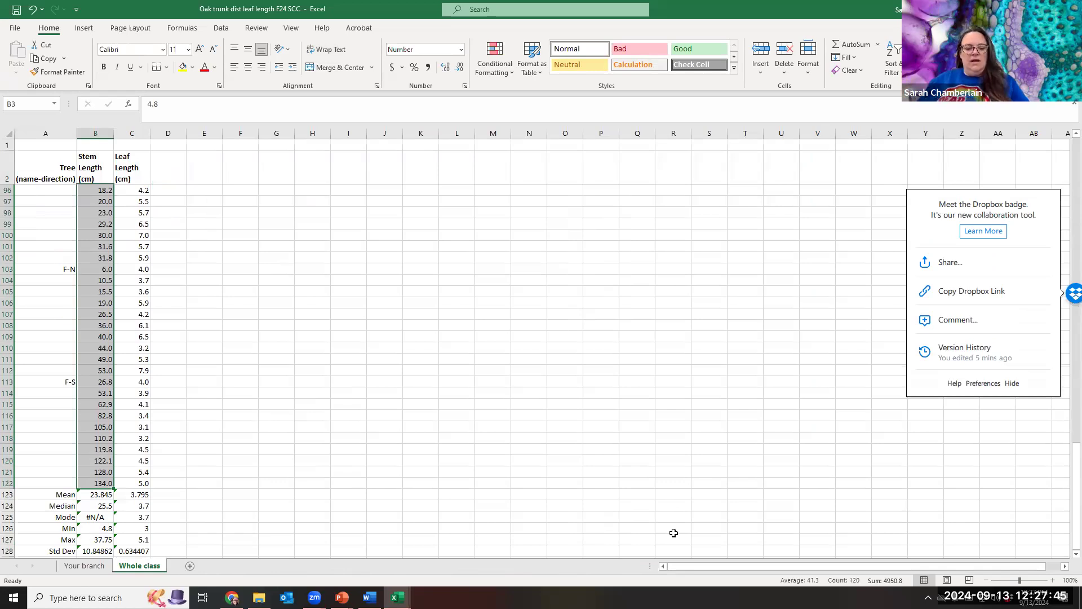
pyautogui.hotkey('ctrl', 'c')
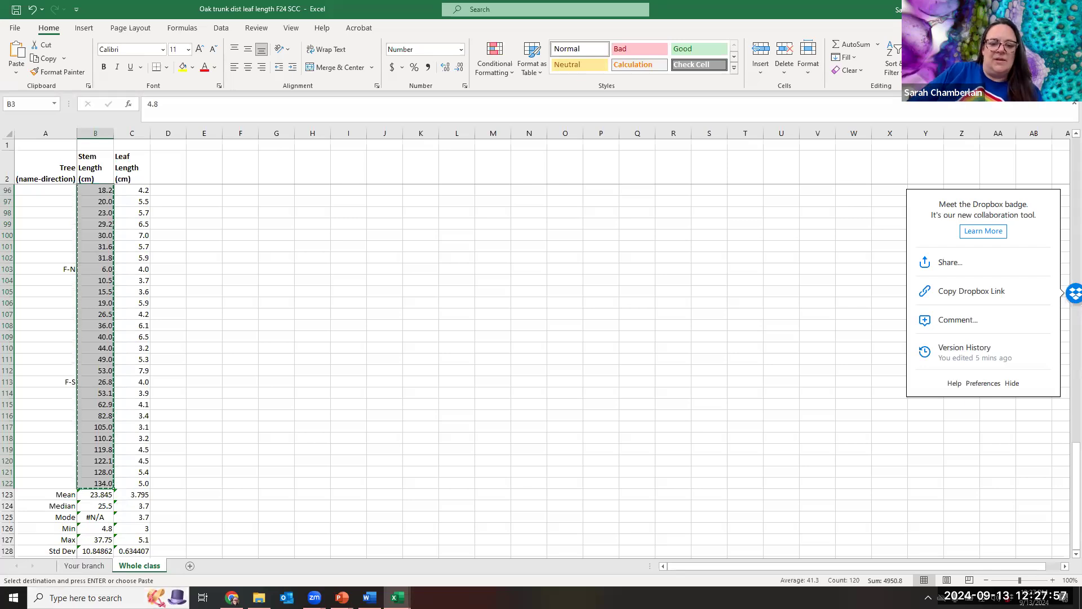
pyautogui.moveTo(397, 598)
pyautogui.click(522, 553)
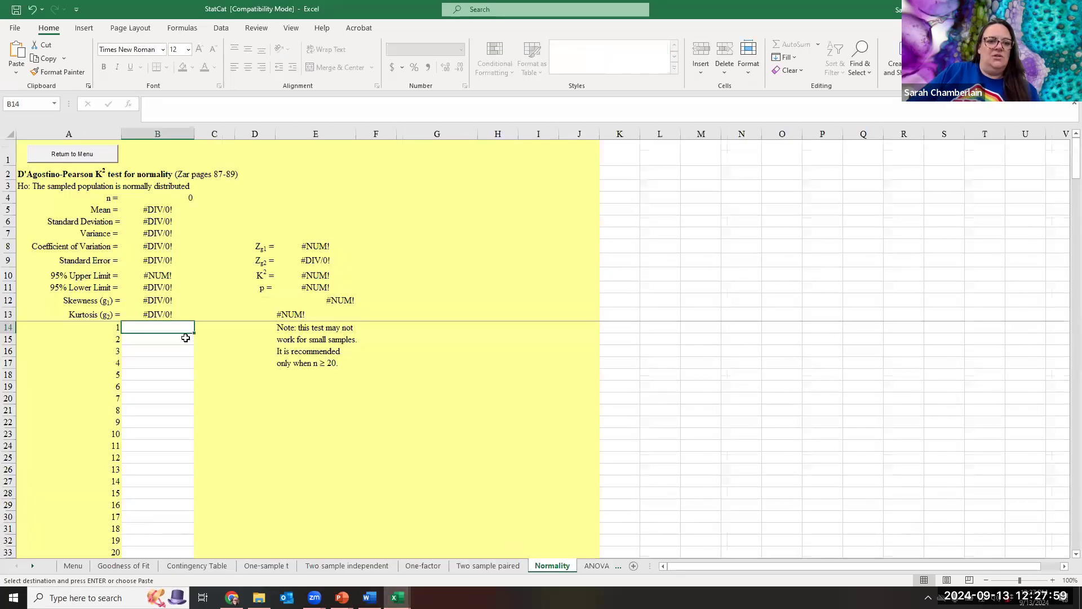
pyautogui.hotkey('ctrl', 'v')
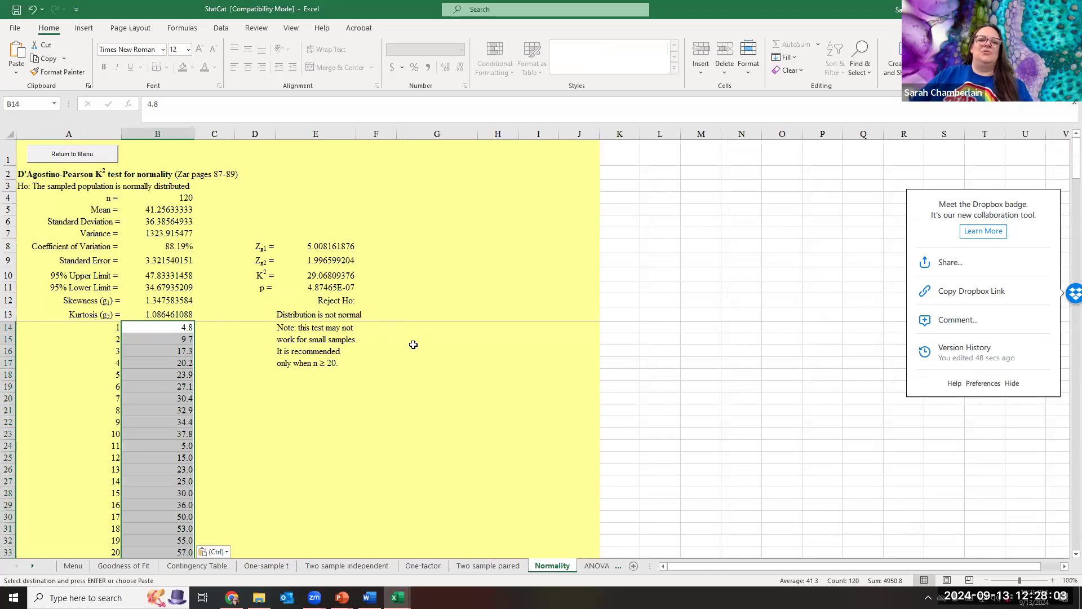
pyautogui.scroll(-20, 152, 428)
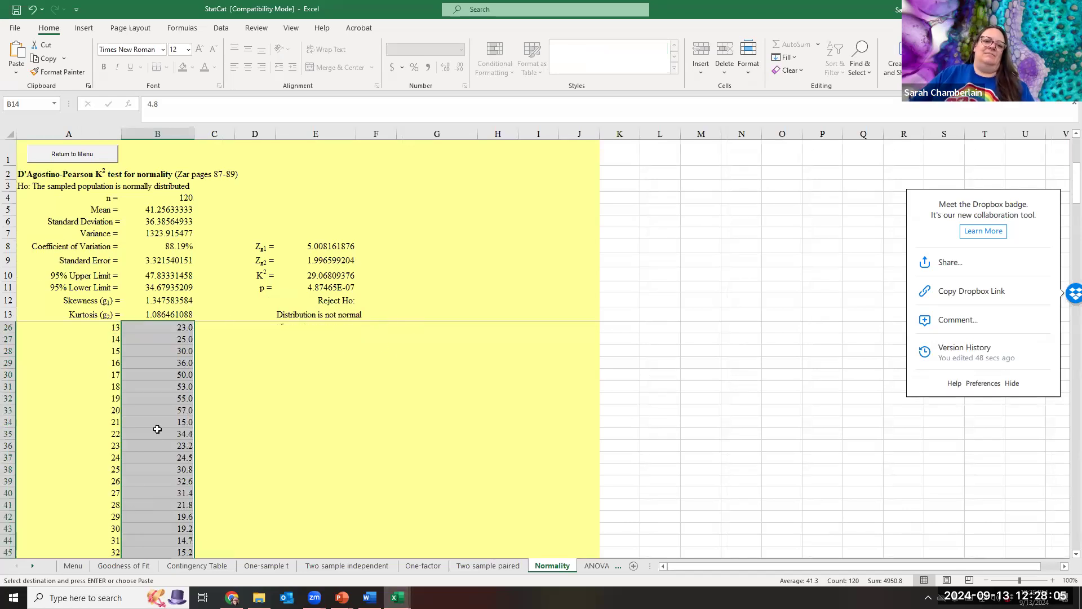
pyautogui.scroll(-15, 157, 430)
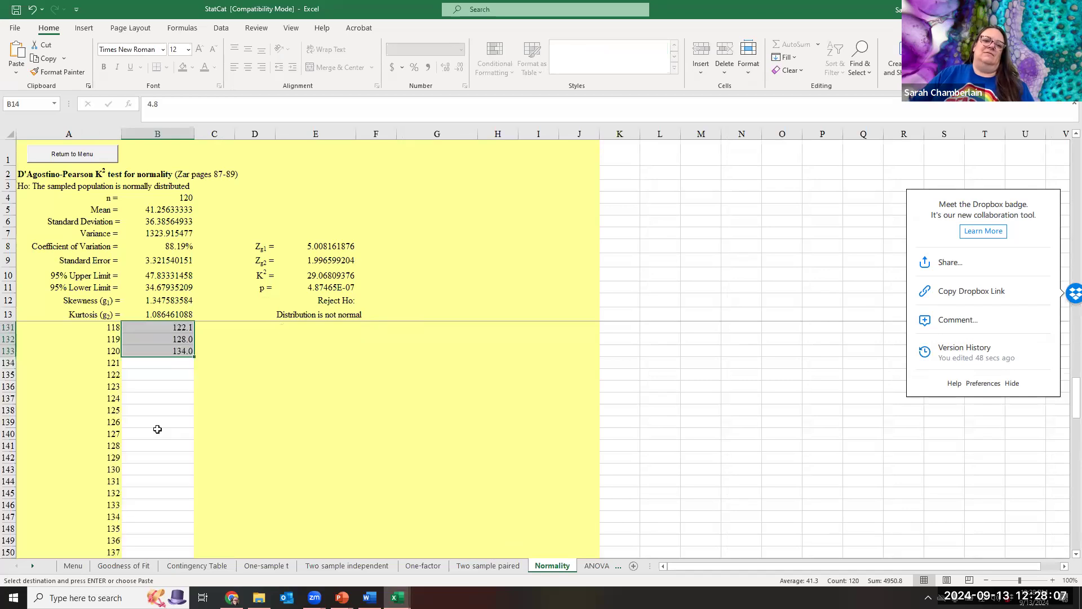
pyautogui.scroll(20, 158, 429)
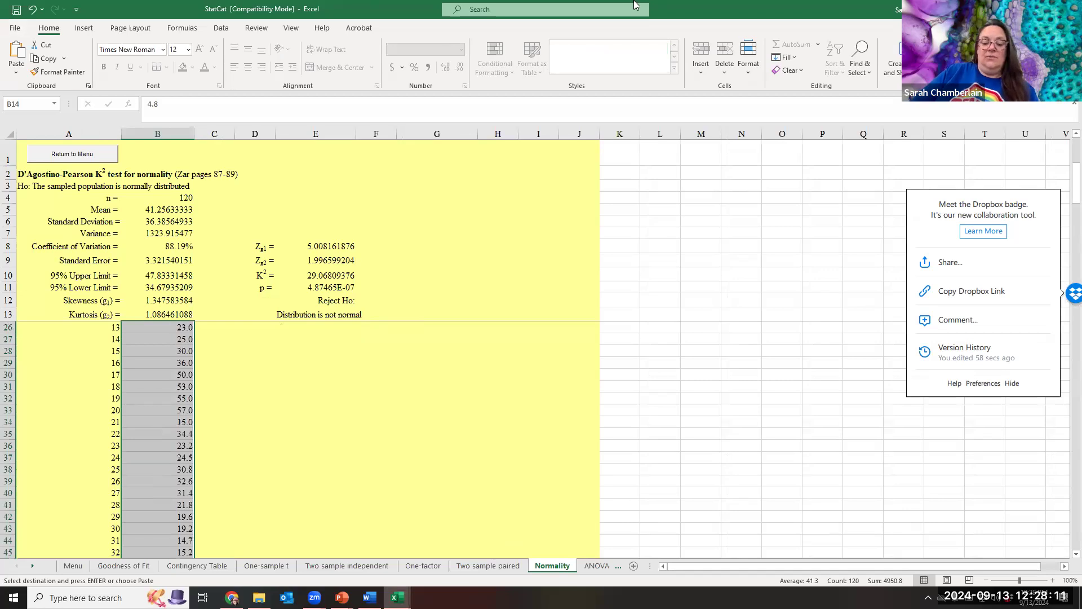
pyautogui.press('Delete')
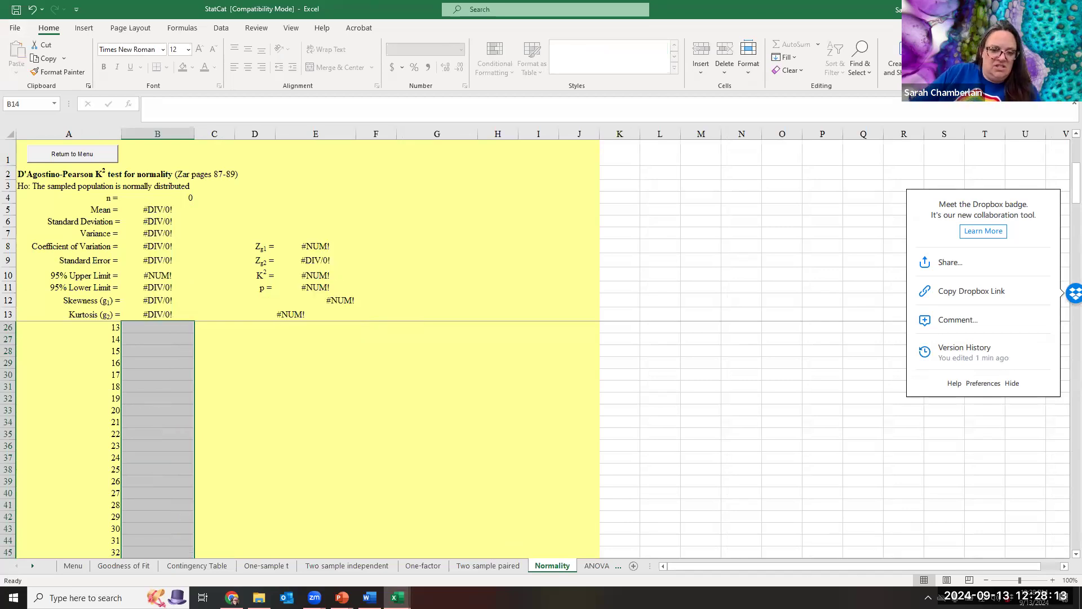
pyautogui.click(398, 597)
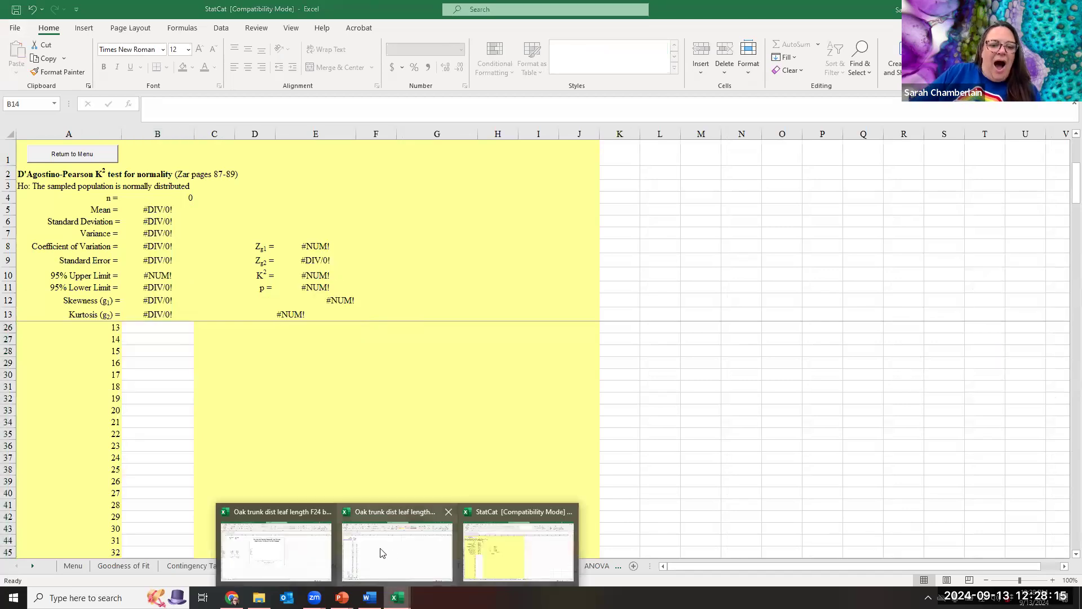
# Copy the whole-class leaf length values (C3:C122) and return to StatCat's Normality sheet.
pyautogui.click(380, 548)
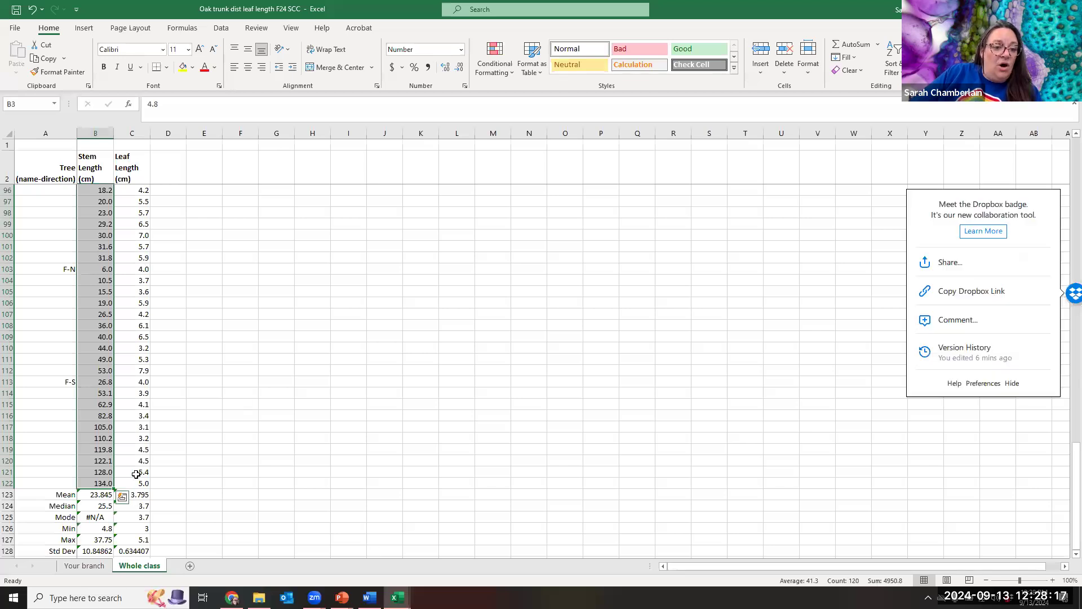
pyautogui.moveTo(130, 485); pyautogui.dragTo(145, 189)
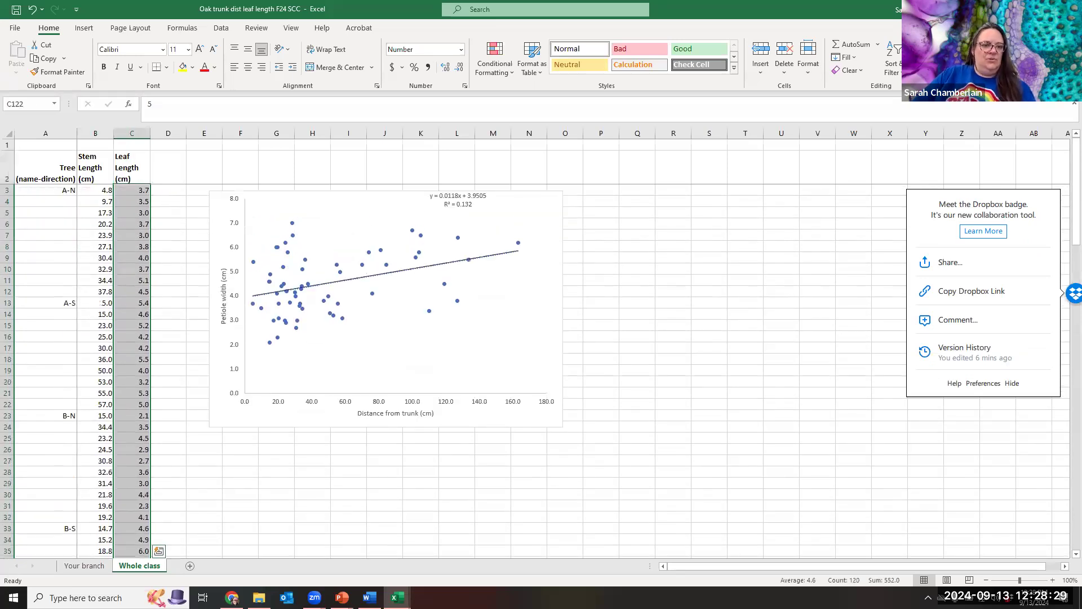
pyautogui.scroll(-3, 588, 542)
pyautogui.scroll(-20, 293, 431)
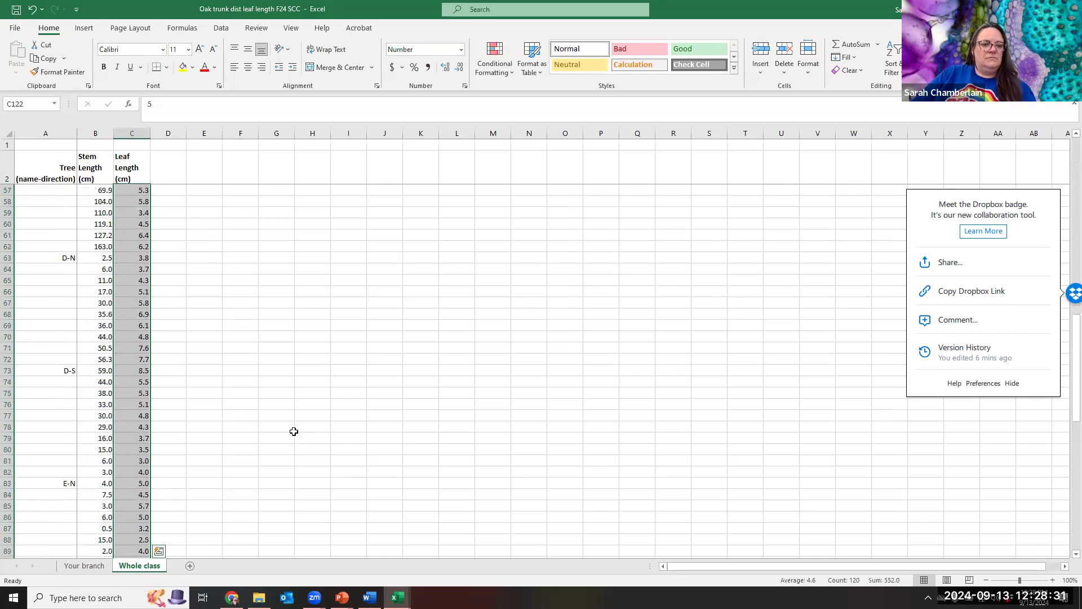
pyautogui.scroll(-5, 293, 431)
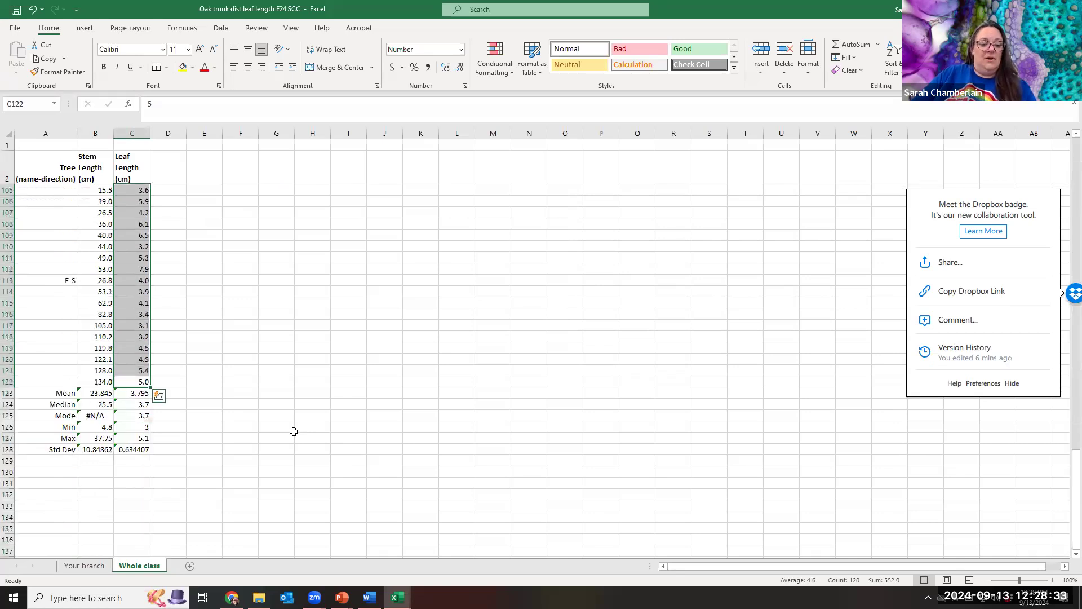
pyautogui.hotkey('ctrl', 'c')
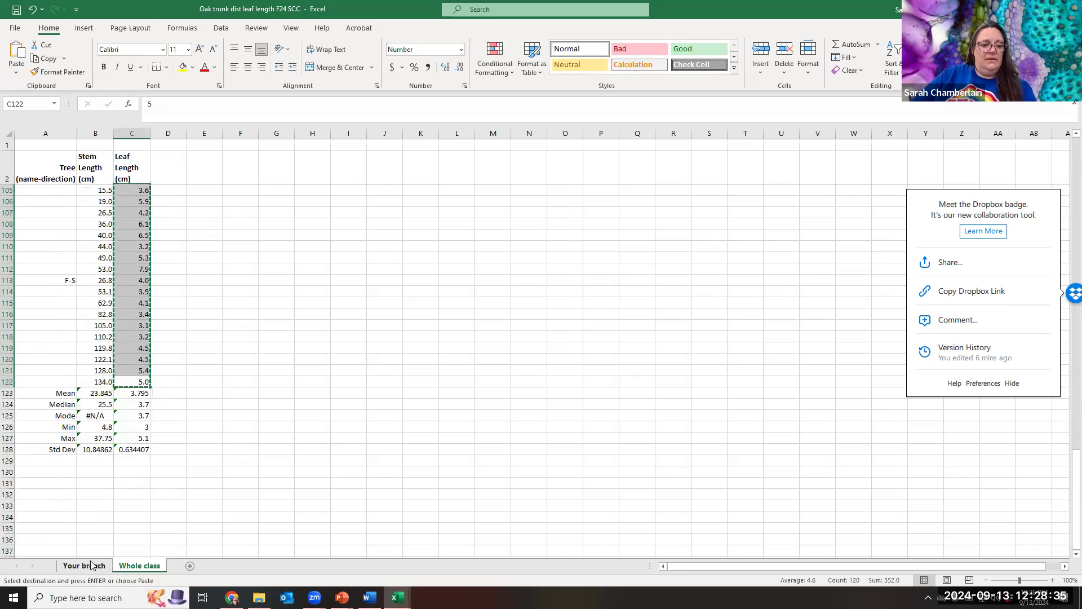
pyautogui.moveTo(398, 596)
pyautogui.click(513, 544)
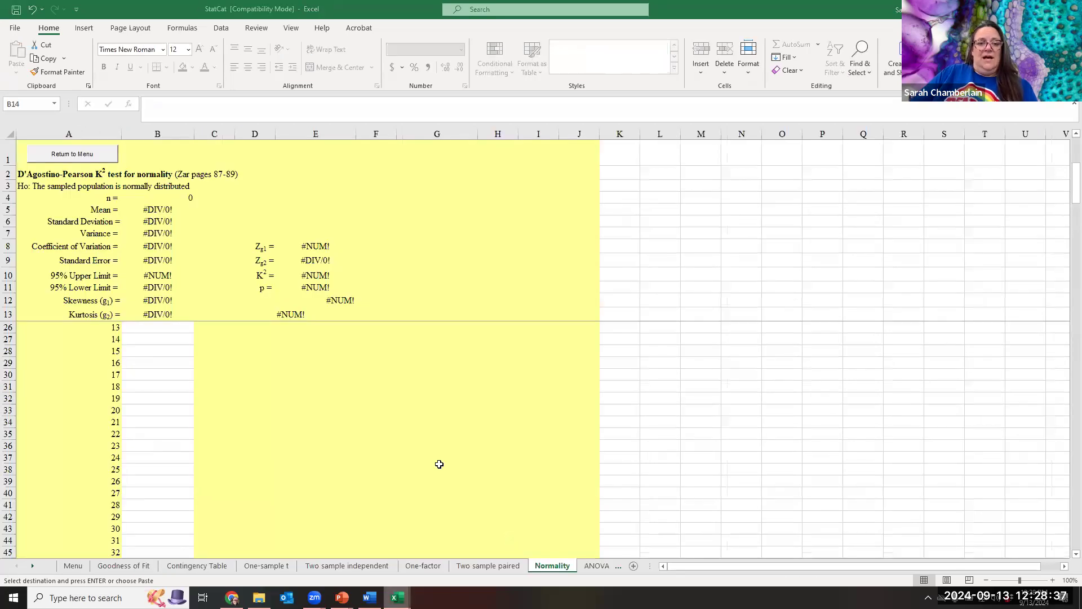
# Paste the 120 leaf lengths at B14 (p = 0.253, normal), then view the ANOVA 2RB sheet.
pyautogui.click(174, 326)
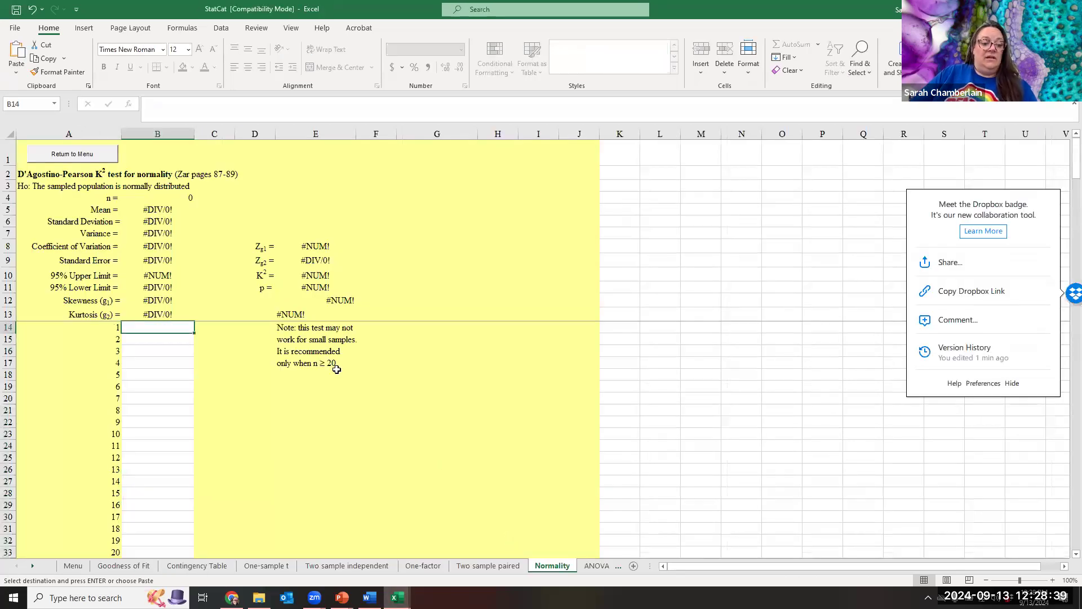
pyautogui.hotkey('ctrl', 'v')
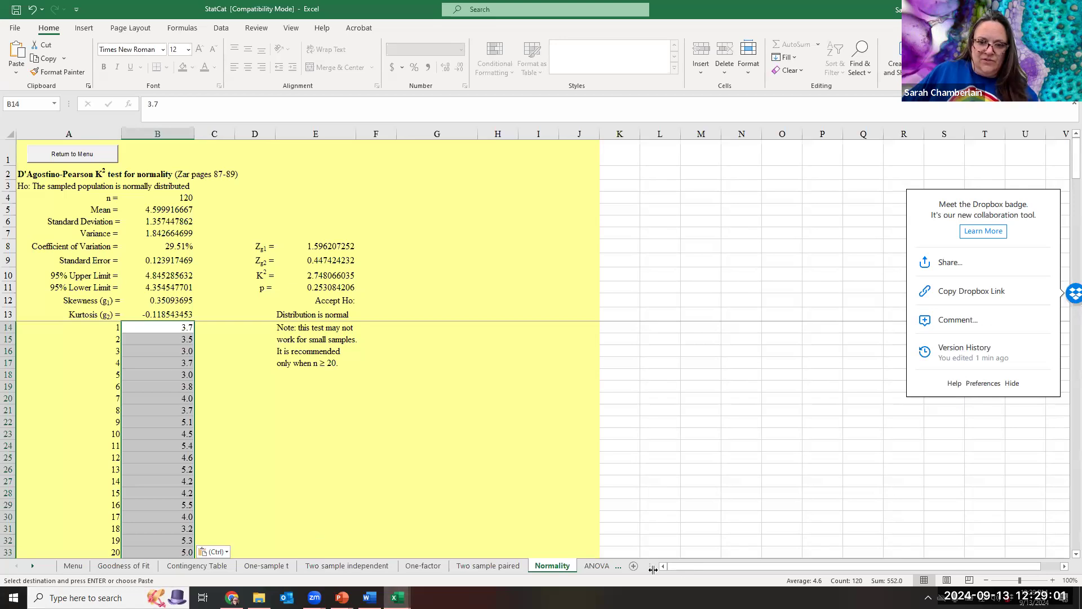
pyautogui.click(618, 567)
pyautogui.click(616, 566)
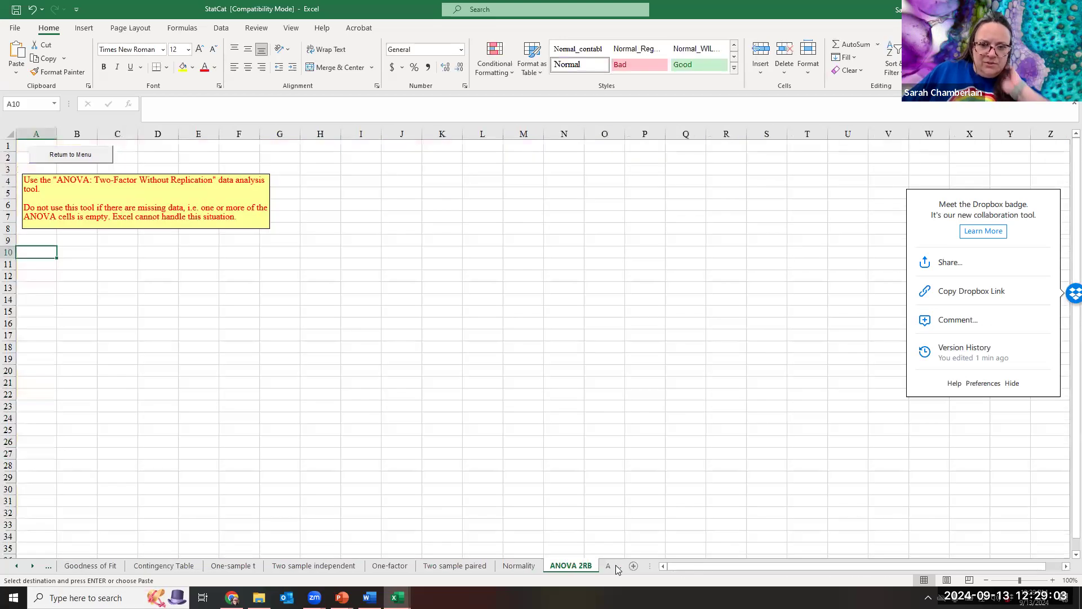
# View the Regression_Correlation sheet, then switch back to the Oak trunk F24 SCC workbook.
pyautogui.click(541, 565)
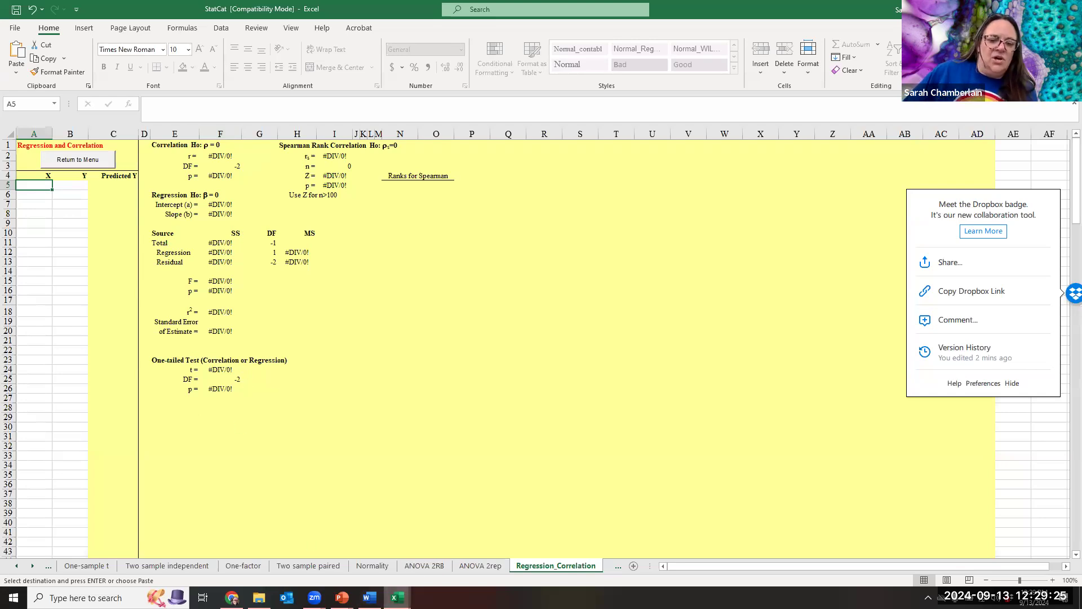
pyautogui.moveTo(397, 596)
pyautogui.click(281, 541)
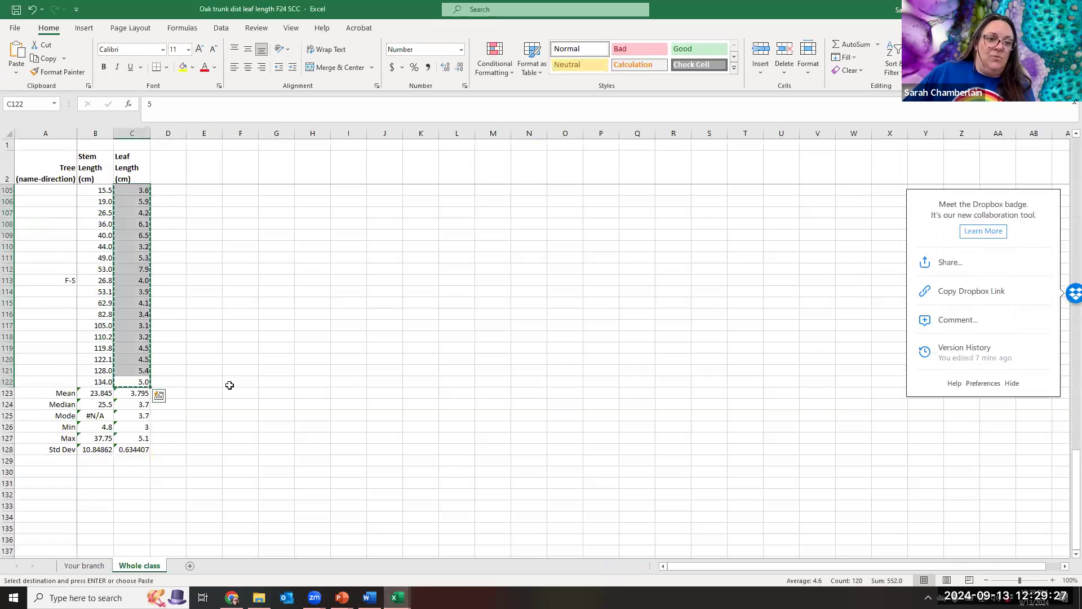
# Copy the stem and leaf length columns (B3:C122) and return to StatCat's Regression_Correlation sheet.
pyautogui.scroll(20, 230, 385)
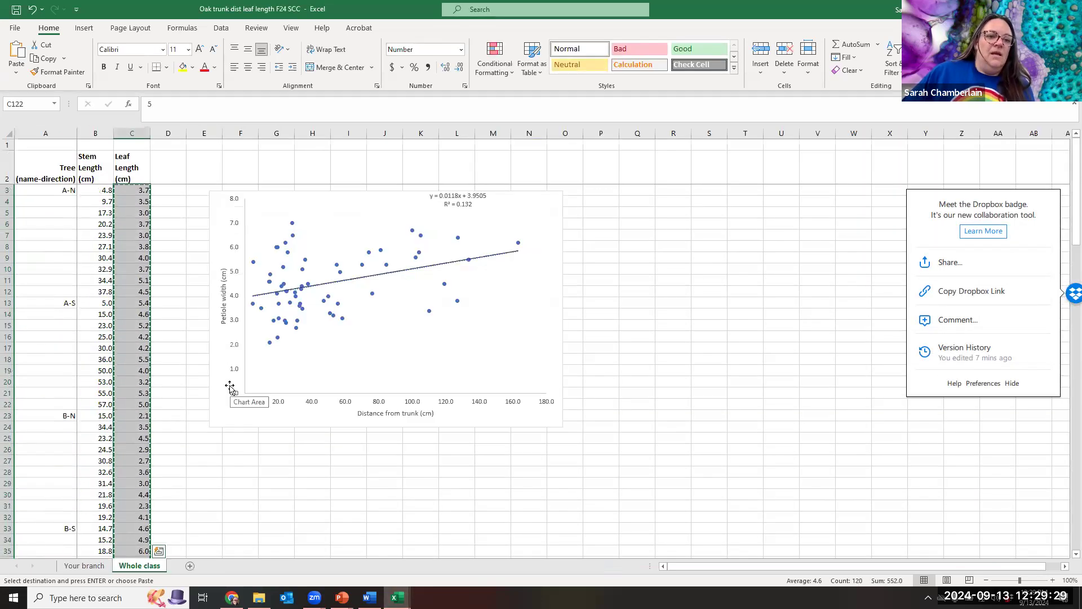
pyautogui.click(204, 167)
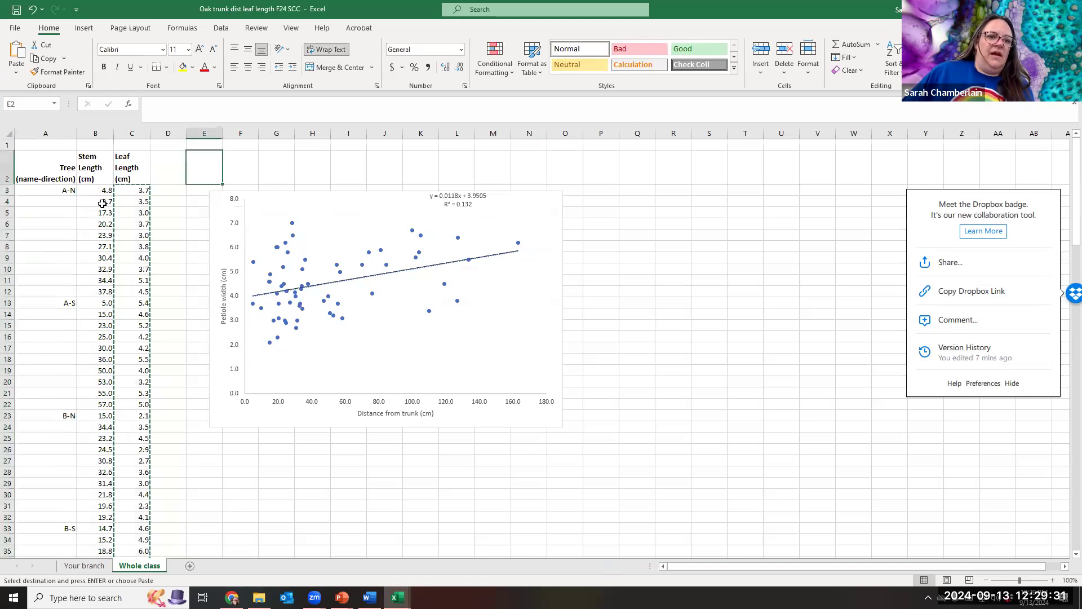
pyautogui.moveTo(102, 192); pyautogui.dragTo(139, 495)
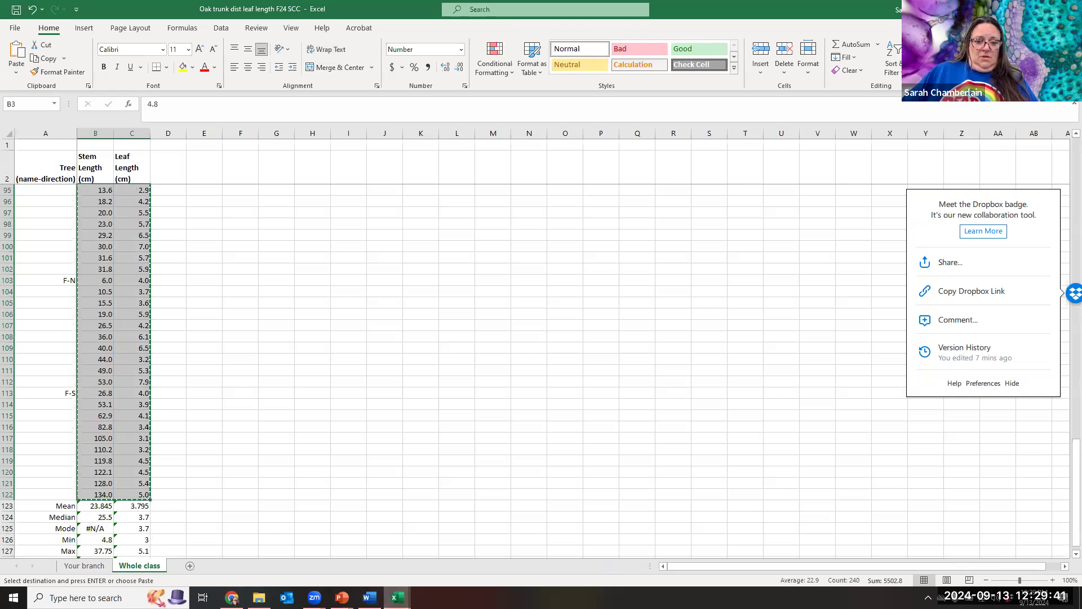
pyautogui.moveTo(397, 598)
pyautogui.click(519, 544)
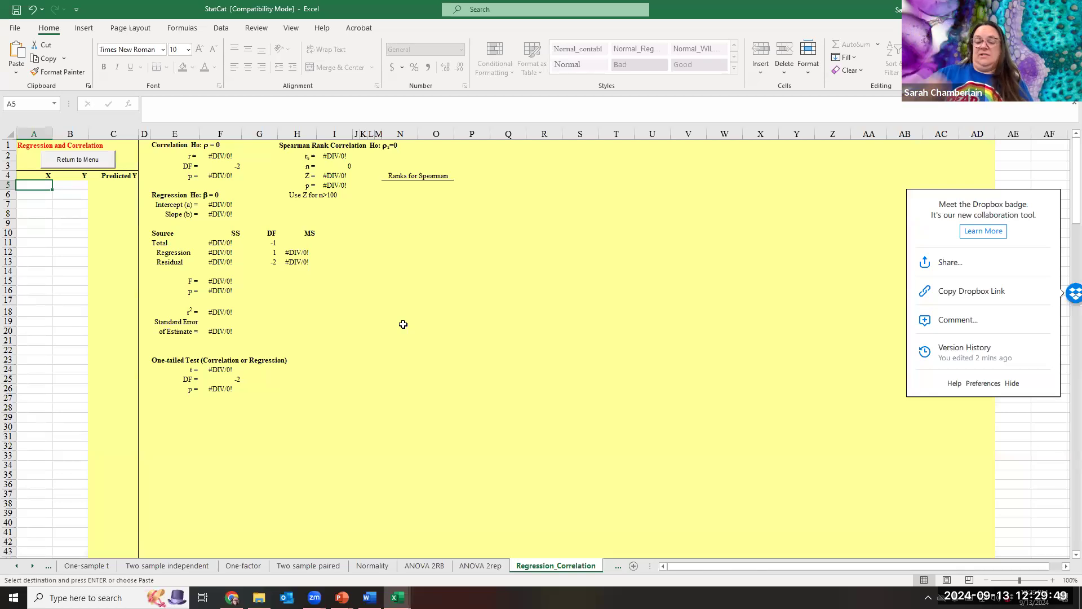
# Paste stem and leaf lengths at A5 for regression (r = 0.265, p = 0.0035), then view the Intro to stats Sp23 slides.
pyautogui.hotkey('ctrl', 'v')
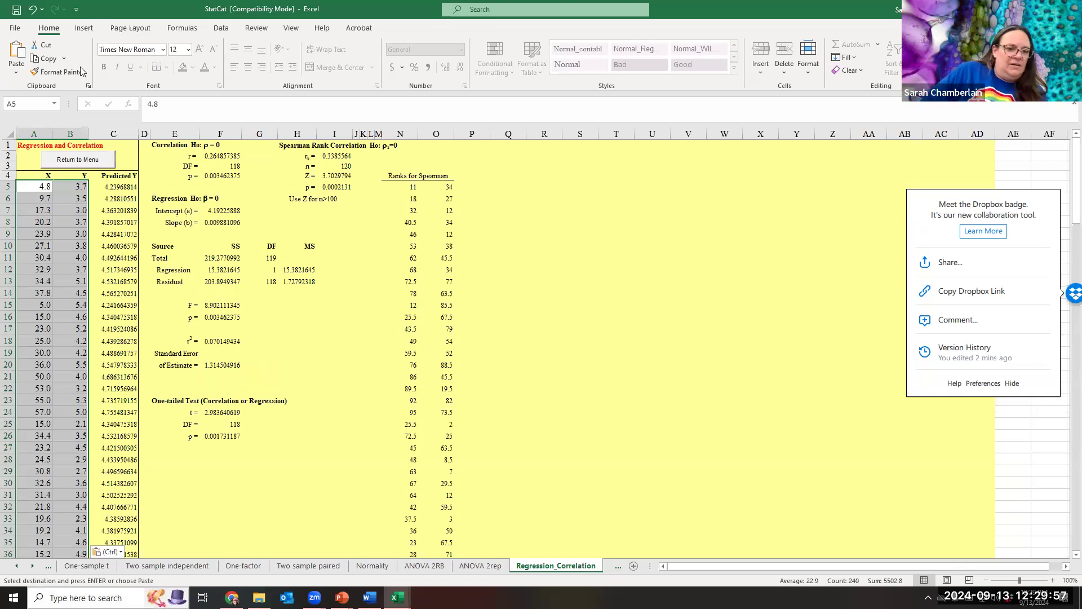
pyautogui.scroll(-20, 237, 409)
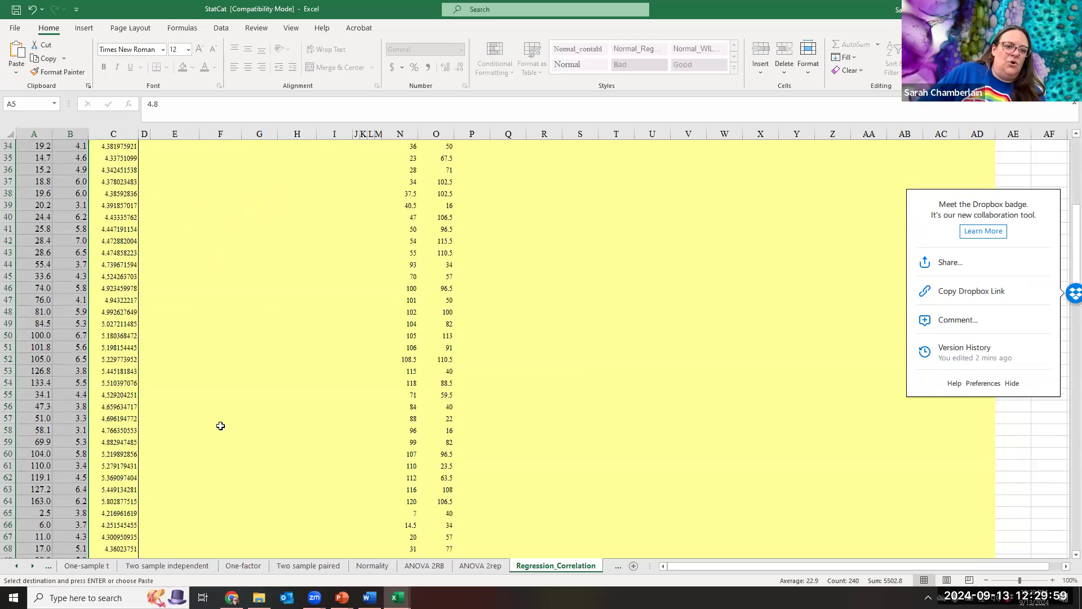
pyautogui.scroll(-6, 219, 433)
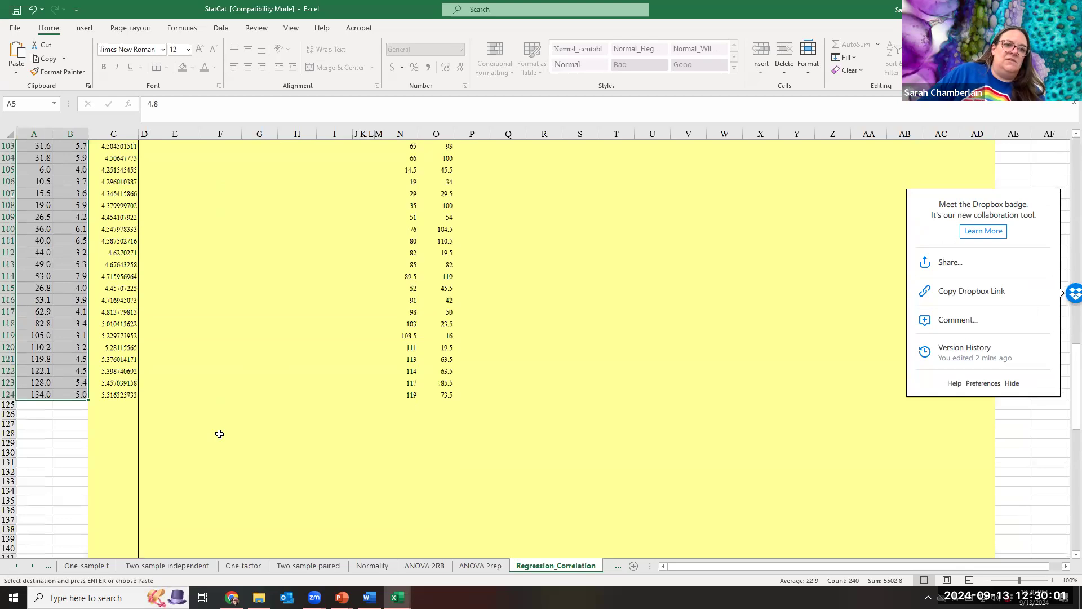
pyautogui.scroll(20, 219, 433)
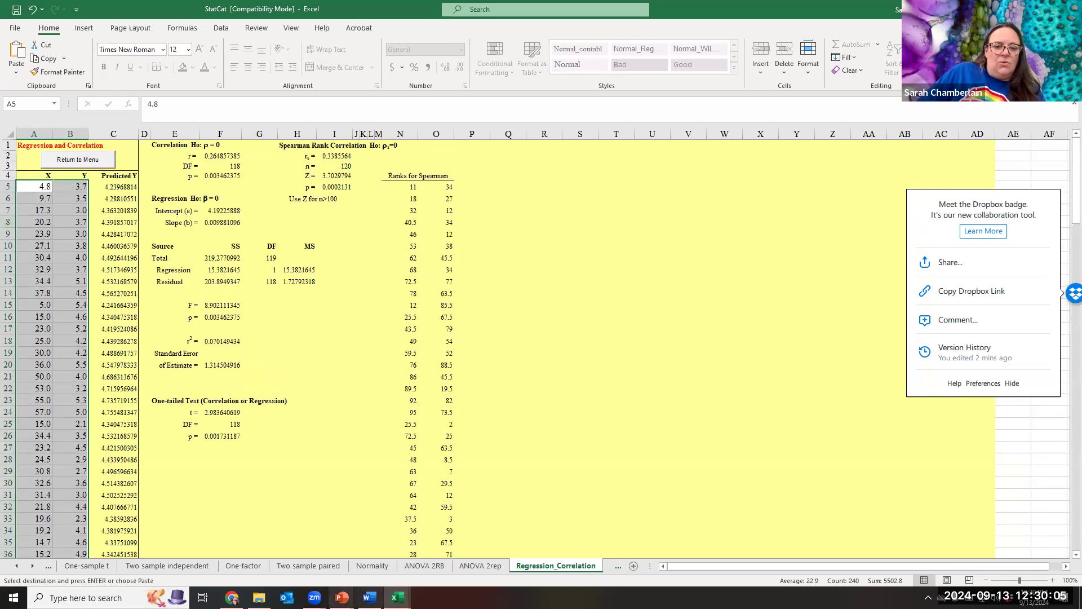
pyautogui.moveTo(342, 597)
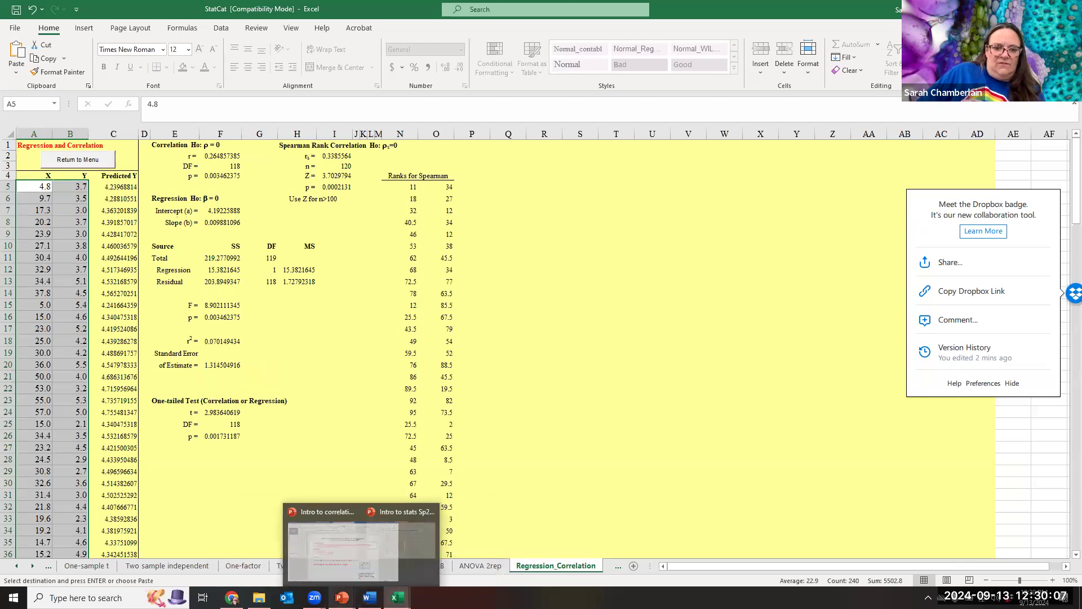
pyautogui.click(403, 541)
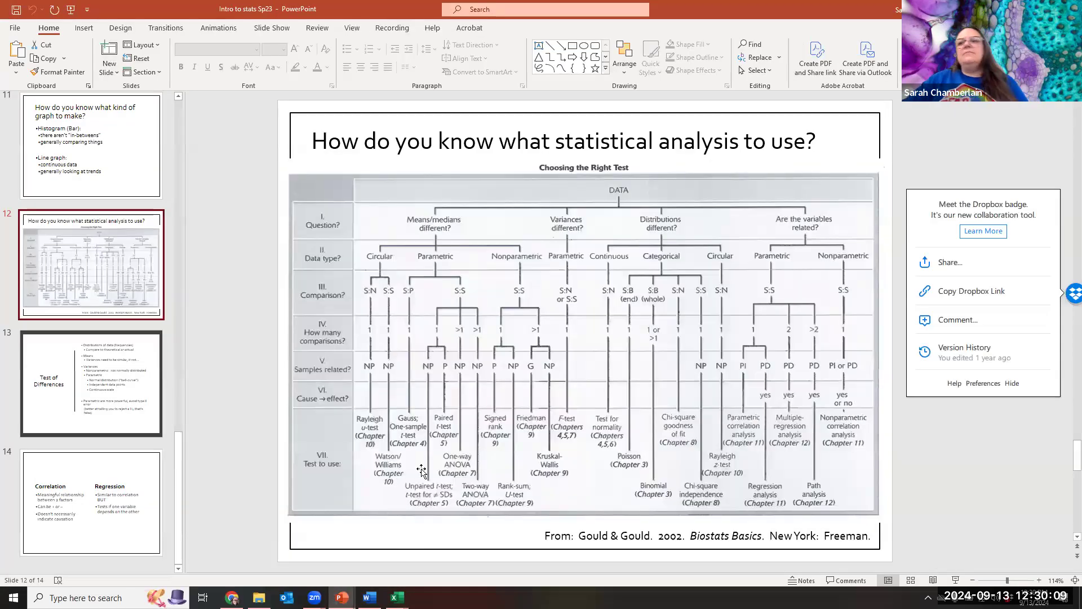
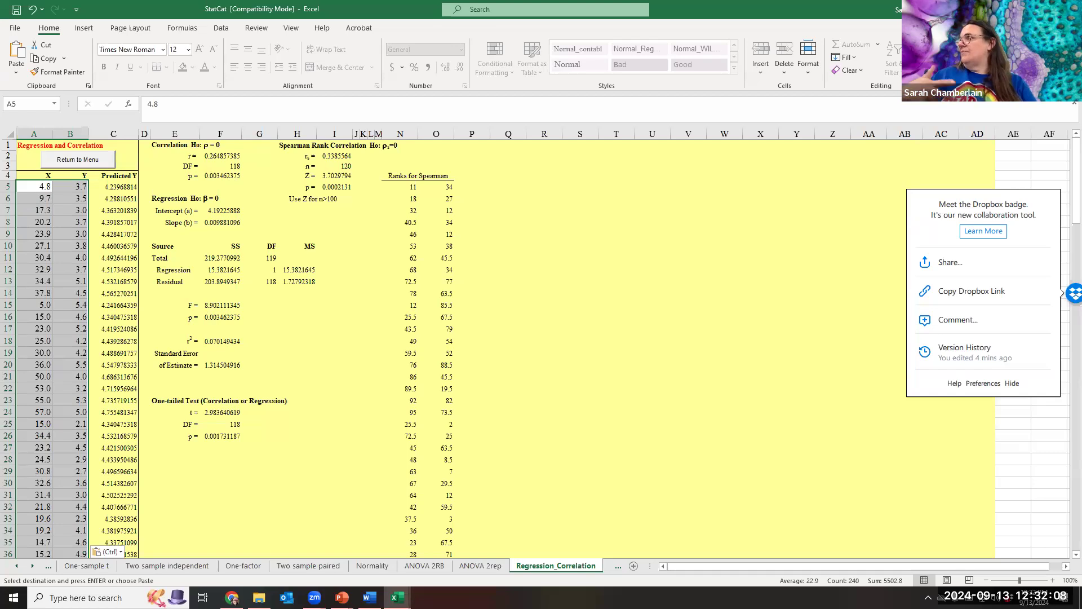
# Switch from StatCat to the Whole class sheet of the Oak trunk dist leaf length F24 SCC workbook.
pyautogui.hotkey('alt', 'Tab')
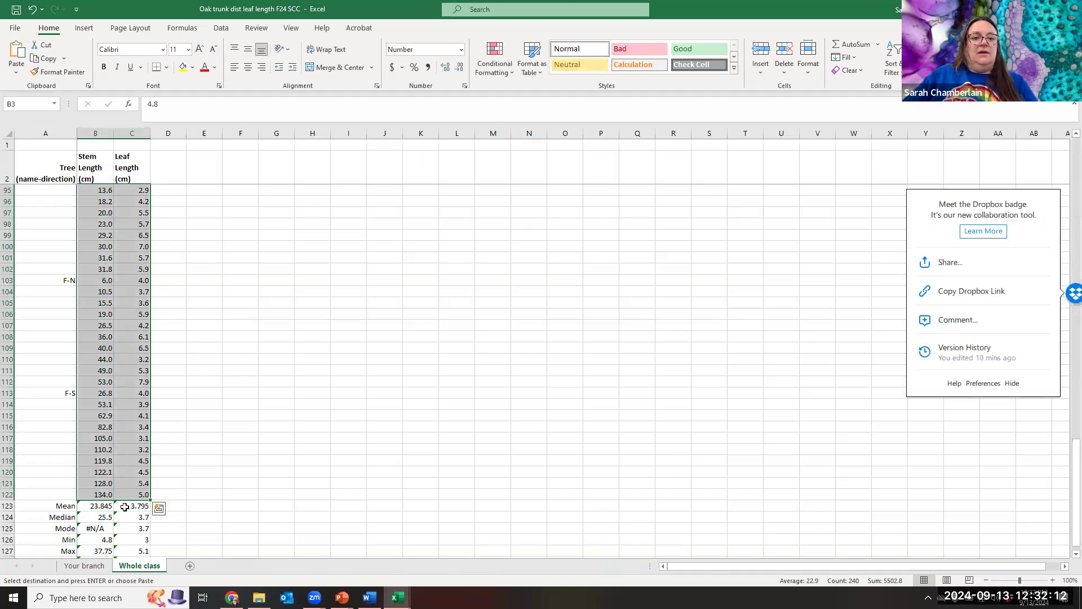
# Change the scatter chart's y-axis title from 'Petiole width (cm)' to 'Leaf length (cm)'.
pyautogui.scroll(20, 273, 359)
pyautogui.scroll(9, 273, 359)
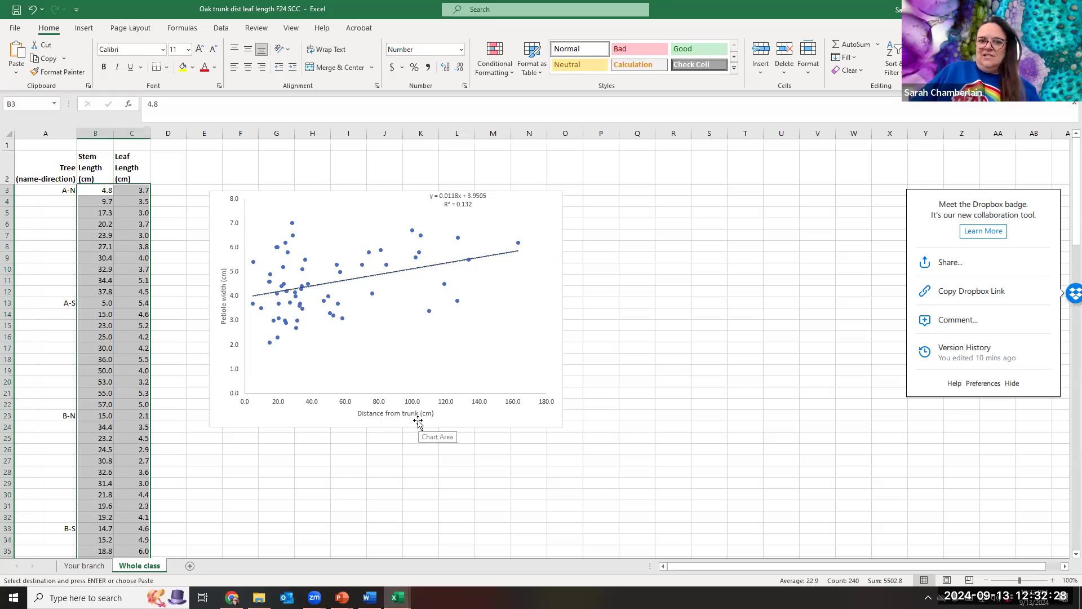
pyautogui.click(223, 299)
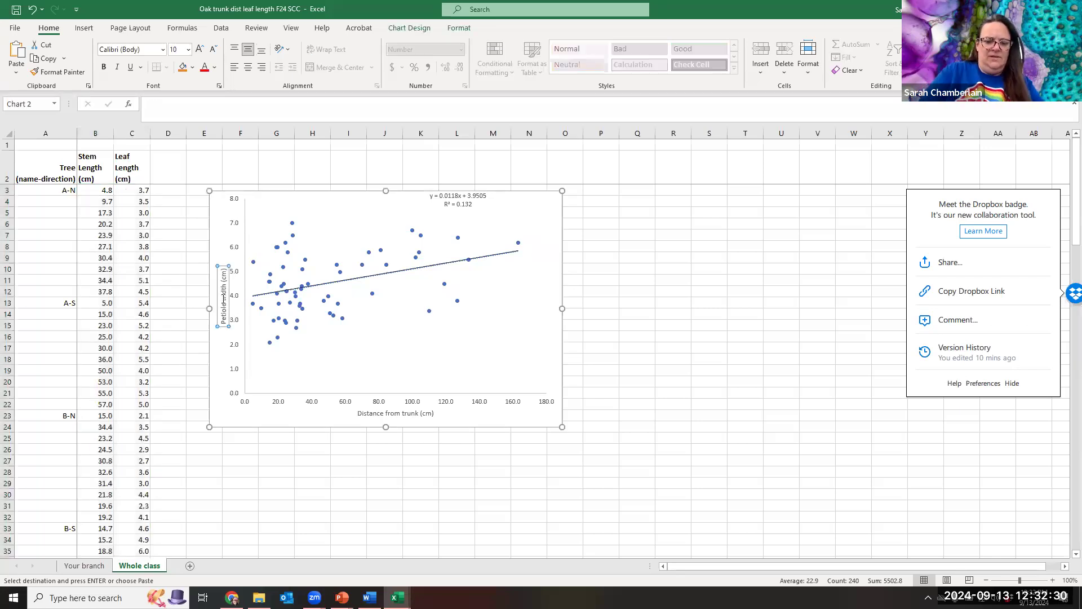
pyautogui.press('Delete')
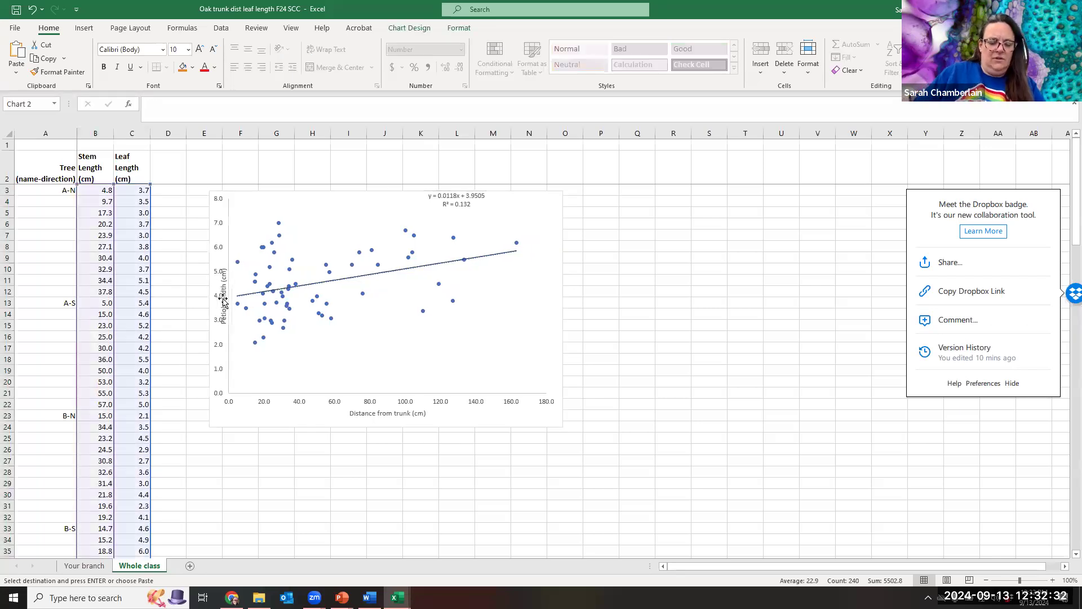
pyautogui.hotkey('ctrl', 'z')
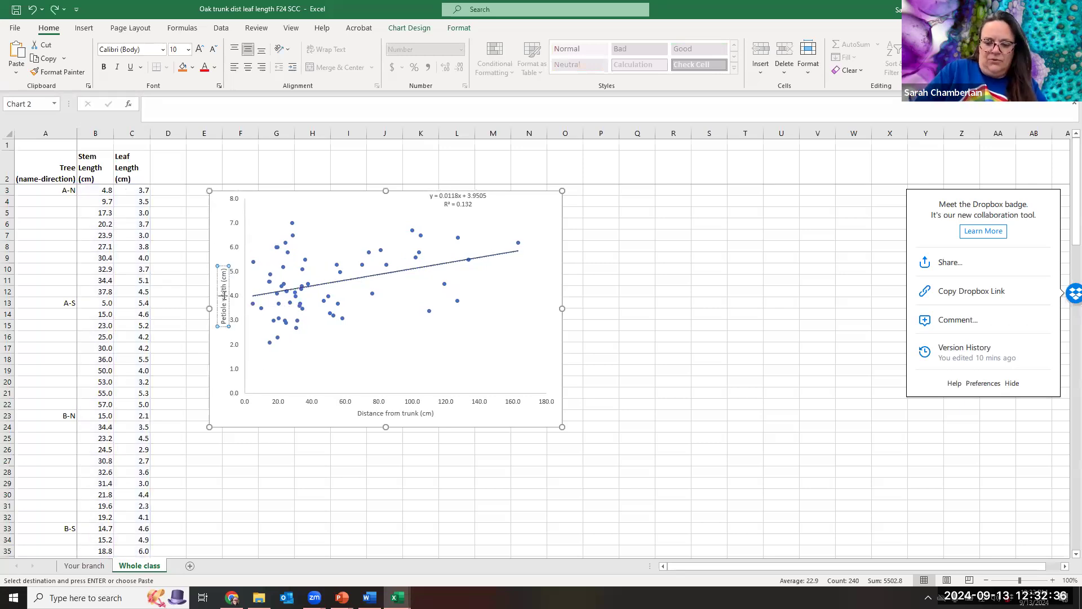
pyautogui.press('BackSpace')
pyautogui.press('BackSpace')
pyautogui.press('BackSpace')
pyautogui.press('BackSpace')
pyautogui.press('BackSpace')
pyautogui.press('BackSpace')
pyautogui.press('BackSpace')
pyautogui.press('BackSpace')
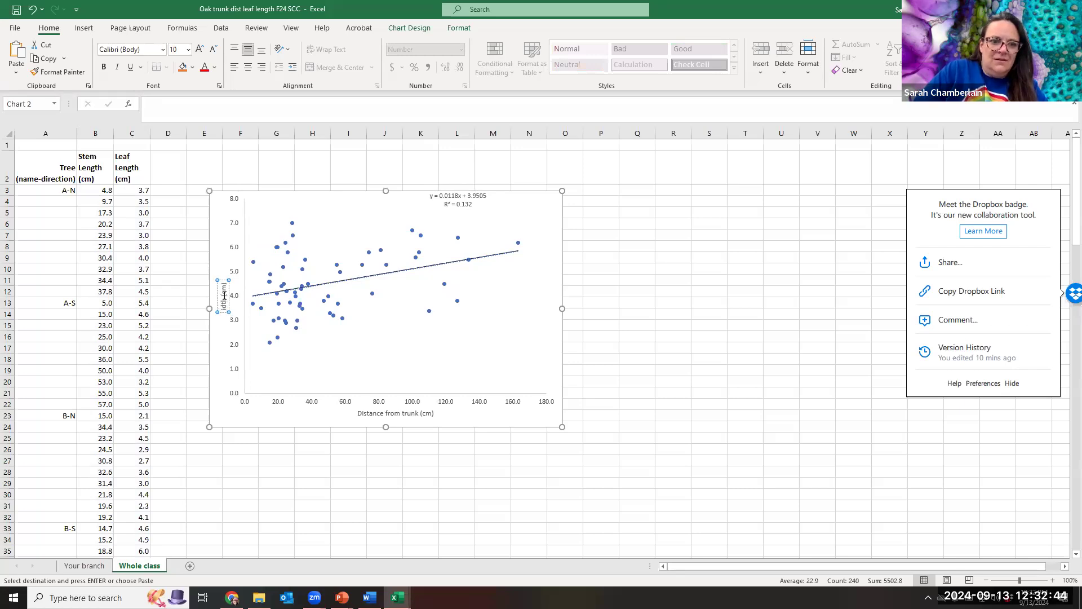
pyautogui.press('BackSpace')
pyautogui.press('BackSpace')
pyautogui.press('BackSpace')
pyautogui.press('BackSpace')
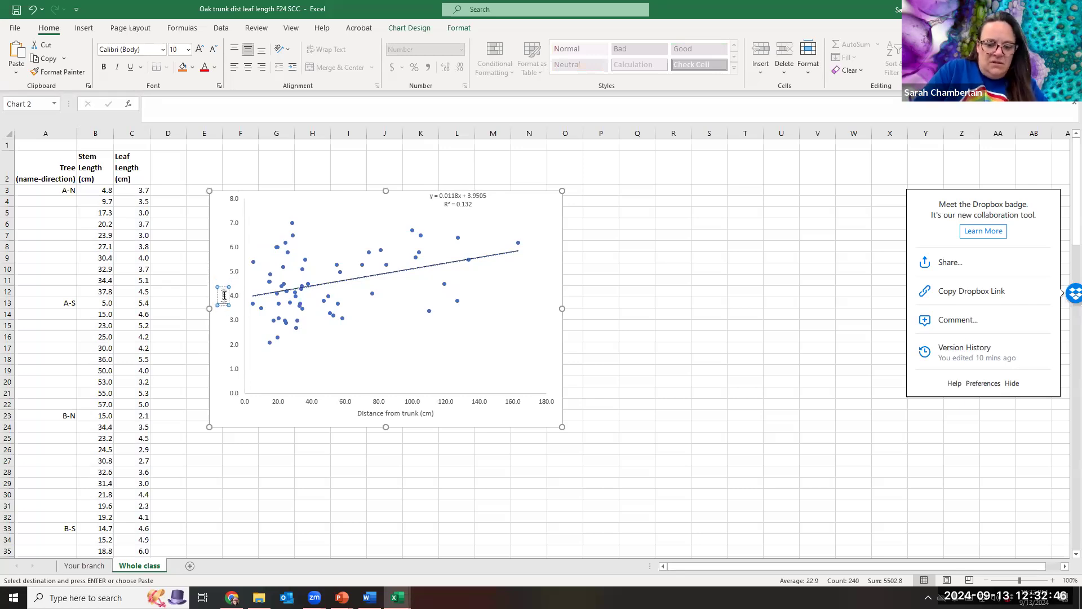
pyautogui.write('Leaf ')
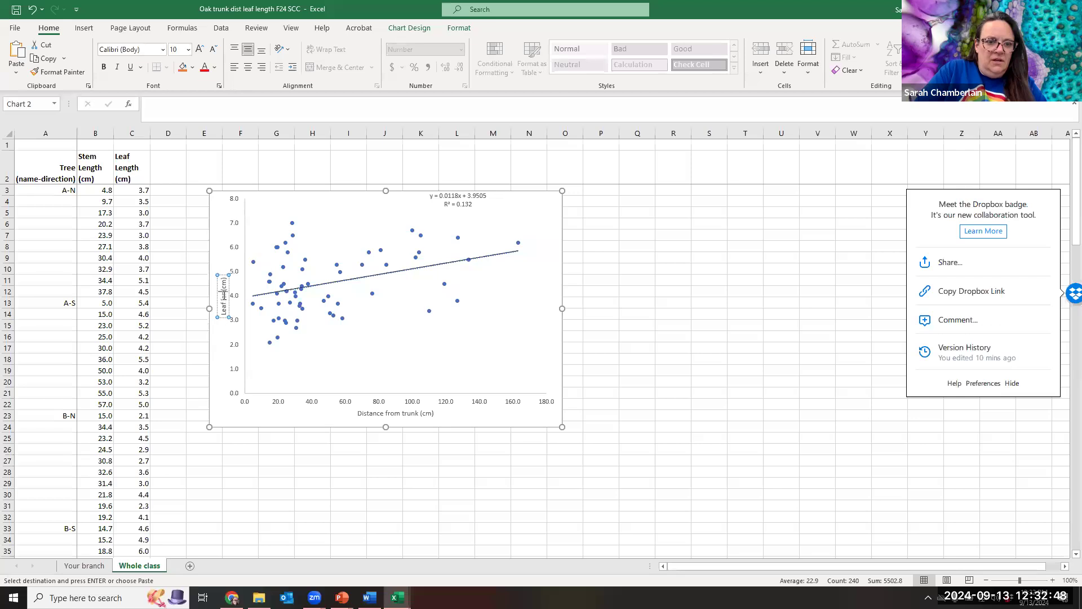
pyautogui.write('length')
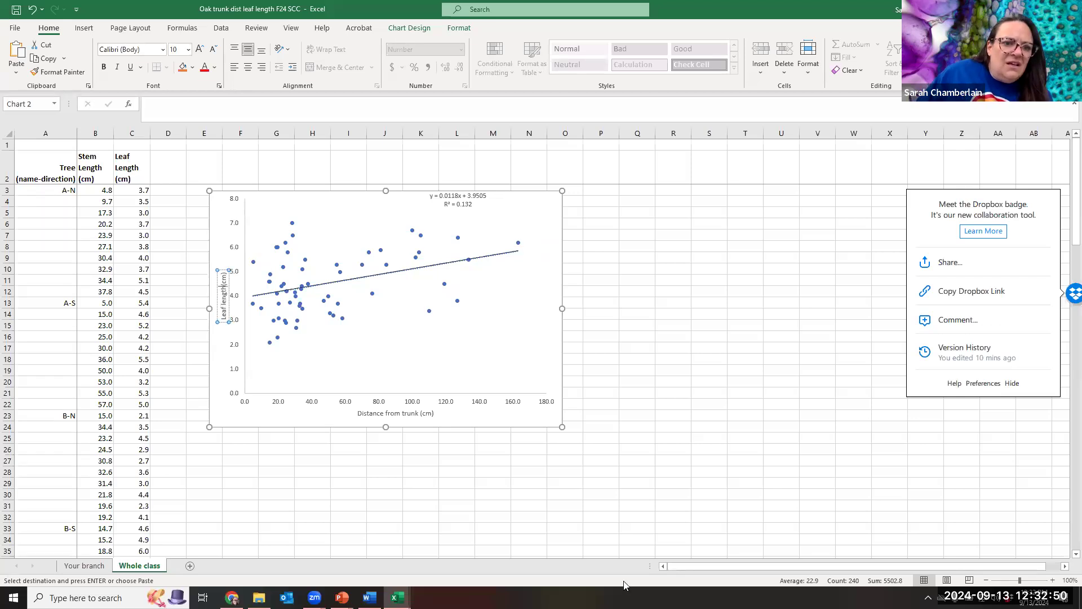
pyautogui.click(437, 367)
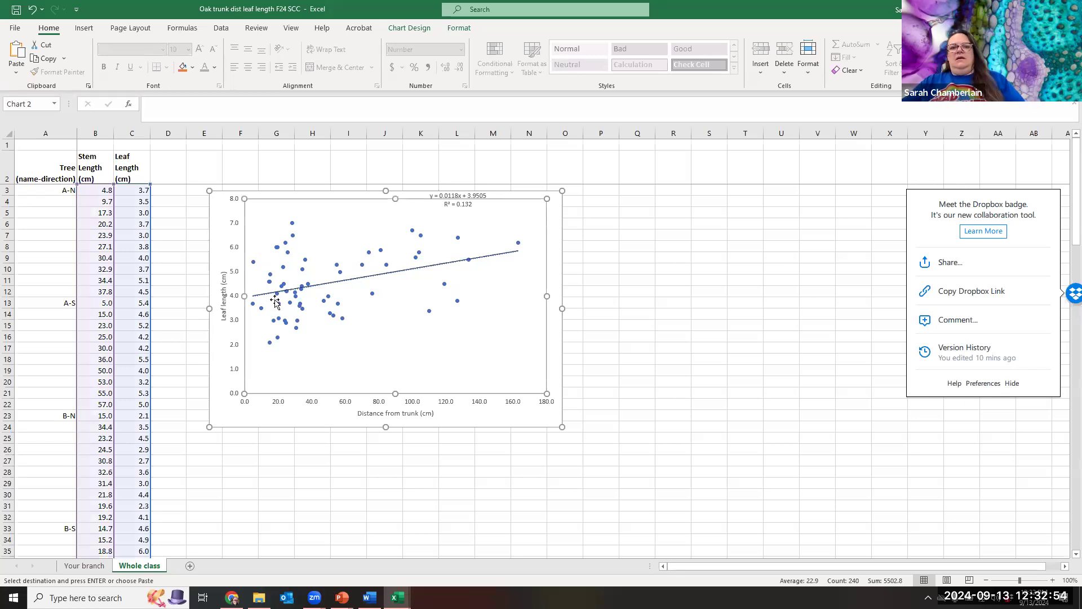
# Drag the trendline equation and R² = 0.132 label below the line, at the plot's lower right.
pyautogui.click(495, 257)
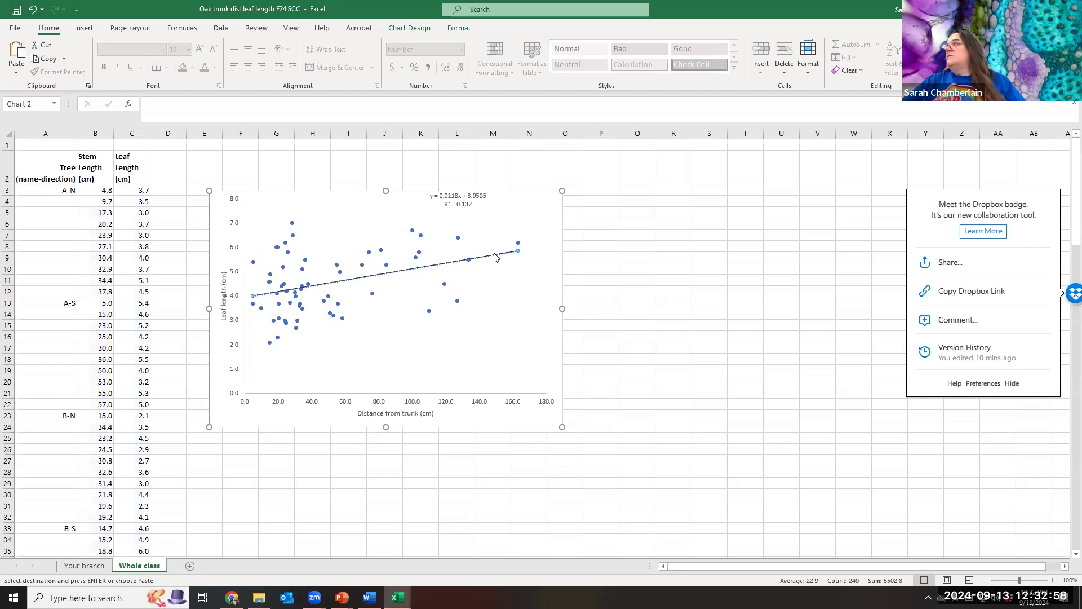
pyautogui.click(465, 198)
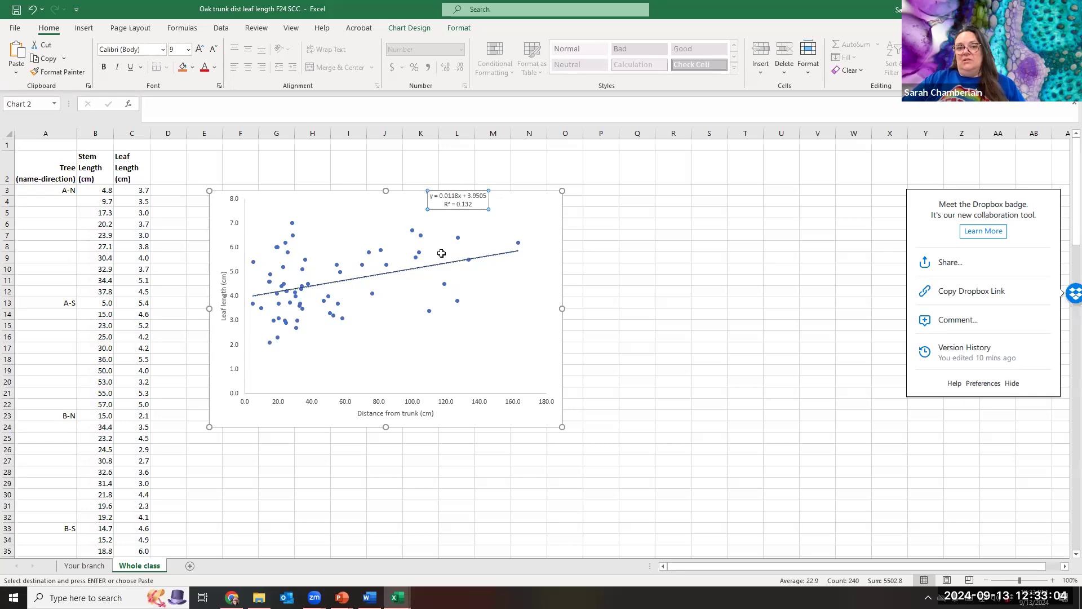
pyautogui.click(500, 233)
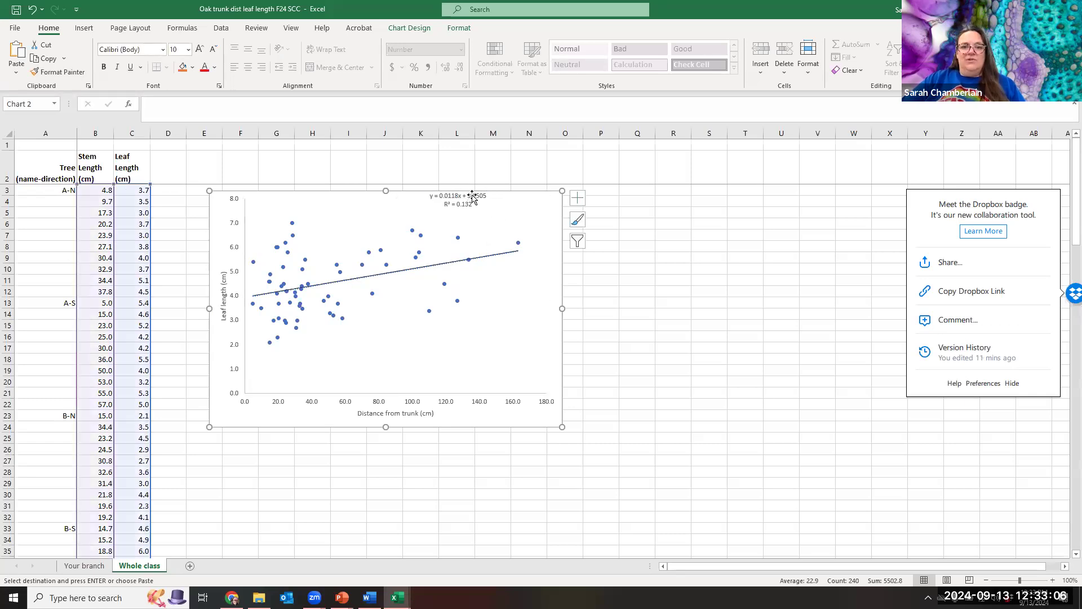
pyautogui.click(483, 200)
pyautogui.moveTo(487, 209)
pyautogui.mouseDown()
pyautogui.moveTo(466, 249)
pyautogui.moveTo(505, 233)
pyautogui.moveTo(474, 203)
pyautogui.mouseUp()
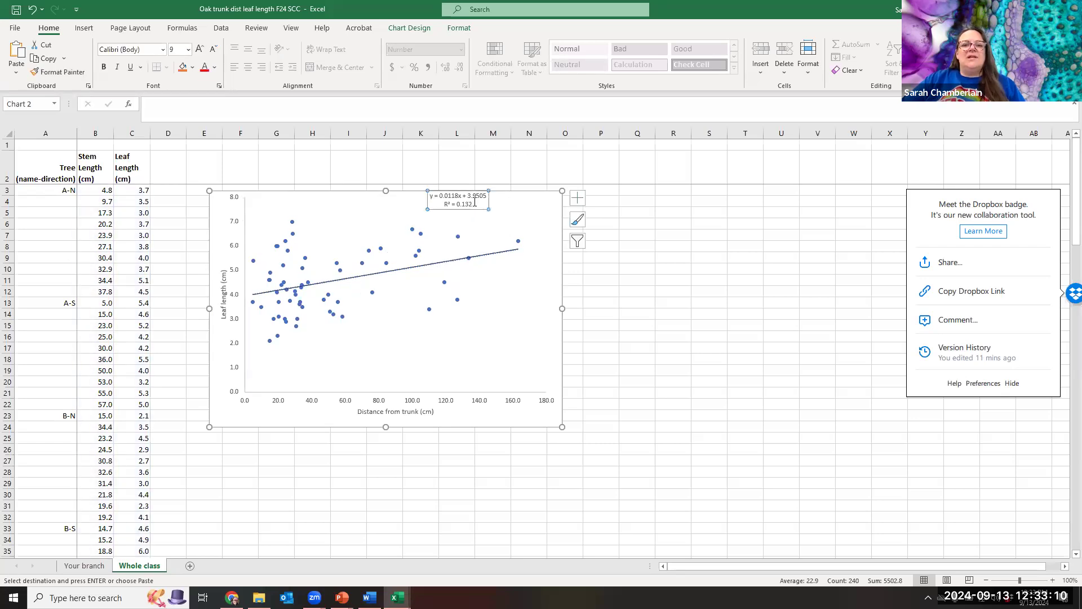
pyautogui.moveTo(473, 234)
pyautogui.mouseDown()
pyautogui.moveTo(464, 330)
pyautogui.moveTo(460, 200)
pyautogui.moveTo(448, 281)
pyautogui.moveTo(461, 367)
pyautogui.mouseUp()
pyautogui.click(451, 216)
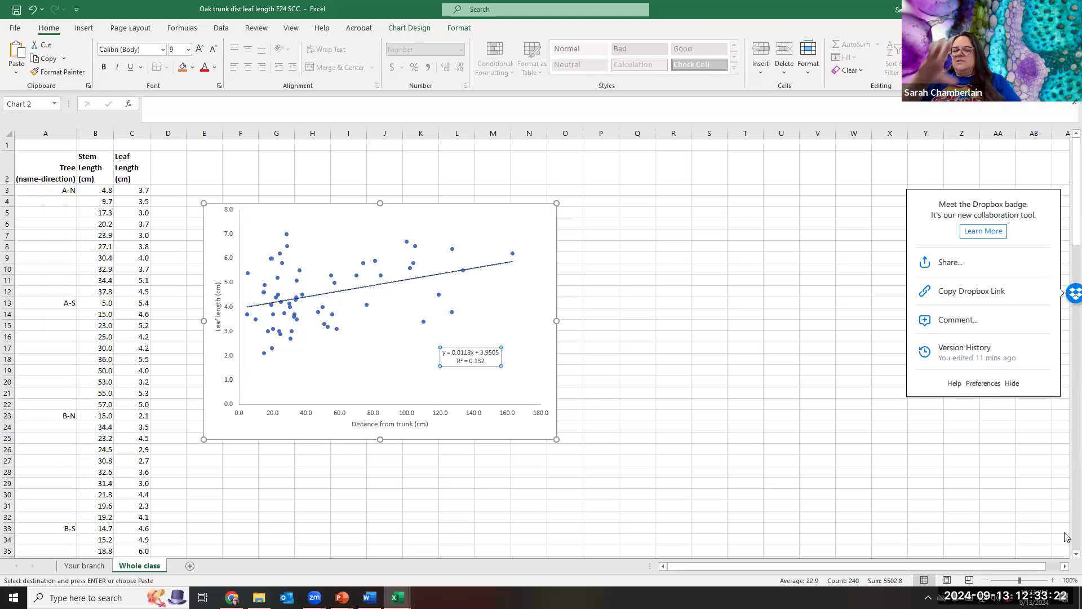
# Add a chart title element to the whole-class scatter chart.
pyautogui.click(546, 225)
pyautogui.click(572, 210)
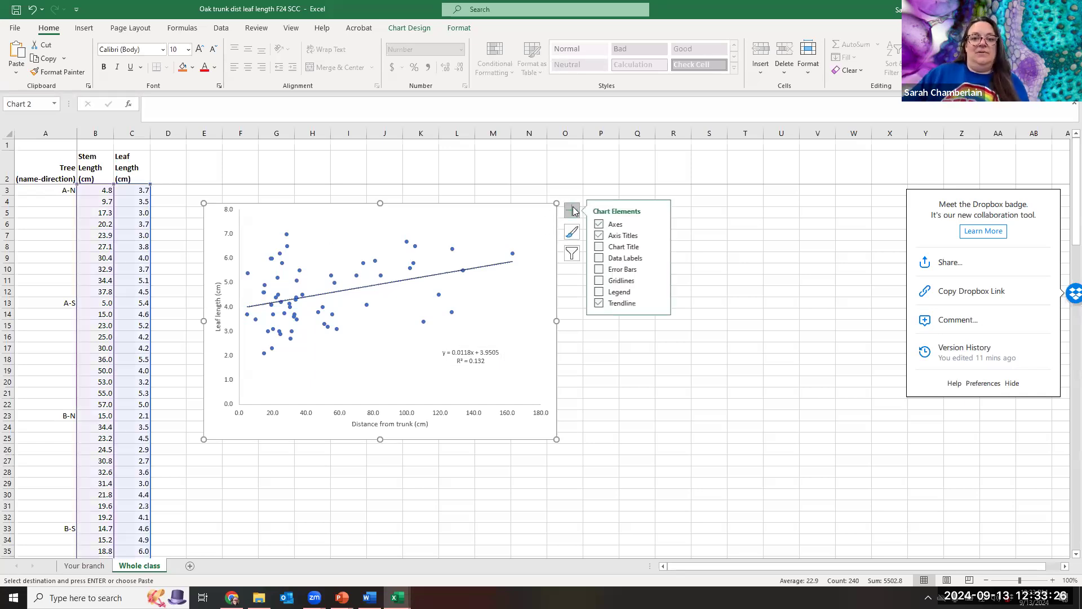
pyautogui.click(625, 248)
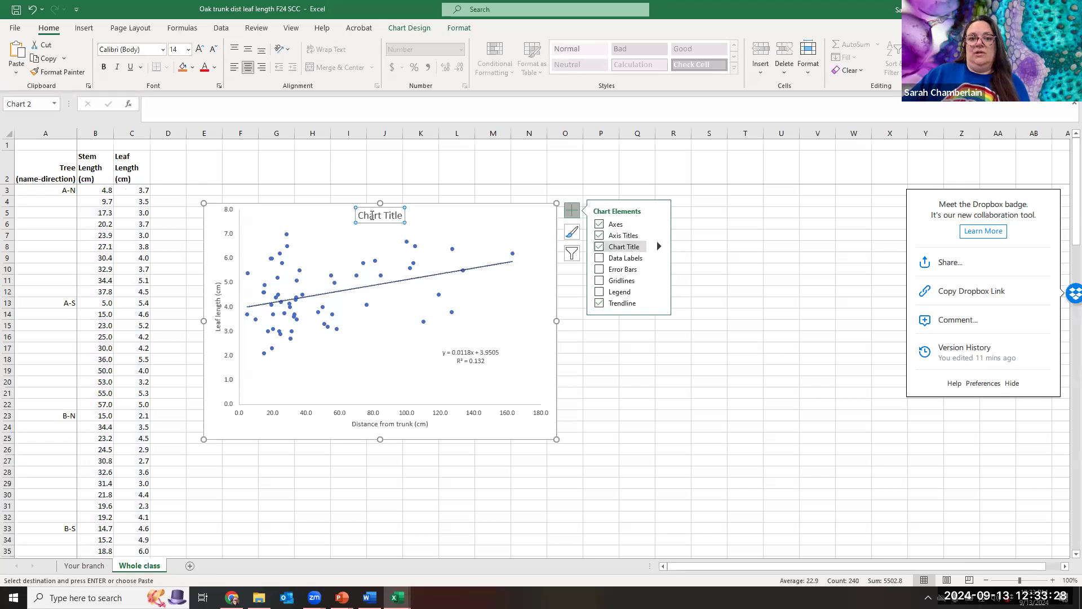
pyautogui.press('Escape')
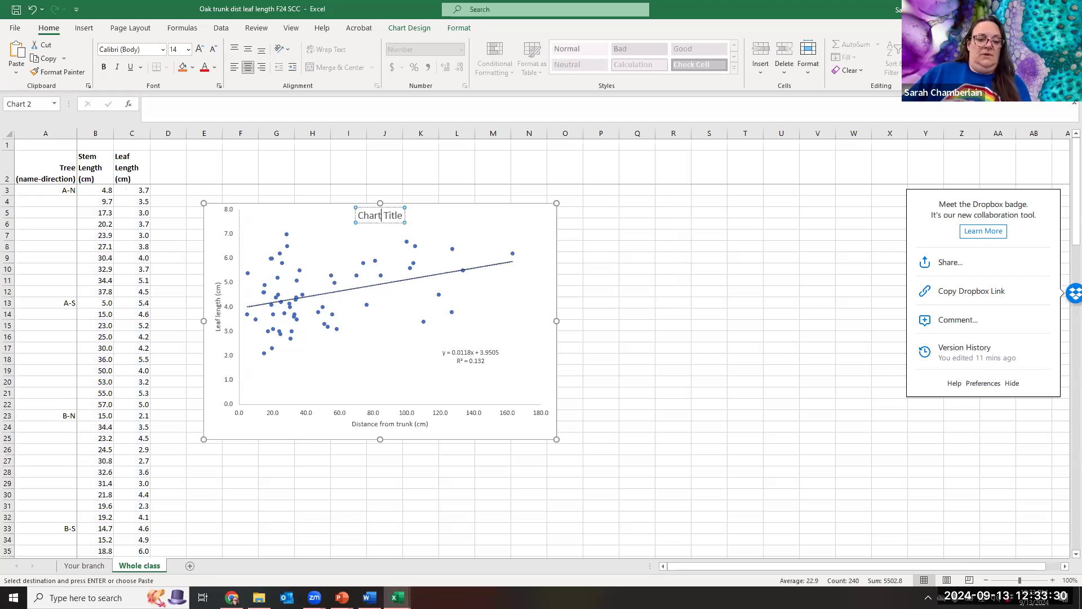
# Copy the chart title text from the blank template workbook into this chart's title.
pyautogui.moveTo(397, 597)
pyautogui.click(299, 552)
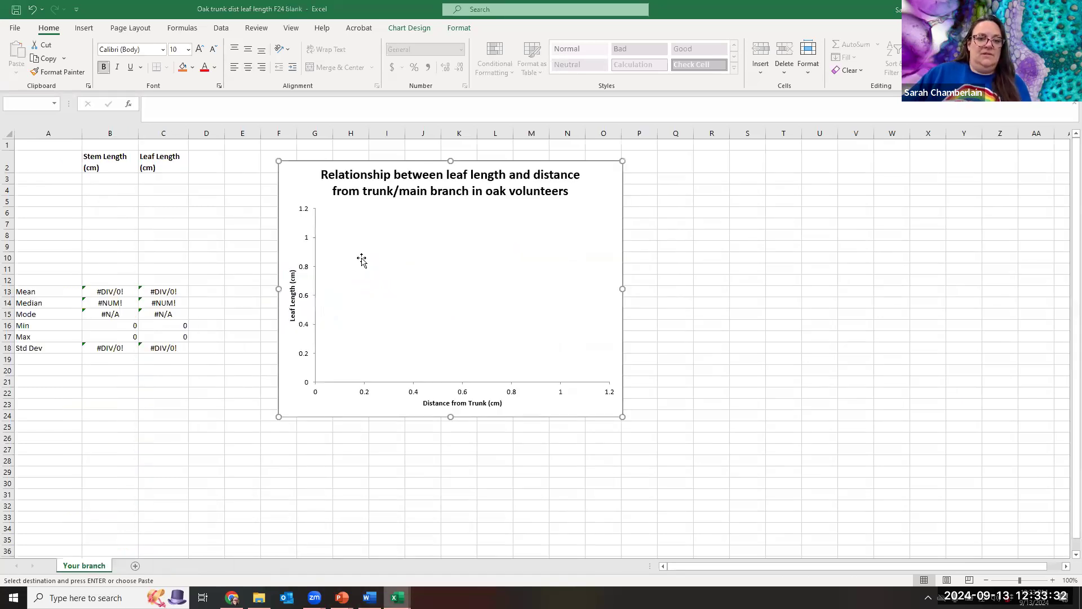
pyautogui.click(355, 175)
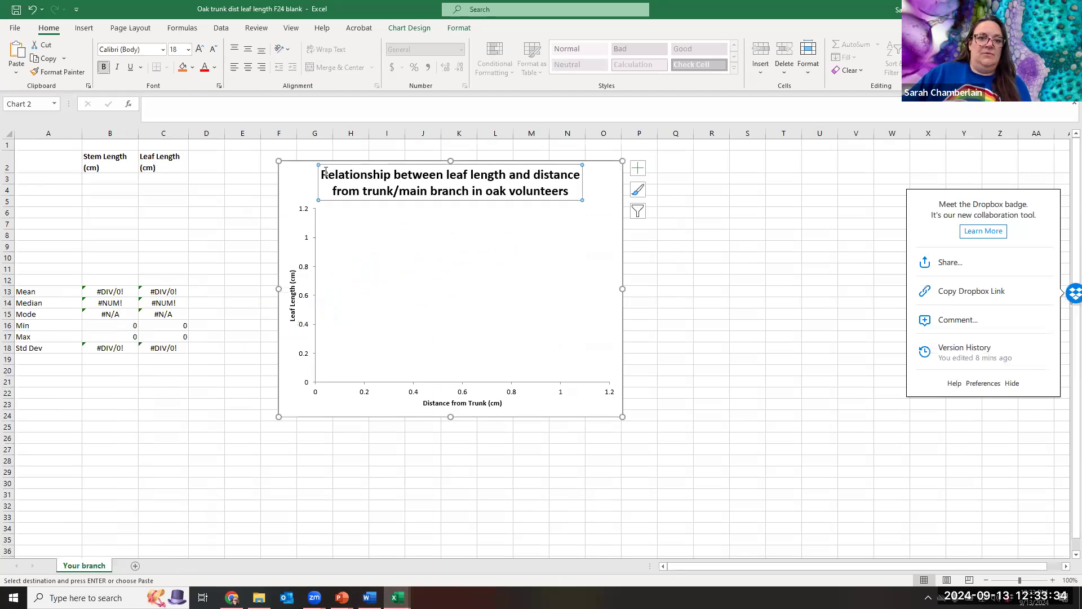
pyautogui.moveTo(327, 169); pyautogui.dragTo(589, 188)
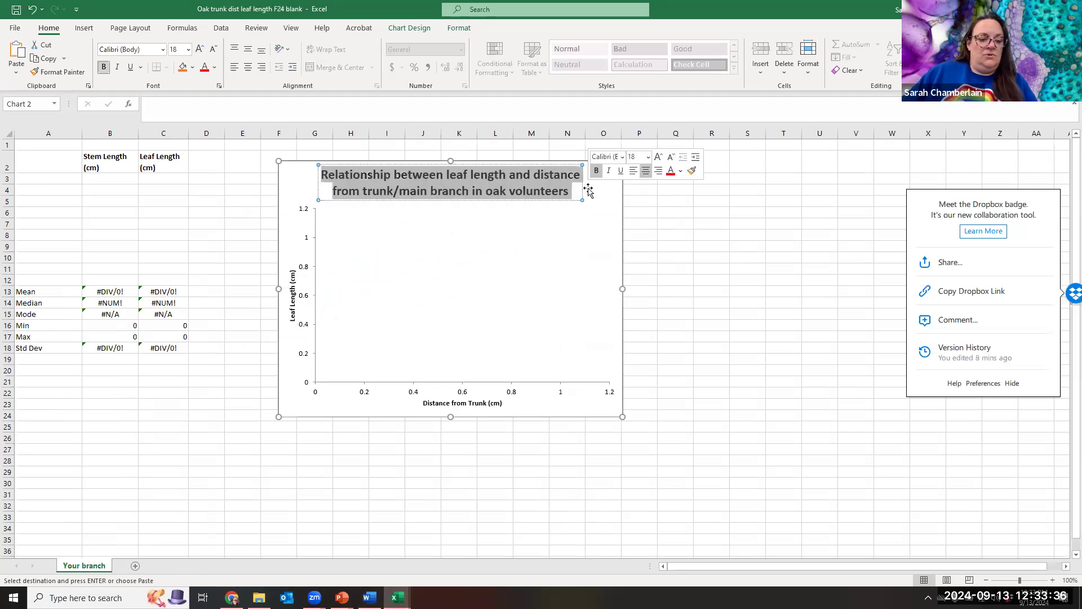
pyautogui.hotkey('ctrl', 'c')
pyautogui.moveTo(397, 596)
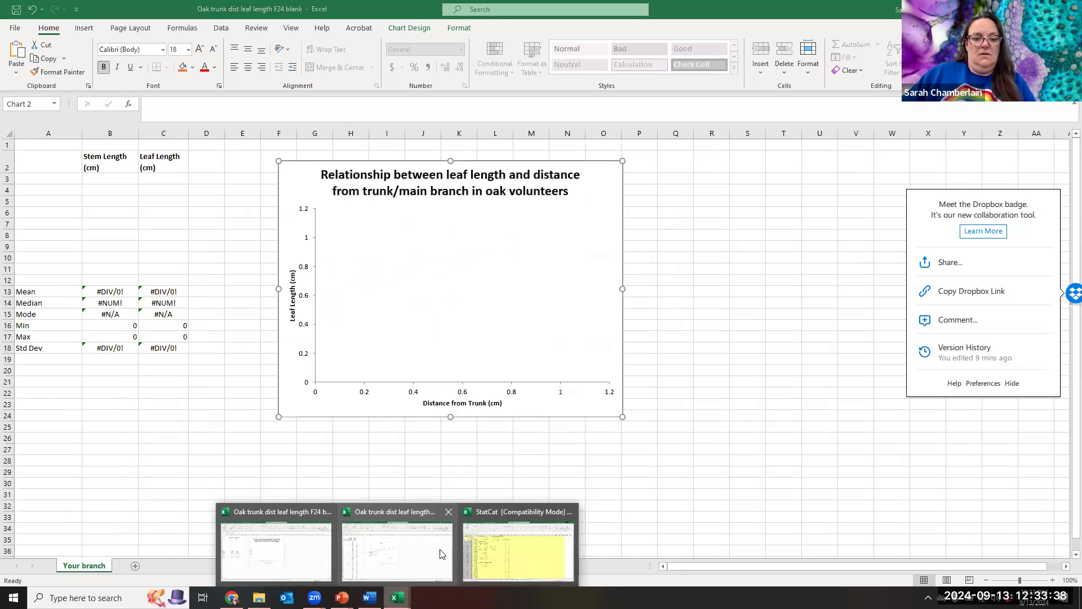
pyautogui.click(395, 552)
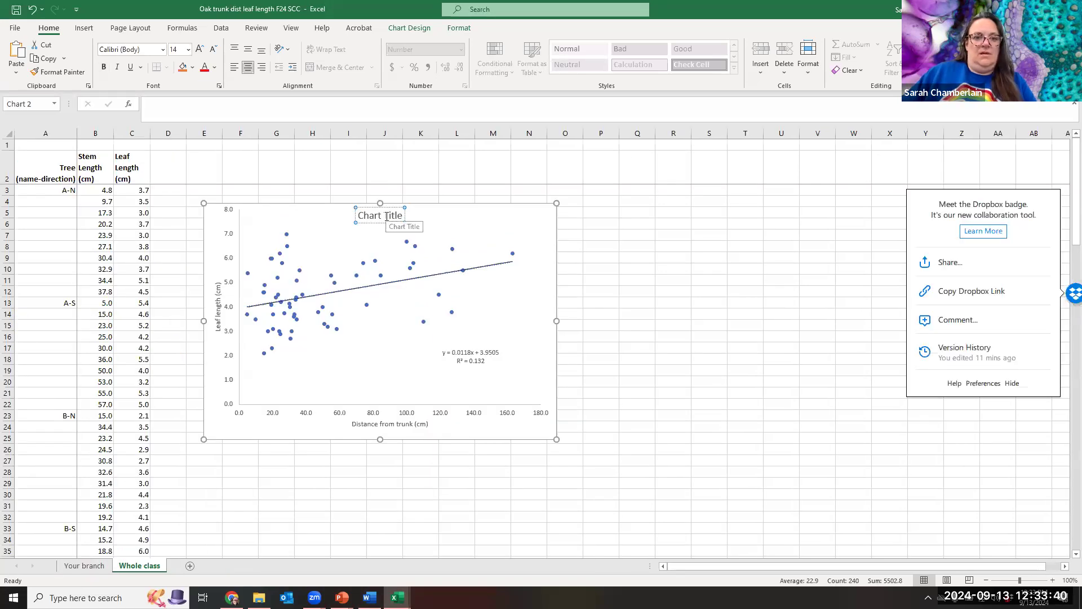
pyautogui.hotkey('ctrl', 'v')
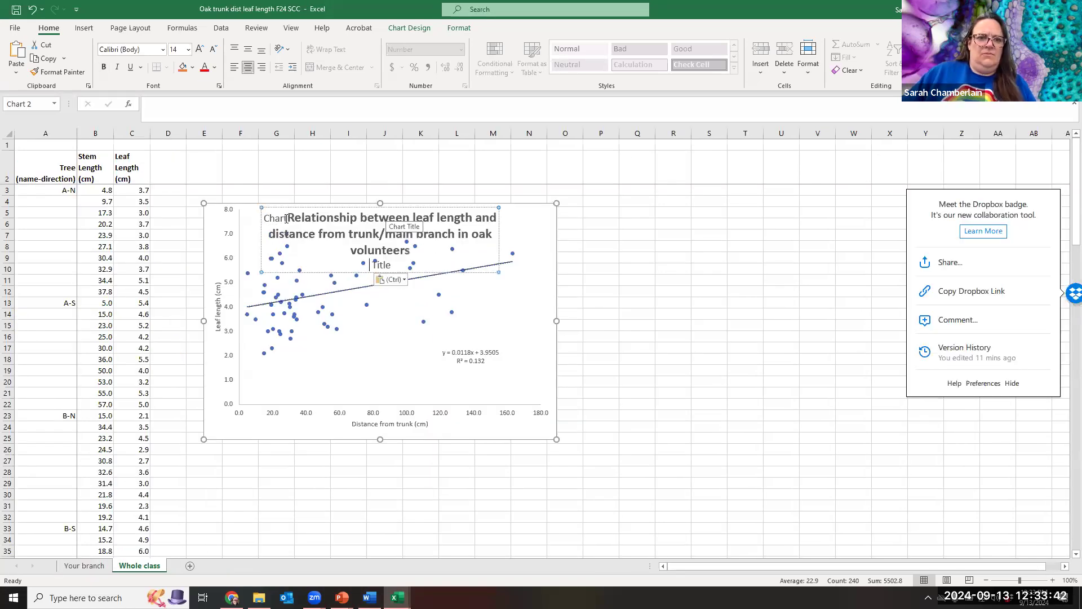
pyautogui.press('BackSpace')
pyautogui.press('BackSpace')
pyautogui.press('BackSpace')
pyautogui.press('BackSpace')
pyautogui.press('BackSpace')
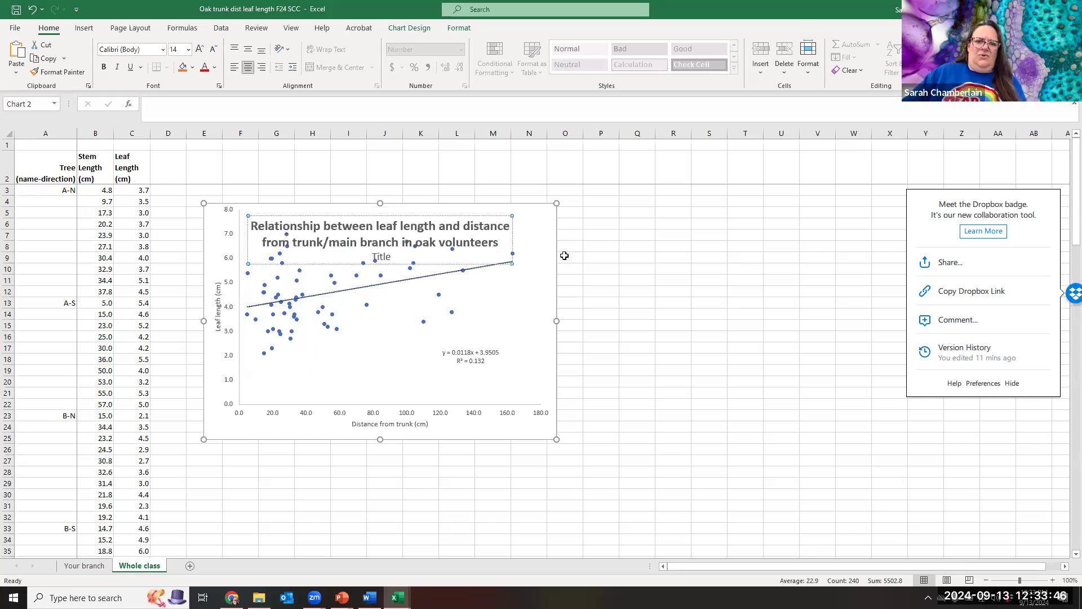
pyautogui.click(601, 303)
# Delete the leftover 'Title' placeholder line and the empty line from the chart title.
pyautogui.click(379, 212)
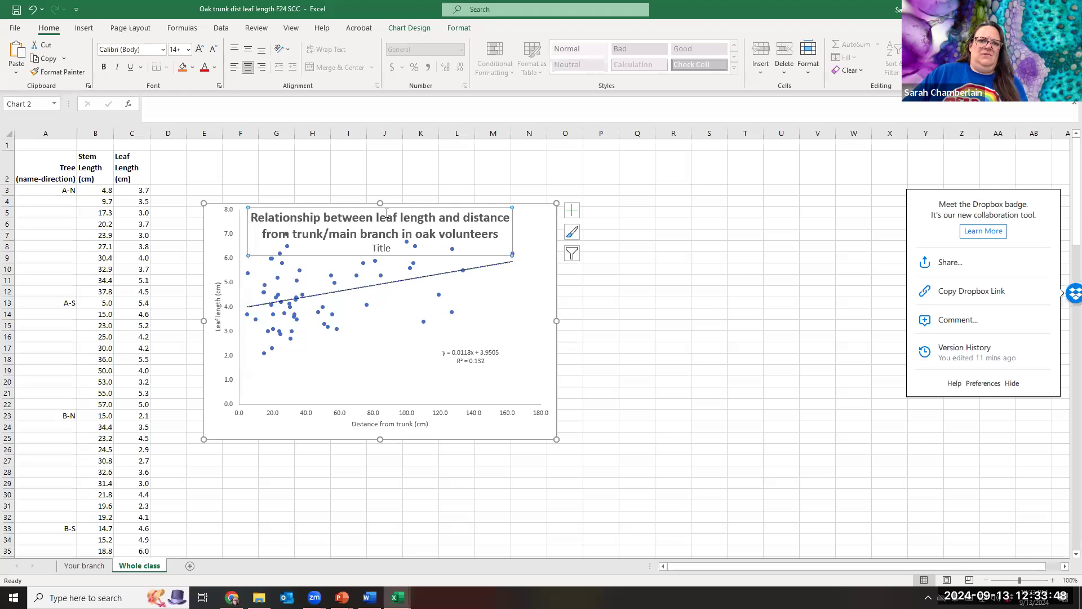
pyautogui.click(400, 218)
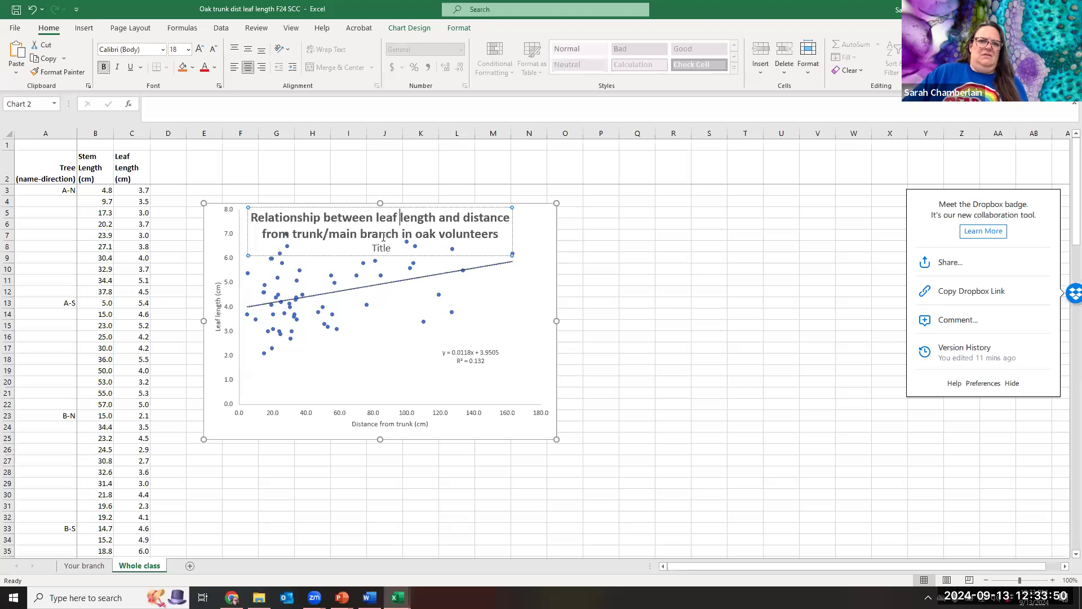
pyautogui.click(395, 252)
pyautogui.press('BackSpace')
pyautogui.press('BackSpace')
pyautogui.press('BackSpace')
pyautogui.press('BackSpace')
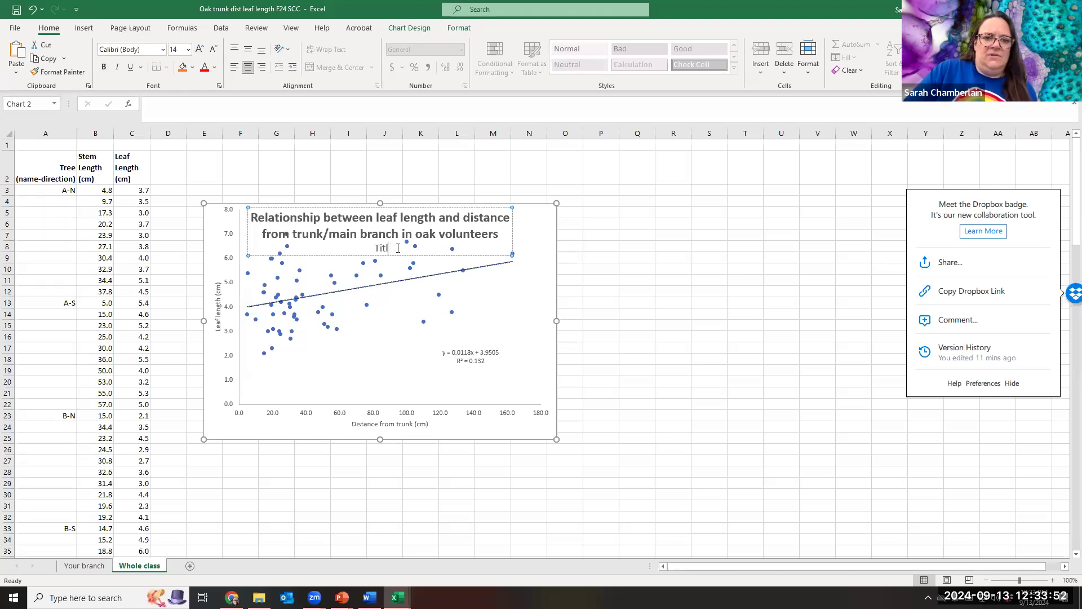
pyautogui.press('BackSpace')
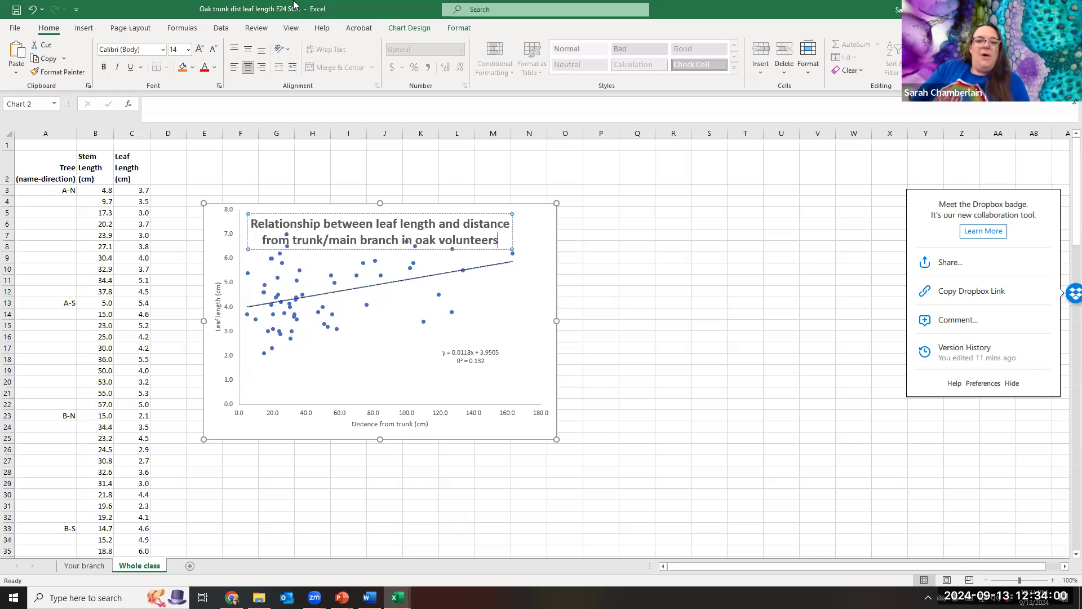
pyautogui.click(629, 352)
pyautogui.click(449, 356)
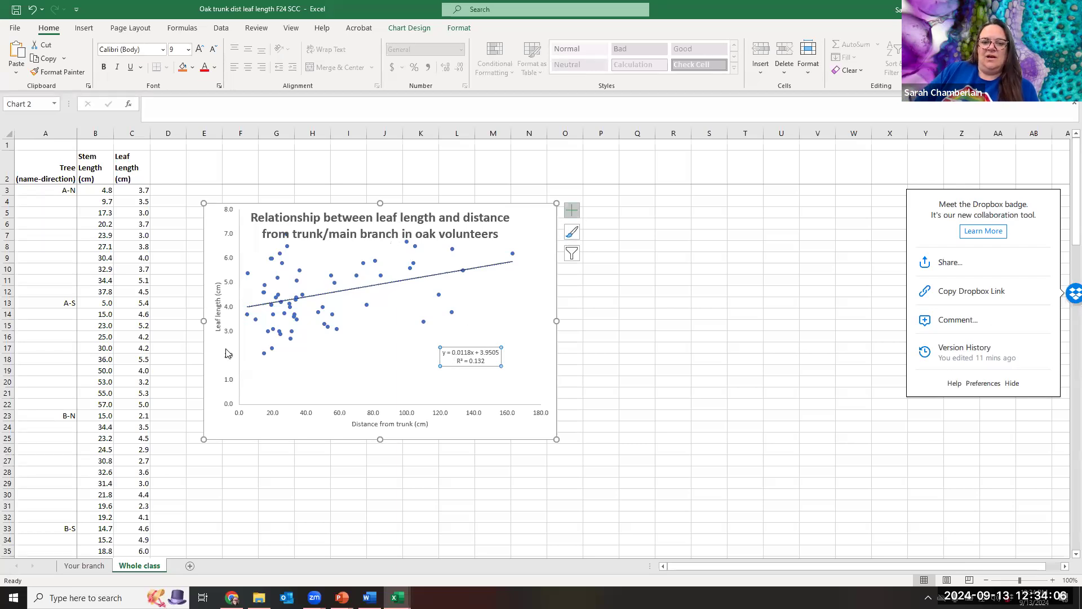
# Browse the Trendline submenu, the trendline's shortcut menu and the chart style choices.
pyautogui.click(571, 210)
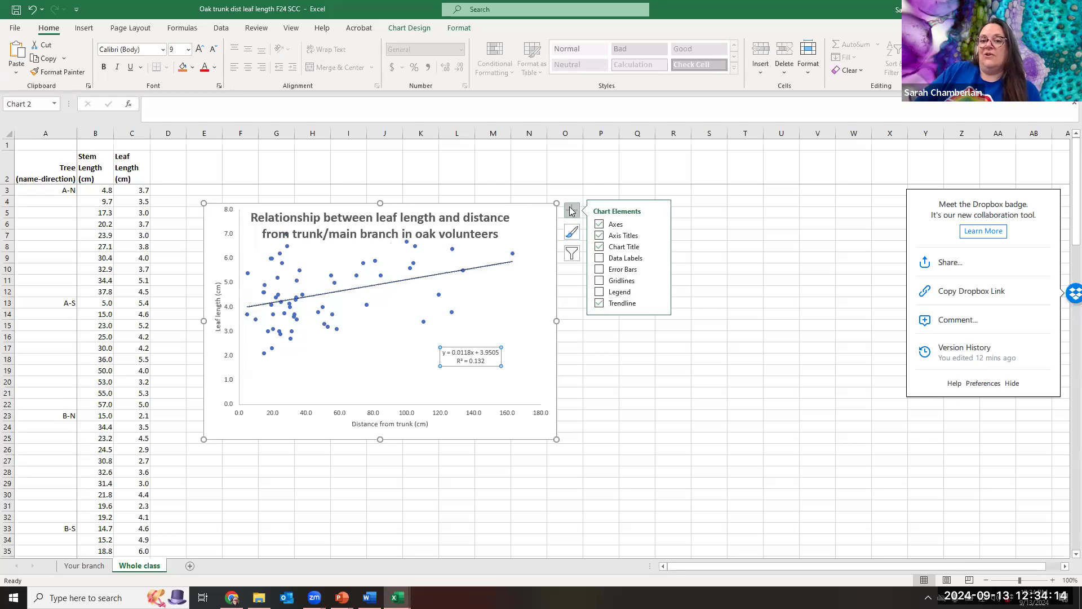
pyautogui.moveTo(624, 308)
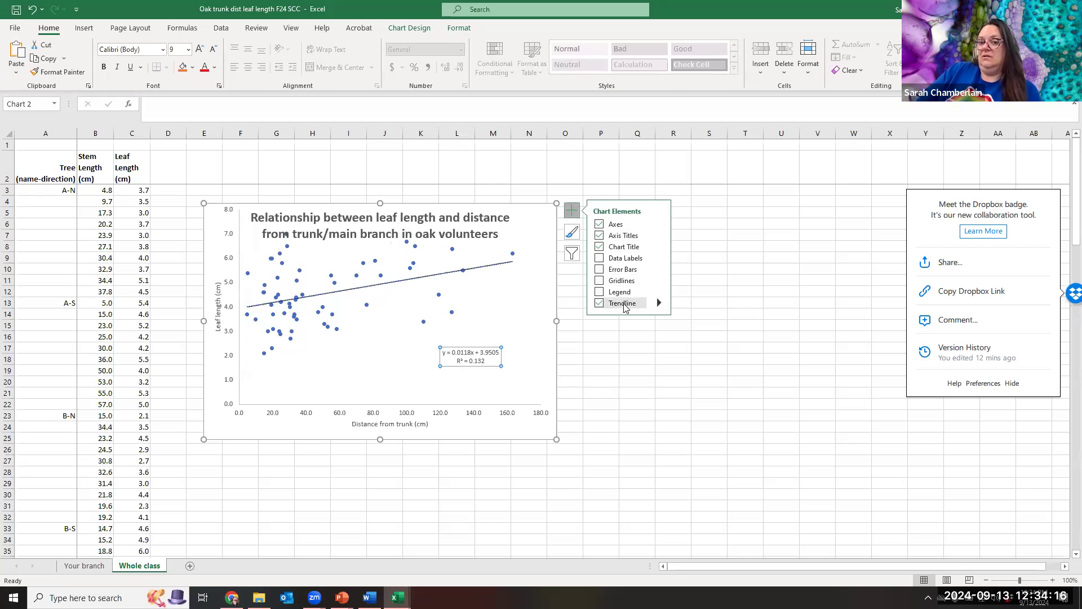
pyautogui.click(658, 304)
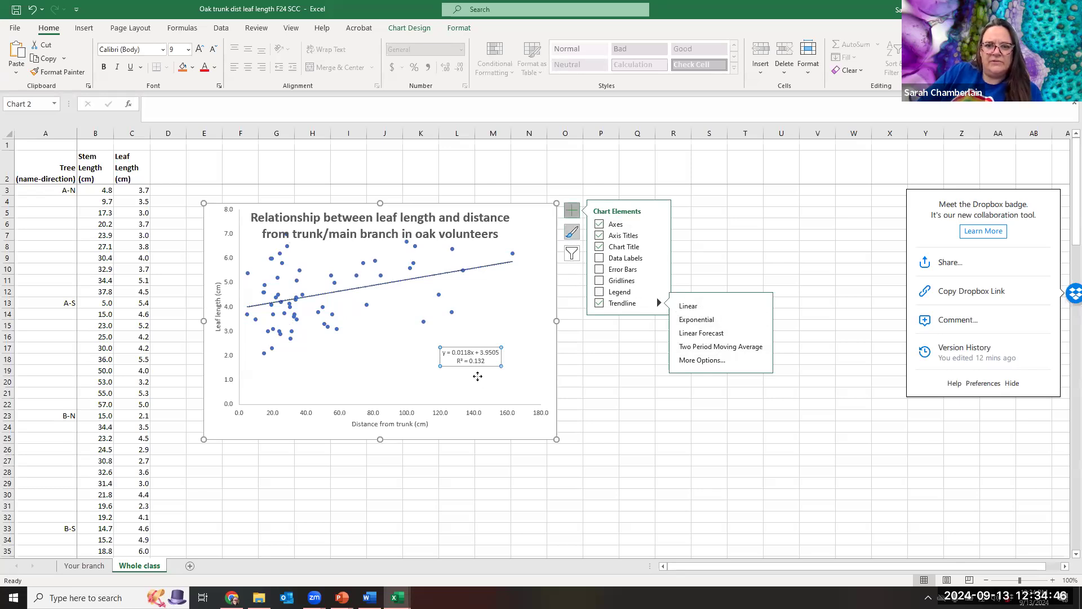
pyautogui.click(492, 270)
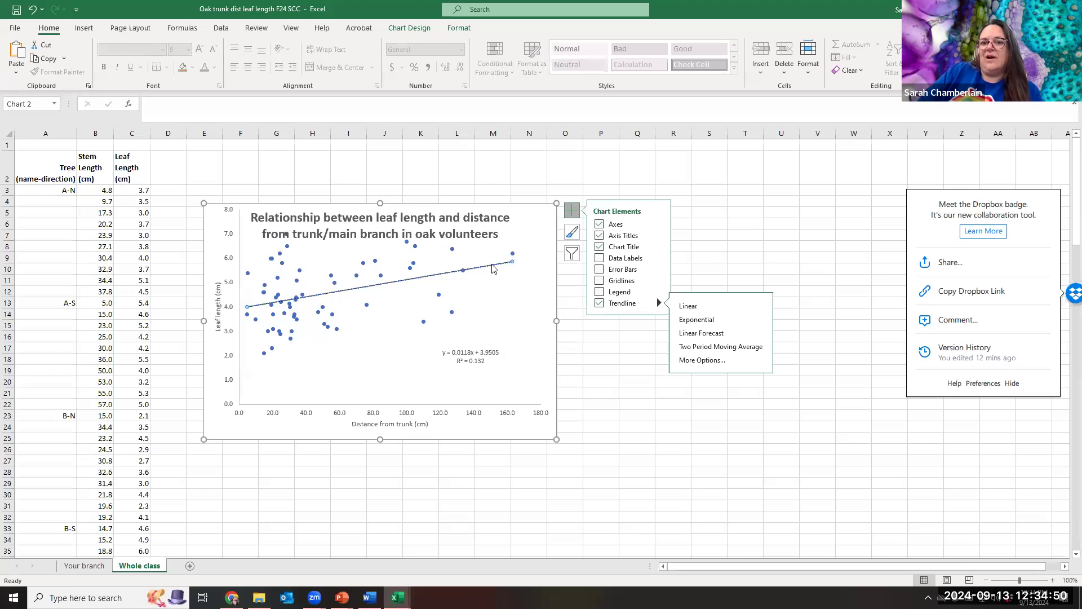
pyautogui.rightClick(492, 269)
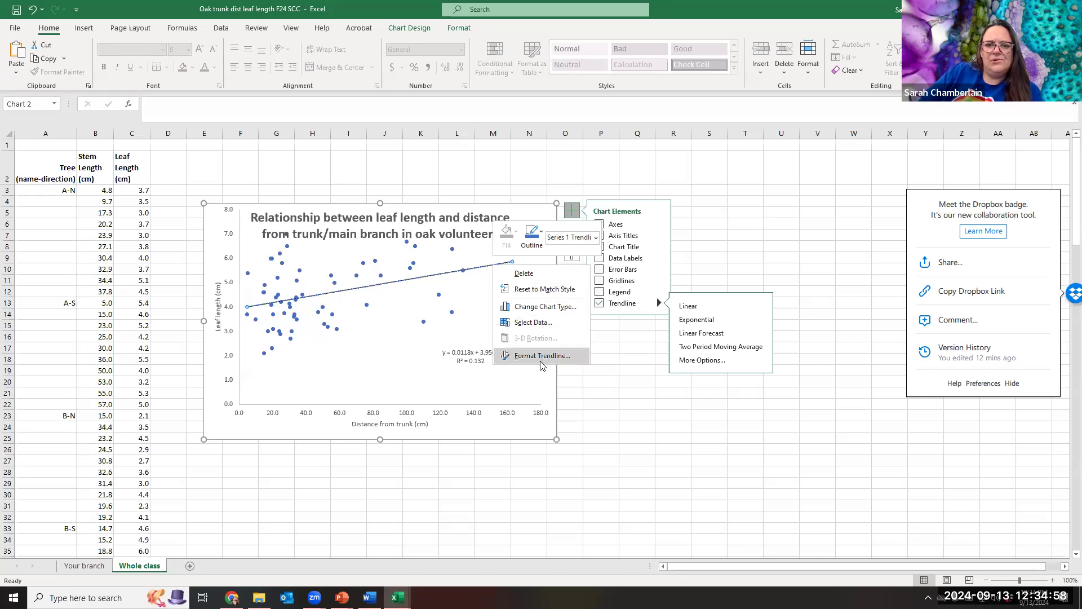
pyautogui.press('Escape')
pyautogui.click(490, 365)
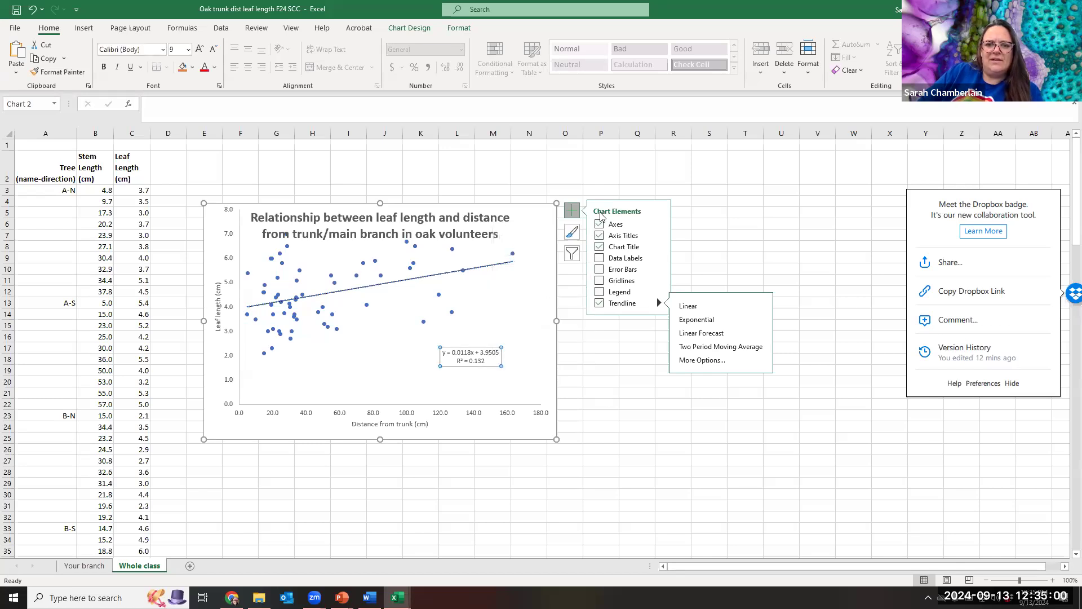
pyautogui.click(573, 233)
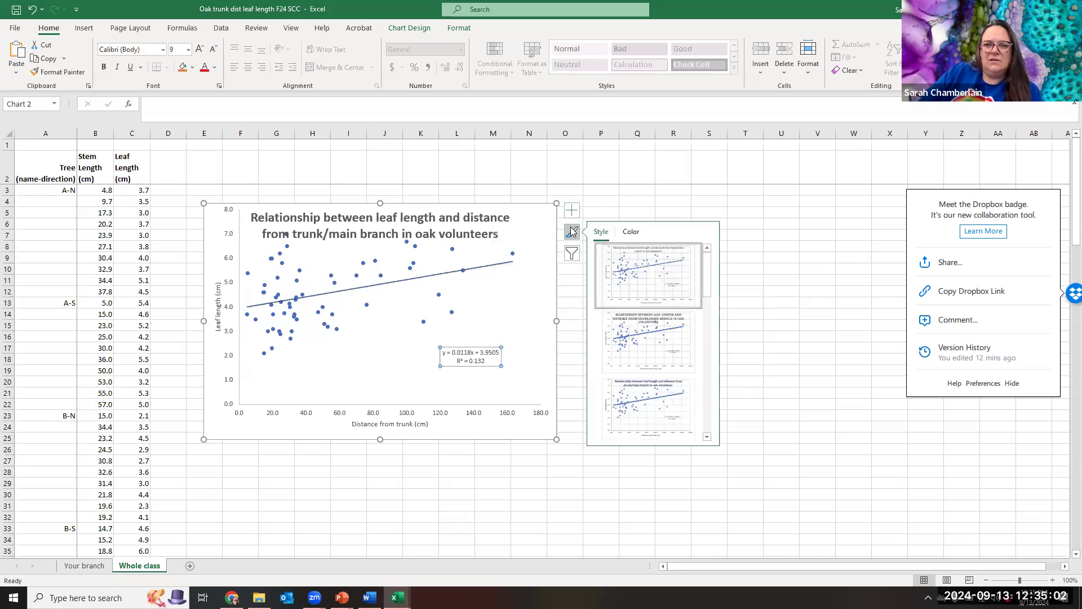
# Open the Format Trendline pane via the Trendline submenu's More Options.
pyautogui.click(572, 216)
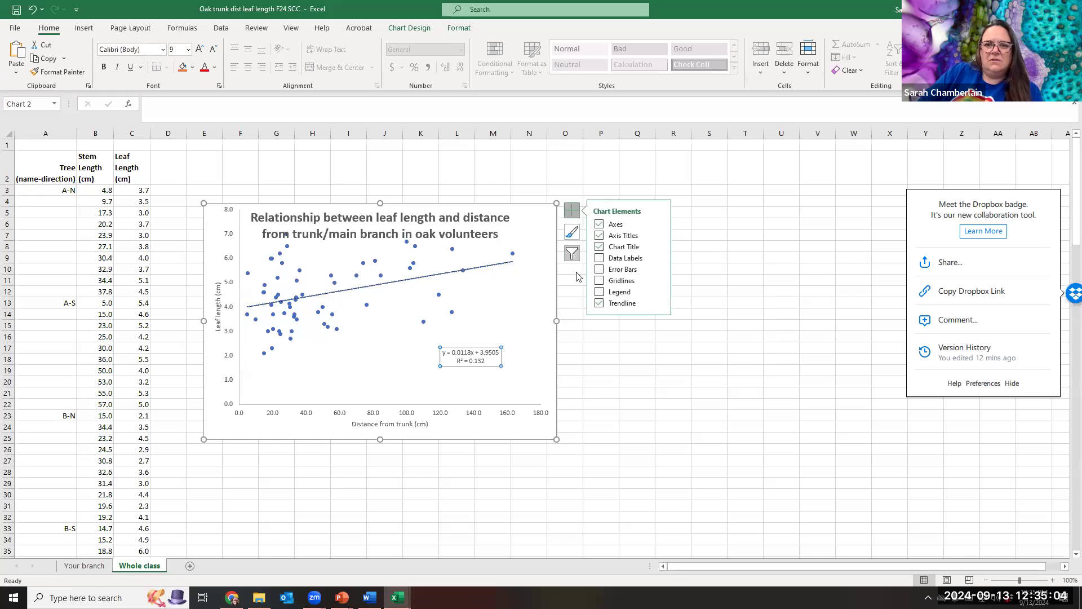
pyautogui.click(496, 267)
pyautogui.rightClick(496, 267)
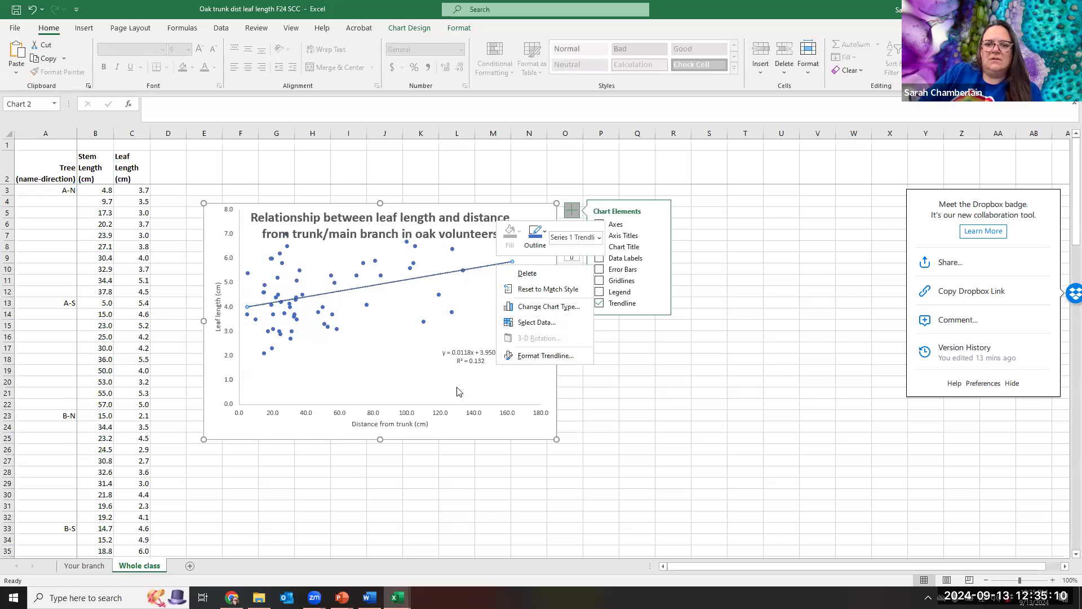
pyautogui.click(617, 311)
pyautogui.click(659, 302)
pyautogui.click(678, 360)
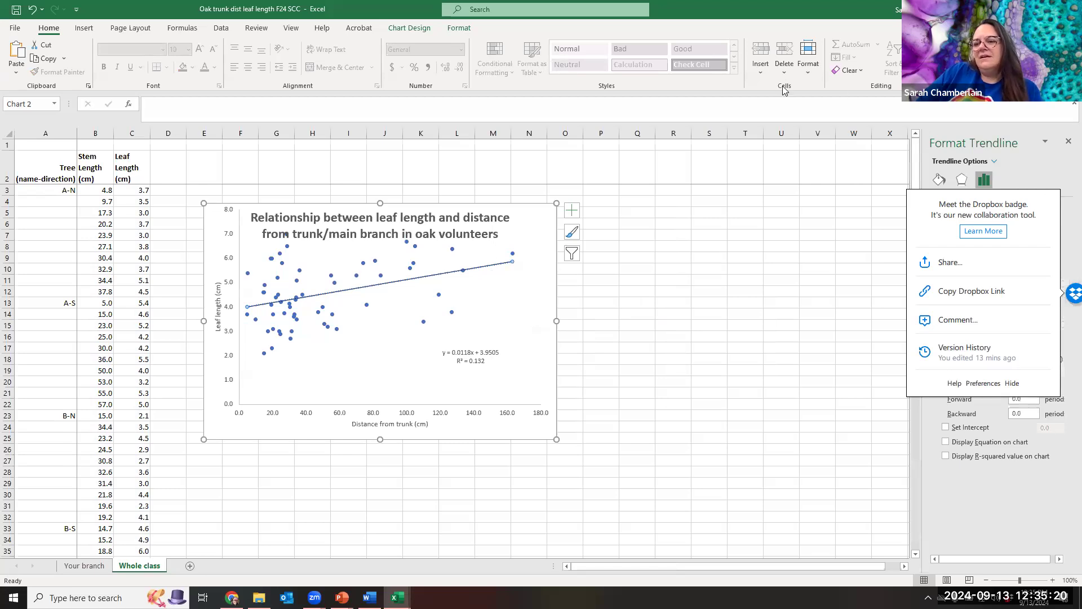
# Dismiss the Dropbox popup and turn on Display R-squared and Display Equation on chart.
pyautogui.click(1012, 383)
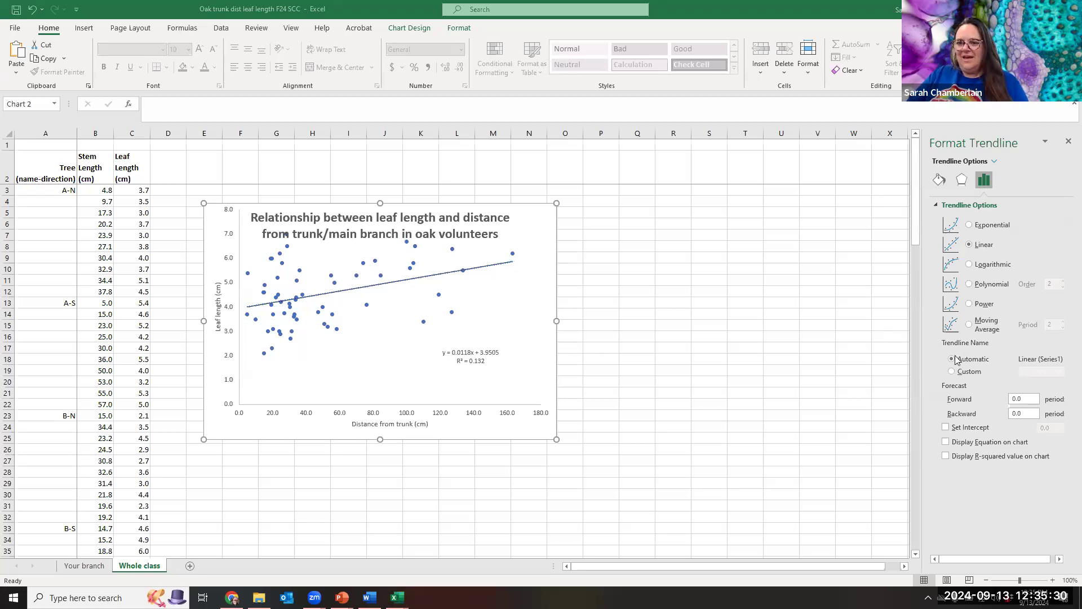
pyautogui.click(946, 457)
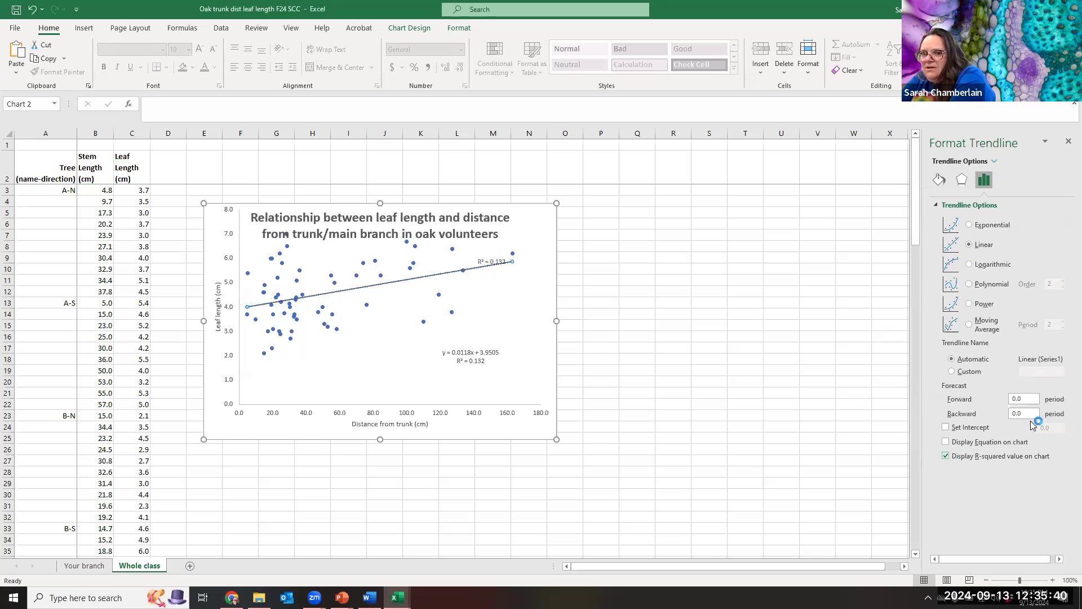
pyautogui.click(945, 442)
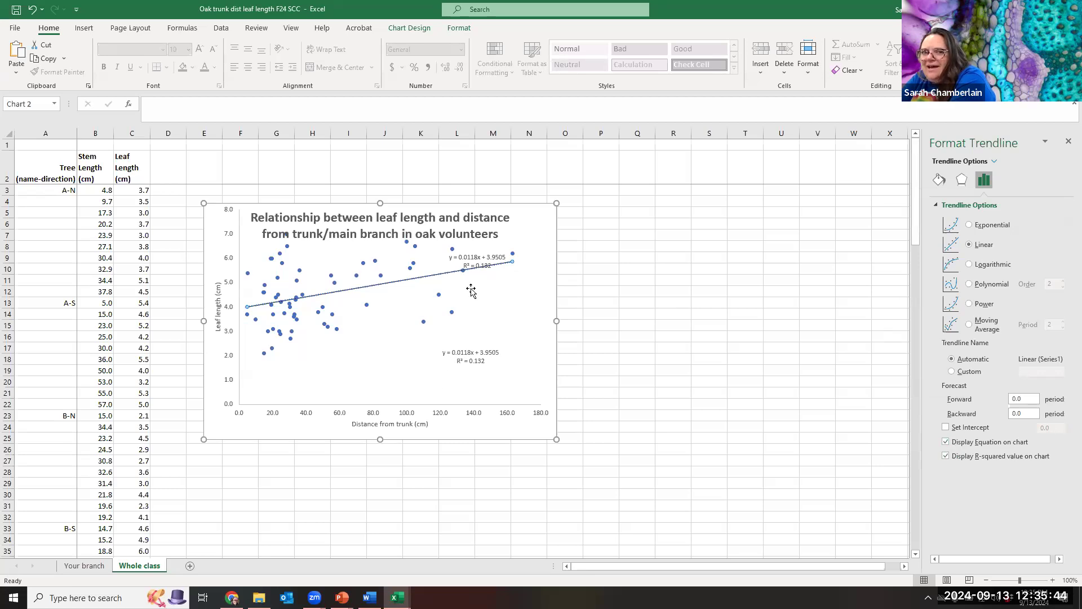
# Remove the duplicate label, keeping one y = 0.0118x + 3.9505, R² = 0.132 label.
pyautogui.click(480, 252)
pyautogui.click(482, 257)
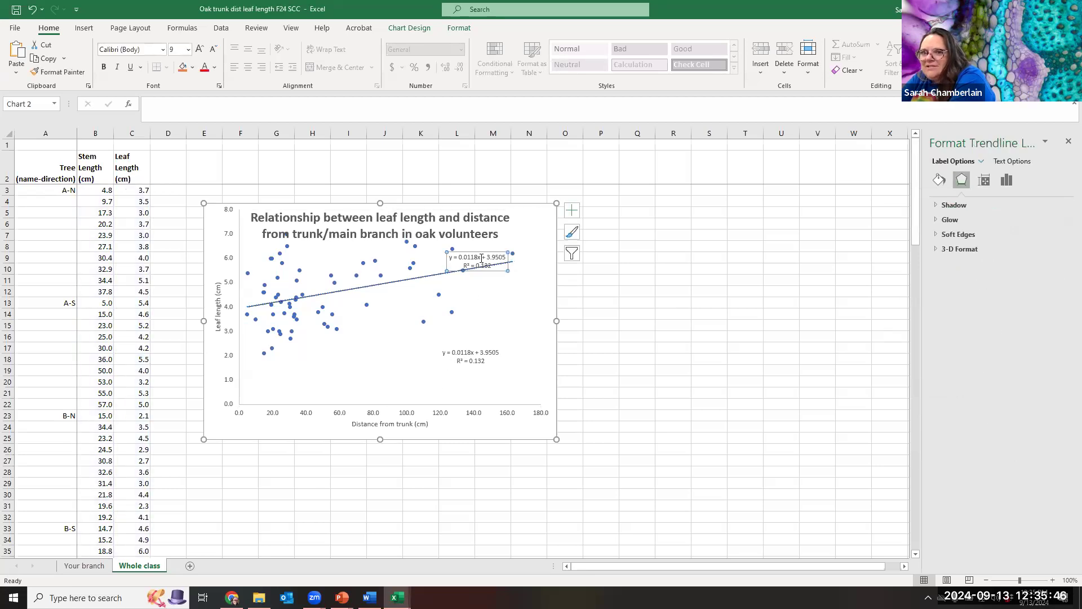
pyautogui.press('Escape')
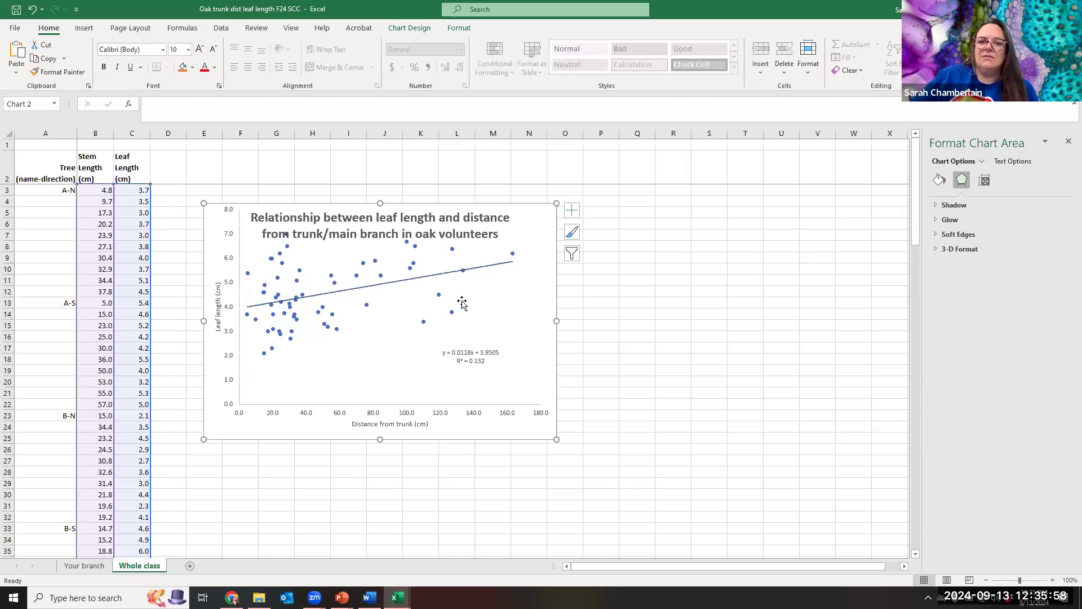
pyautogui.click(456, 355)
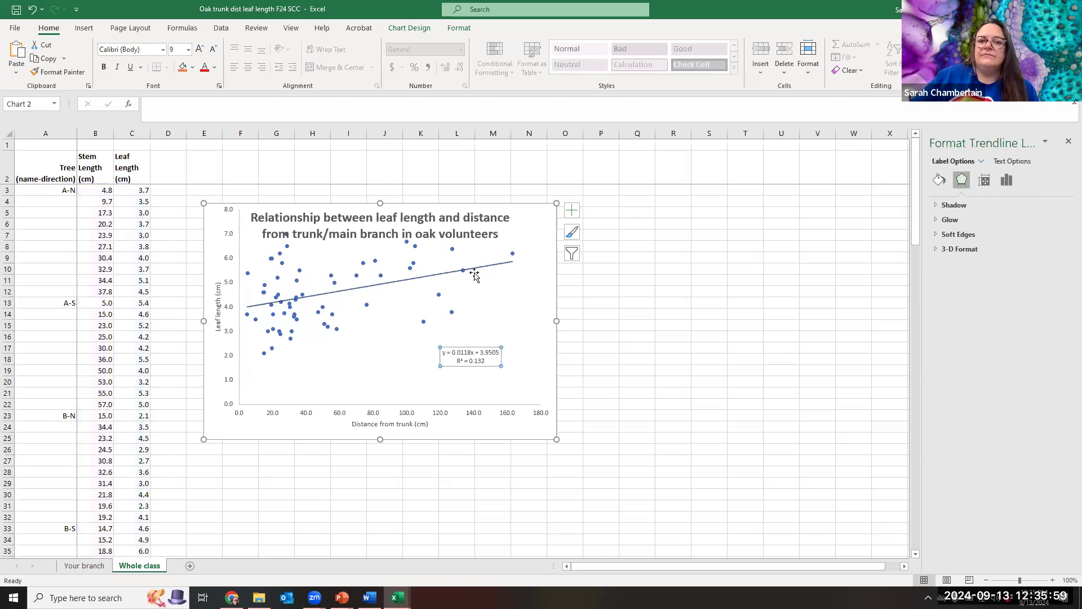
pyautogui.click(505, 258)
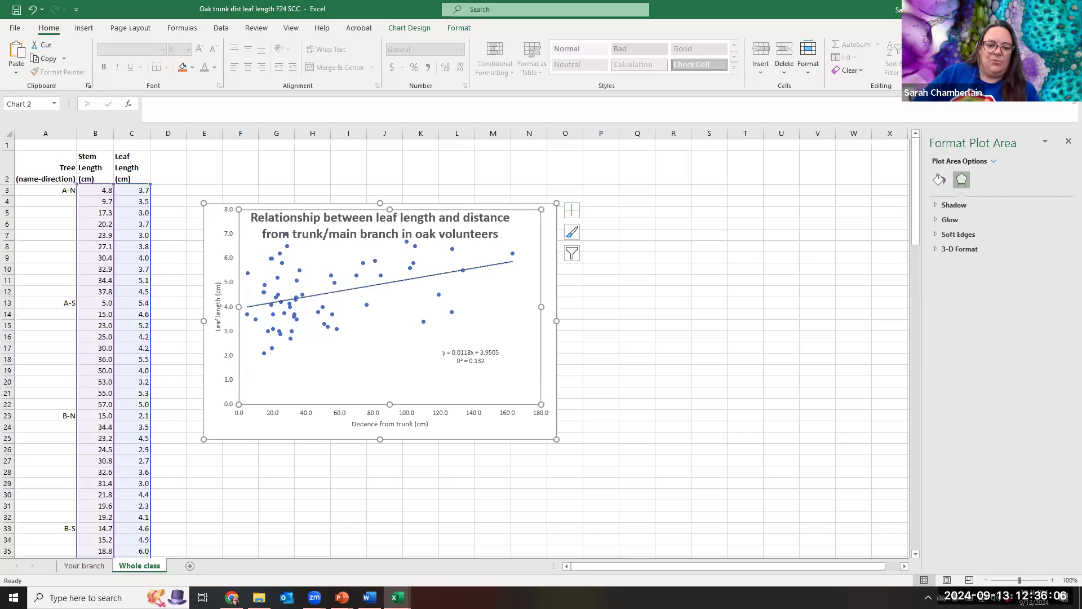
pyautogui.click(397, 596)
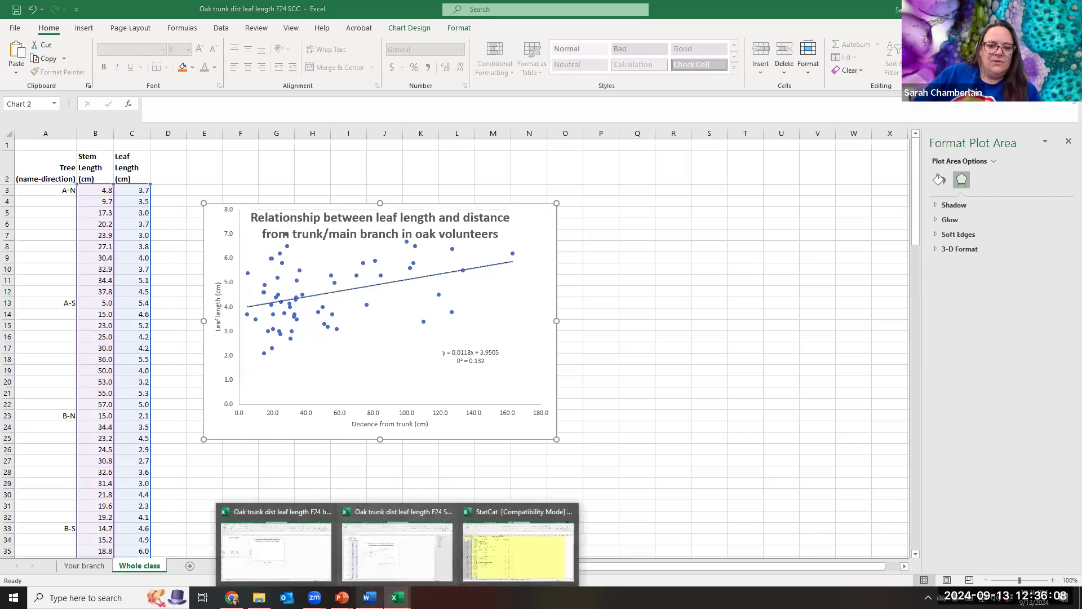
# In the Word report, change the author line's term label from Sp24 to F24.
pyautogui.click(369, 597)
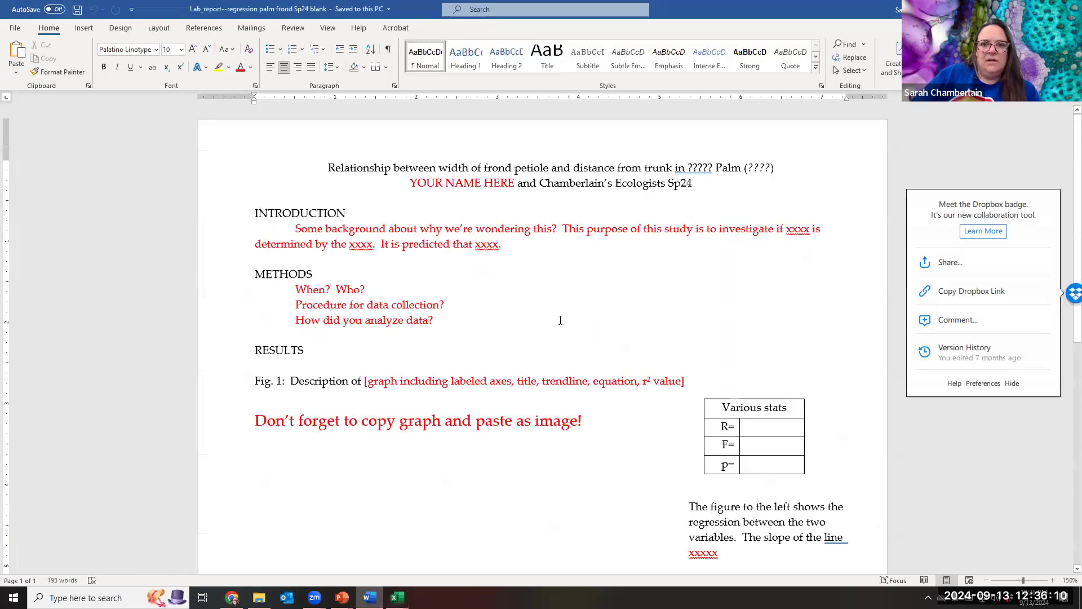
pyautogui.click(682, 182)
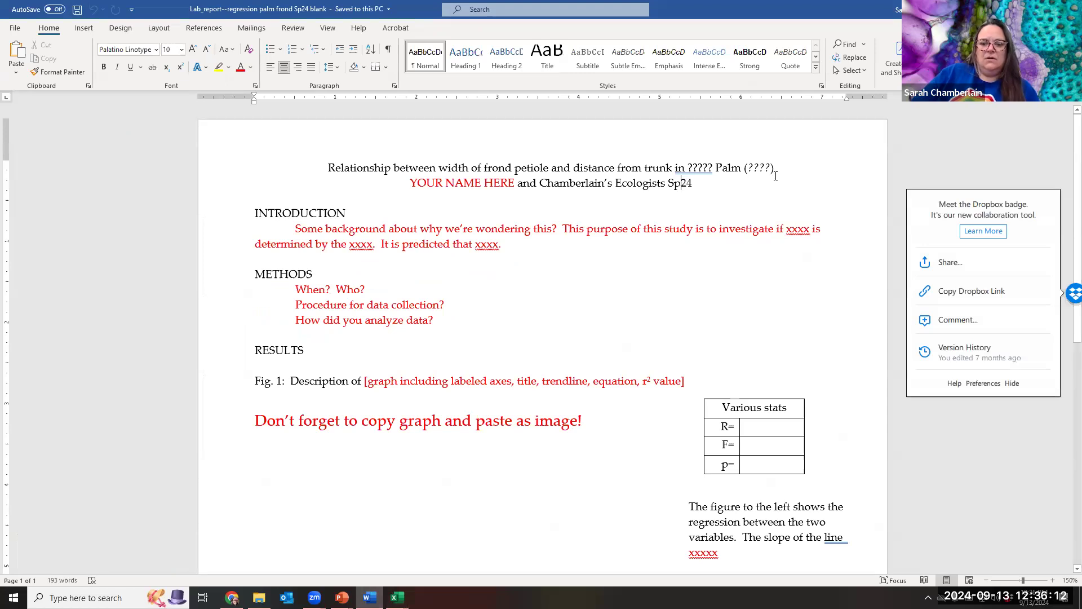
pyautogui.press('BackSpace')
pyautogui.press('BackSpace')
pyautogui.write('F')
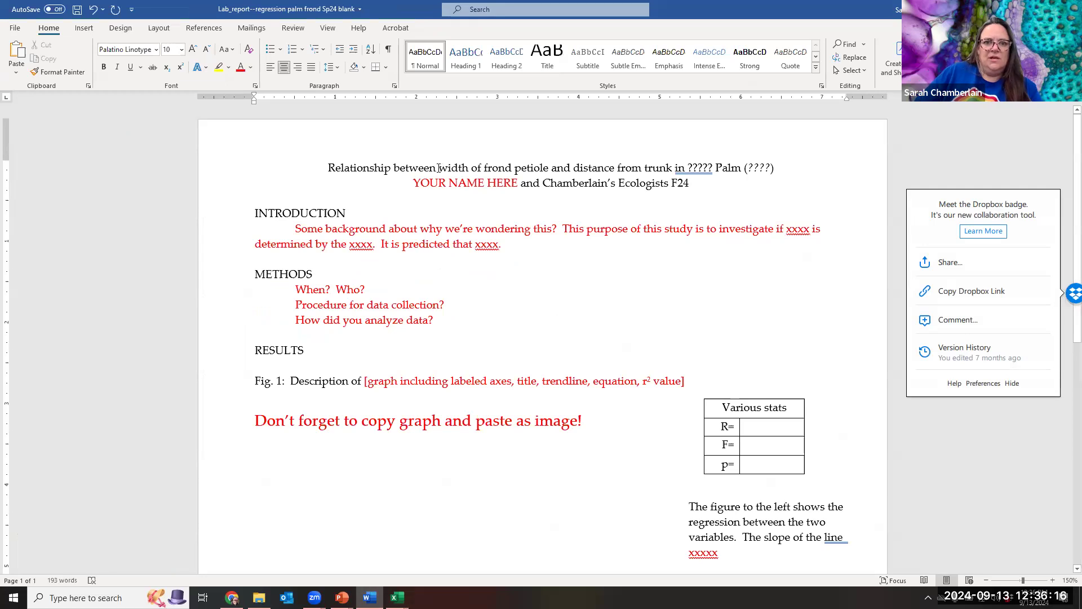
# Retitle the report 'Relationship between leaf length and distance from stem in volunteer oaks (Quercus sp.)'.
pyautogui.moveTo(462, 166); pyautogui.dragTo(674, 167)
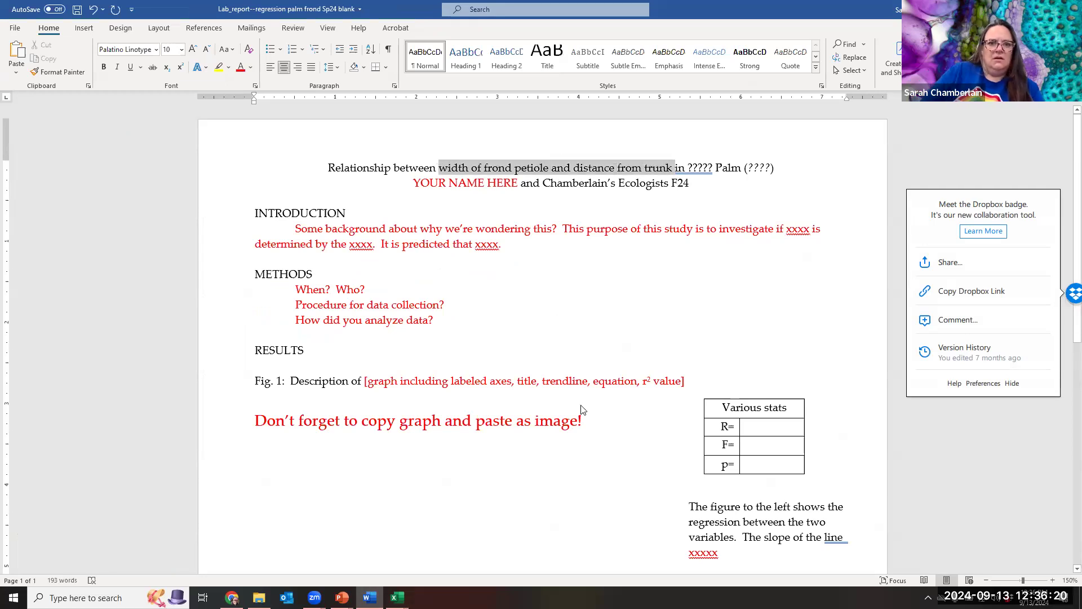
pyautogui.write('lea')
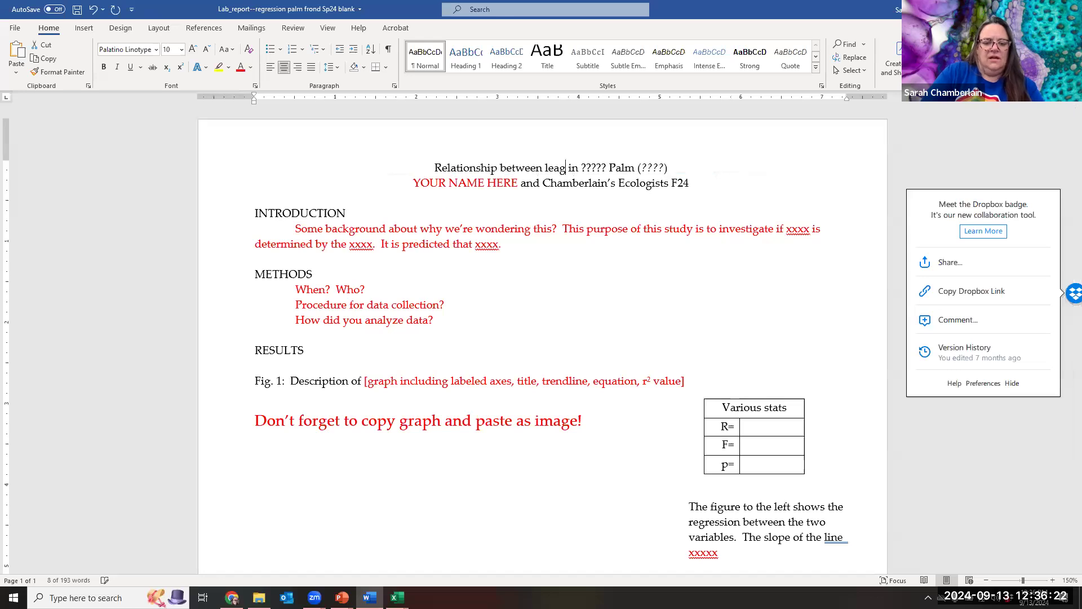
pyautogui.write('f ')
pyautogui.write('length and ')
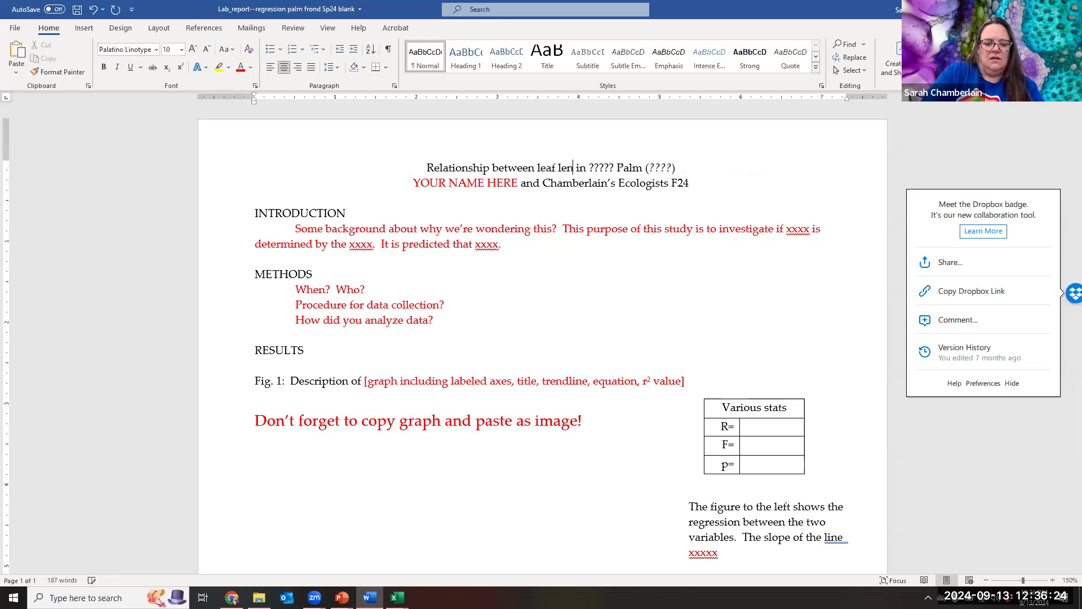
pyautogui.write('sdistance ')
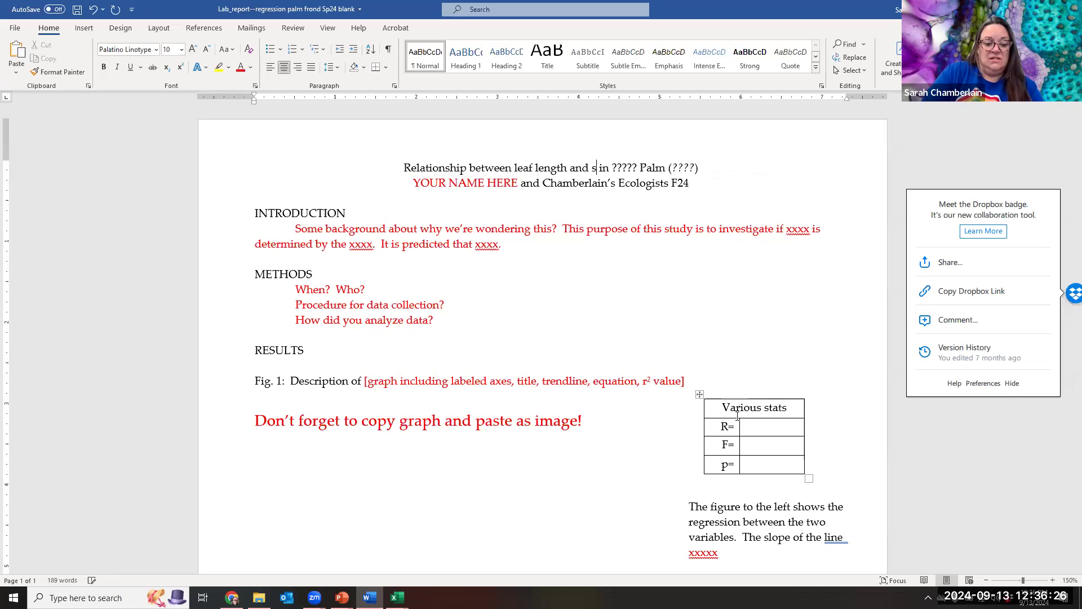
pyautogui.write(' from stem')
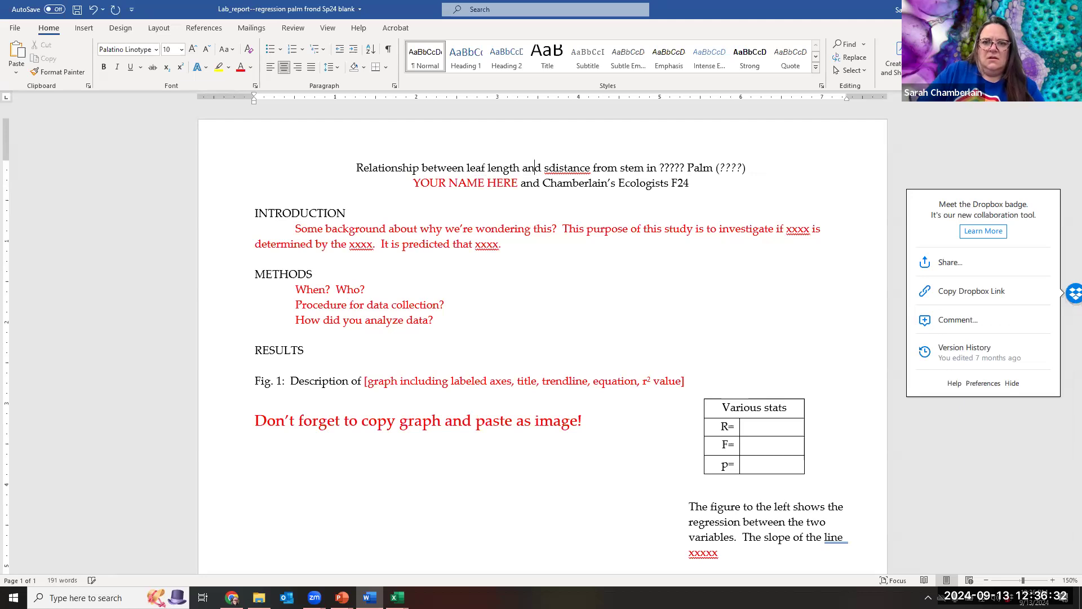
pyautogui.press('BackSpace')
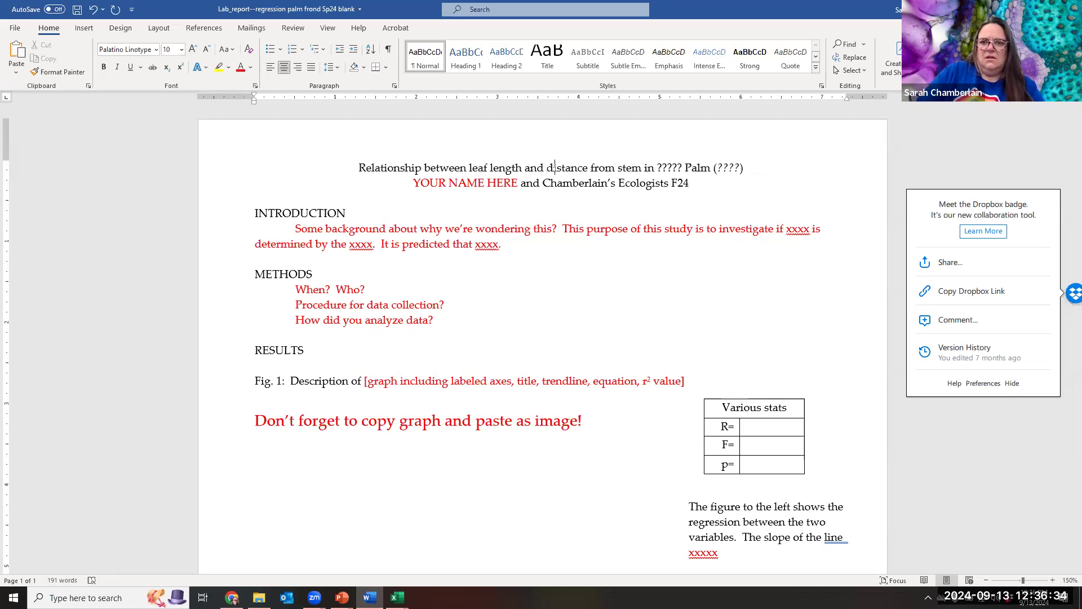
pyautogui.press('End')
pyautogui.press('Right')
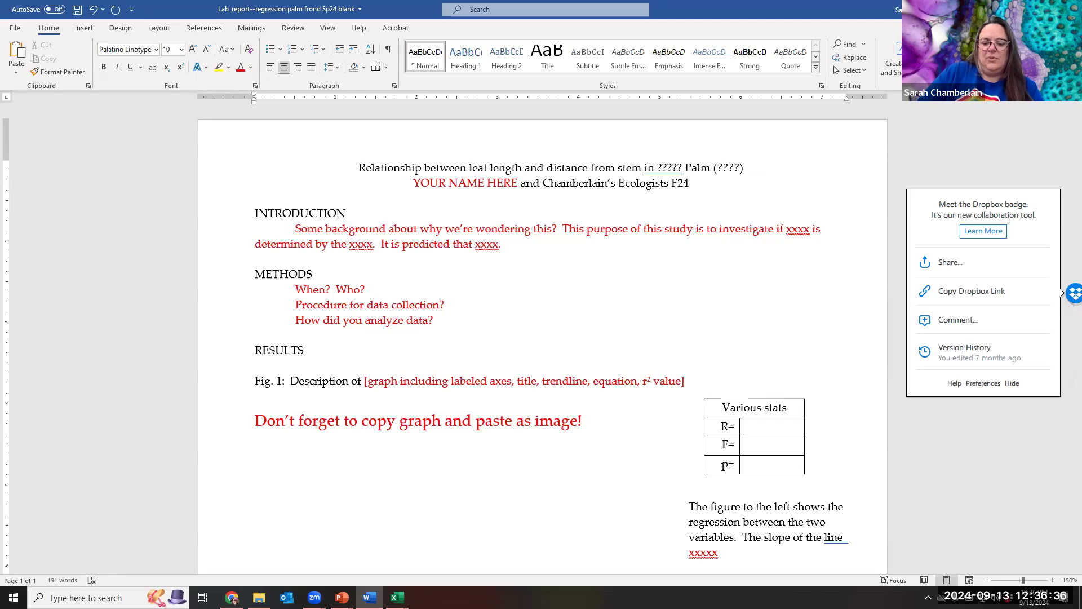
pyautogui.press('BackSpace')
pyautogui.press('BackSpace')
pyautogui.press('BackSpace')
pyautogui.press('BackSpace')
pyautogui.press('BackSpace')
pyautogui.press('BackSpace')
pyautogui.press('BackSpace')
pyautogui.press('BackSpace')
pyautogui.press('BackSpace')
pyautogui.press('BackSpace')
pyautogui.press('BackSpace')
pyautogui.press('BackSpace')
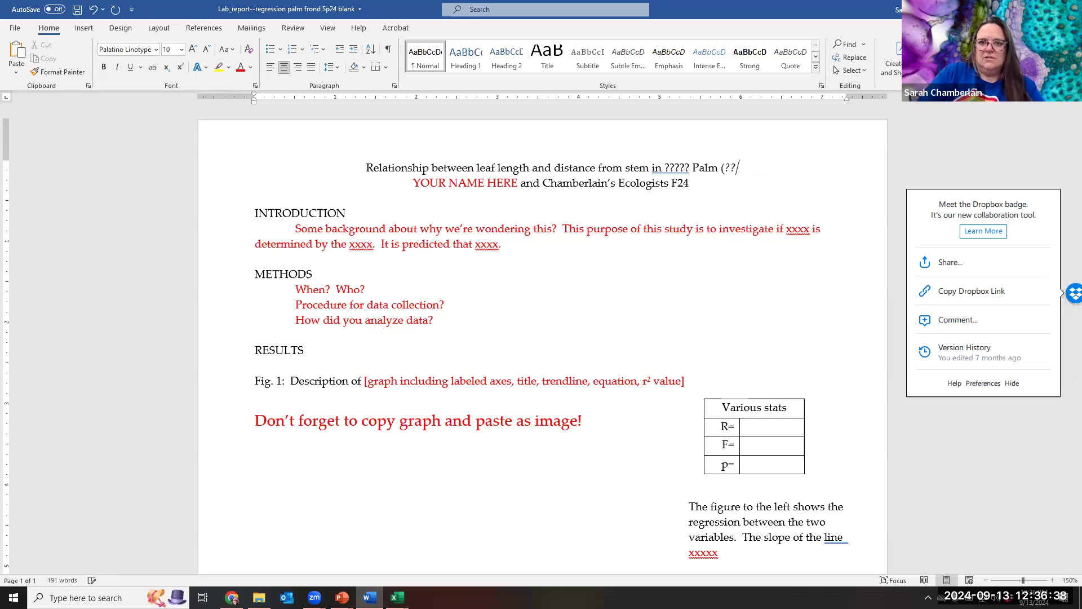
pyautogui.press('BackSpace')
pyautogui.press('BackSpace')
pyautogui.press('BackSpace')
pyautogui.press('BackSpace')
pyautogui.press('BackSpace')
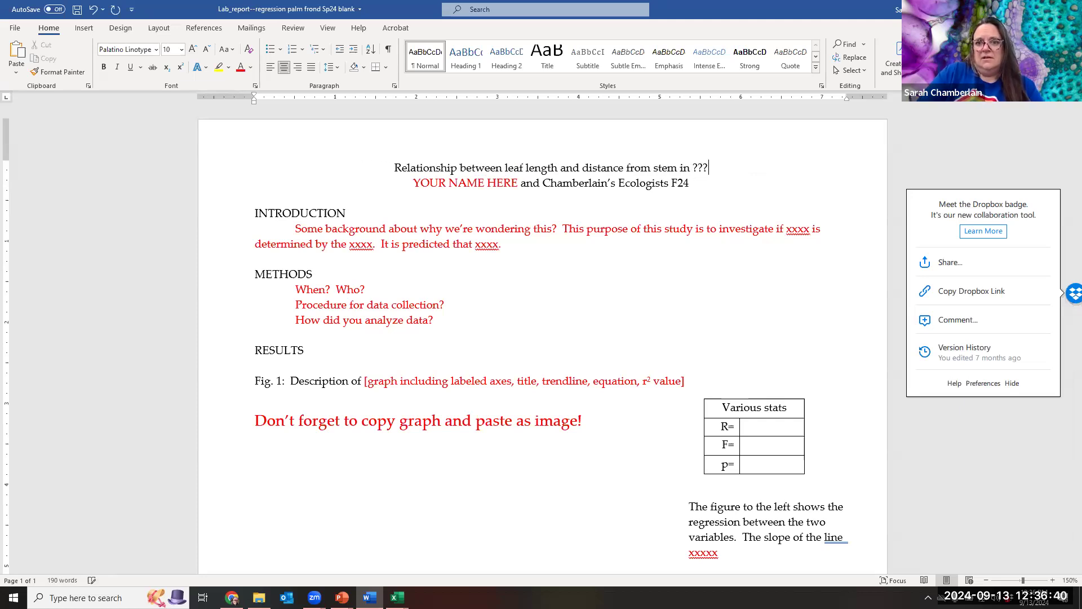
pyautogui.write('volu')
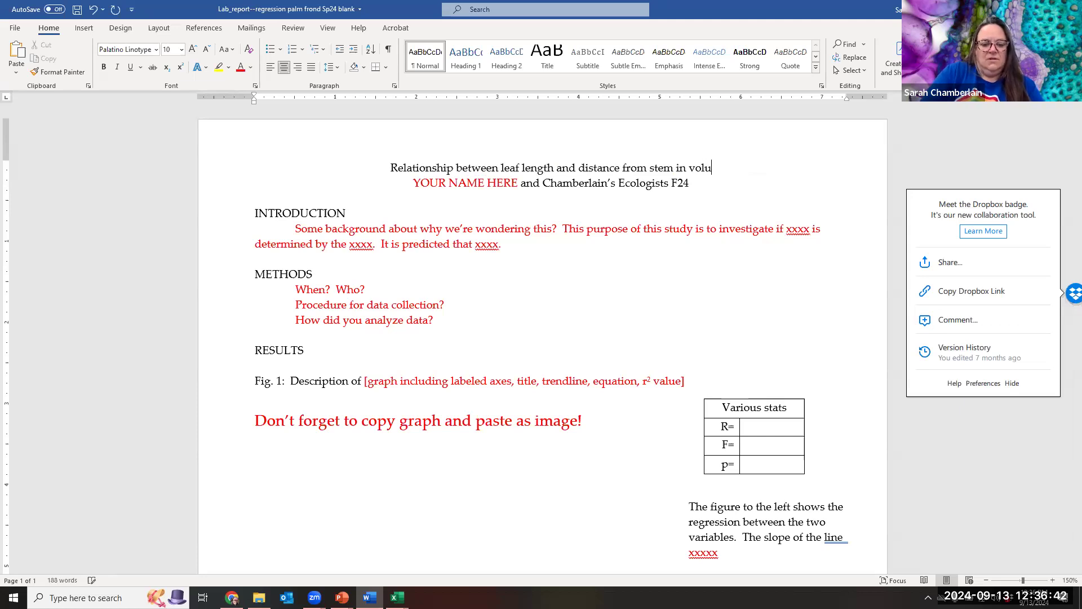
pyautogui.write('nteer oaks')
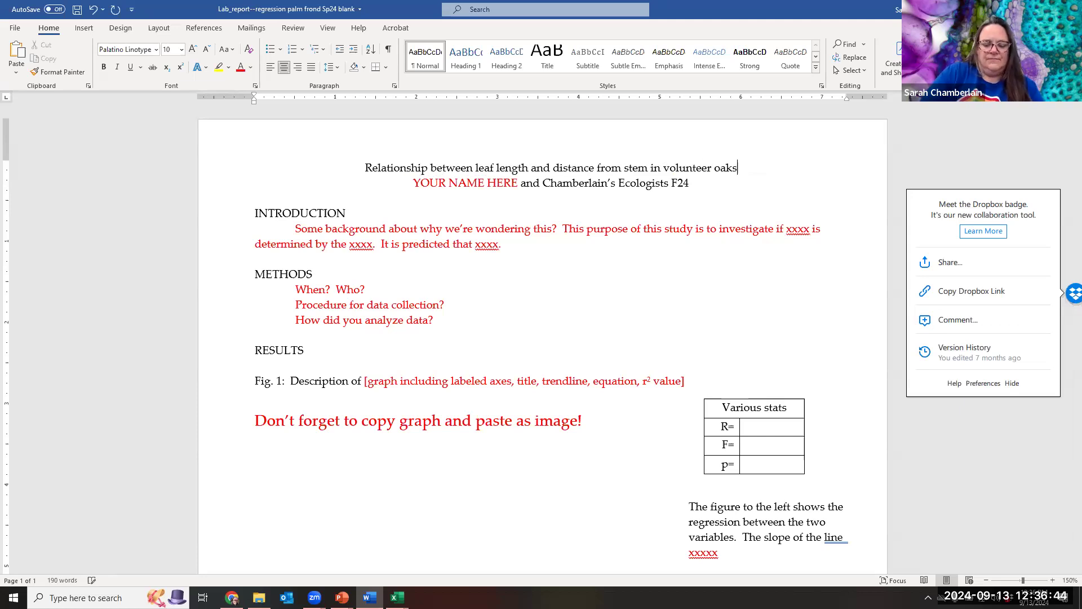
pyautogui.write(' (Que')
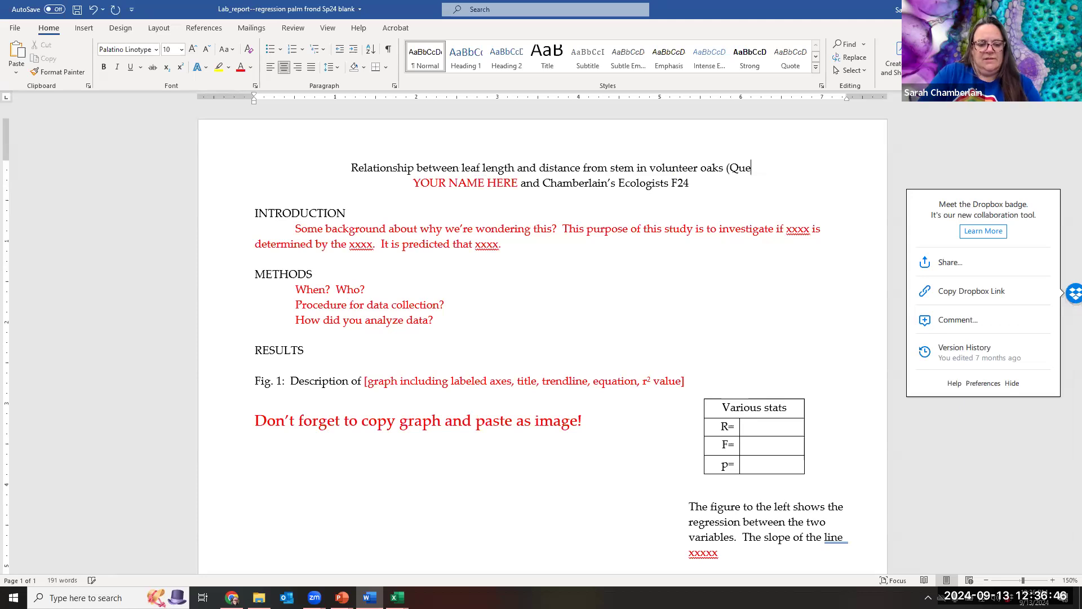
pyautogui.write('rcus sp._')
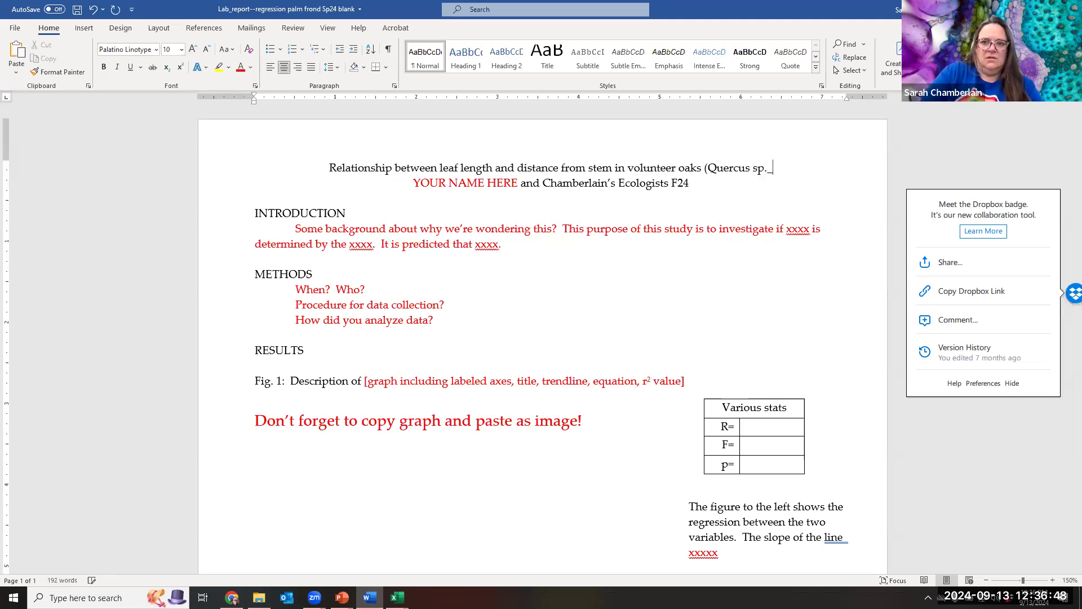
pyautogui.press('BackSpace')
pyautogui.write(')')
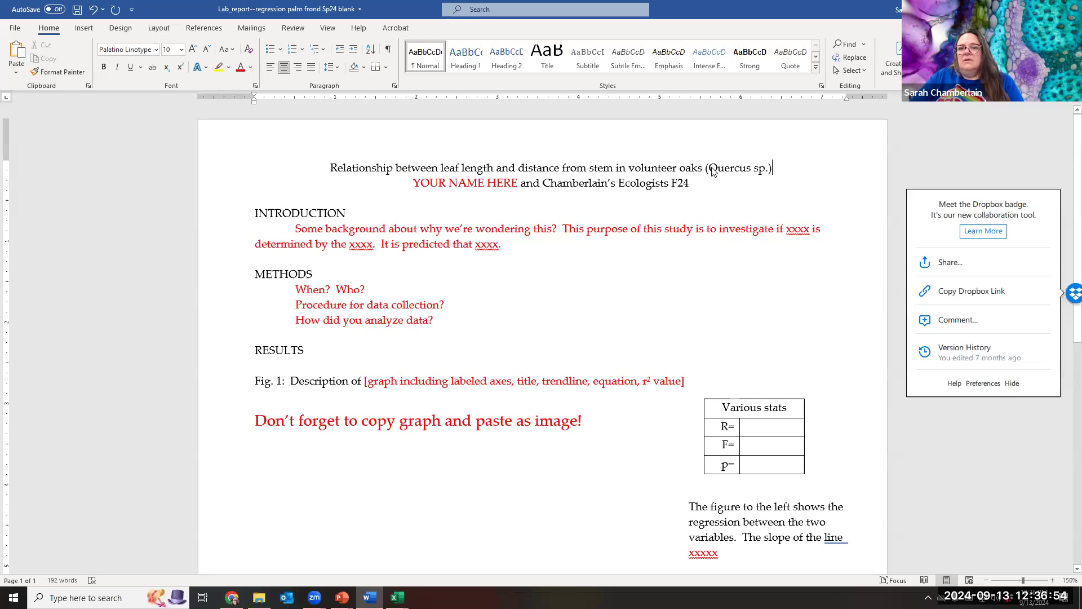
# Italicize the genus name Quercus in the title.
pyautogui.doubleClick(747, 167)
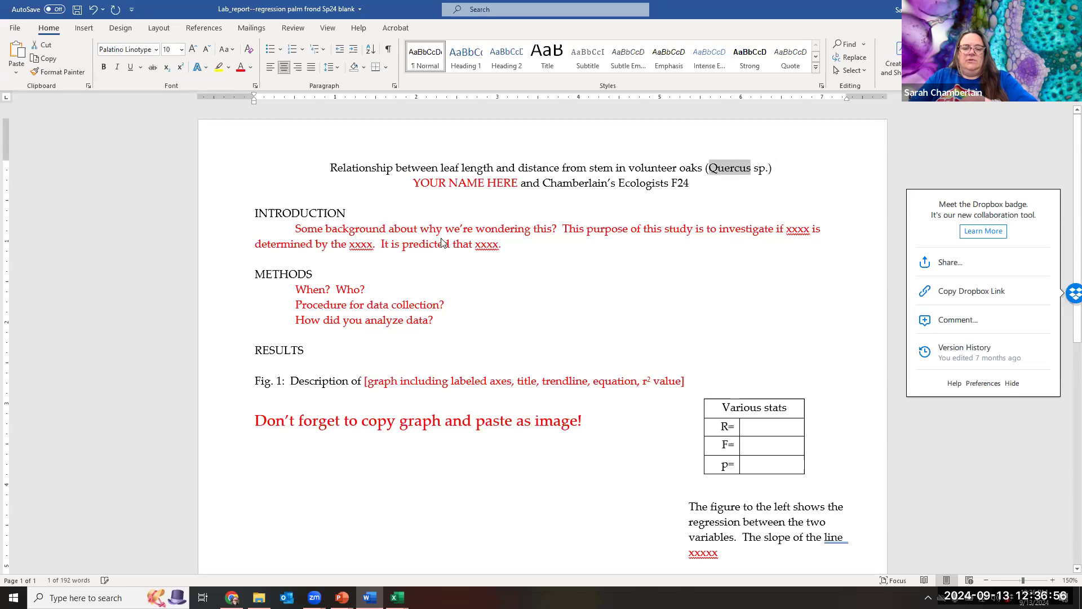
pyautogui.click(116, 66)
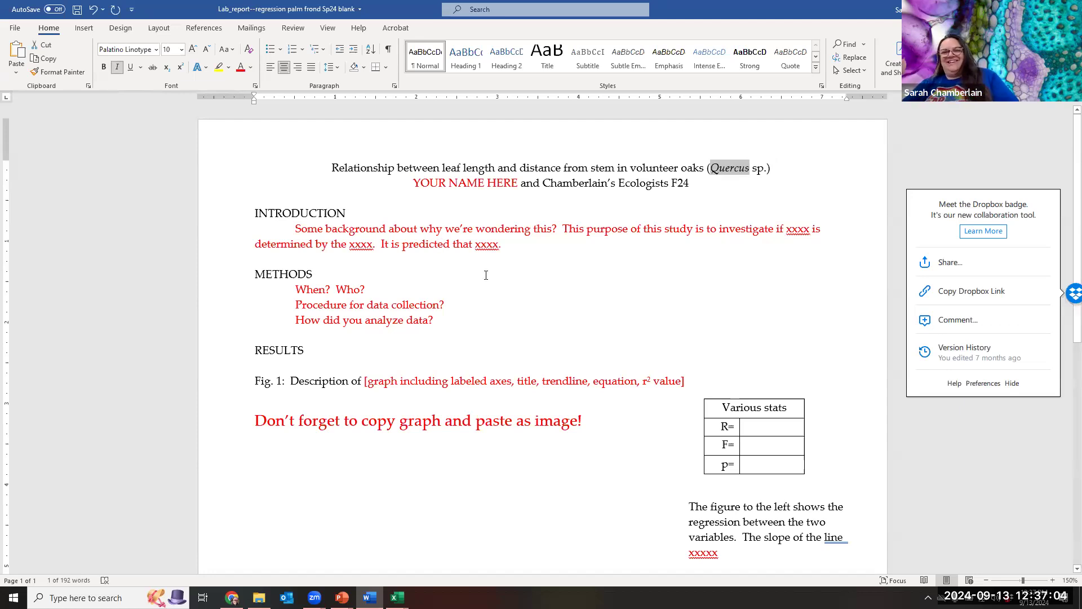
pyautogui.click(292, 225)
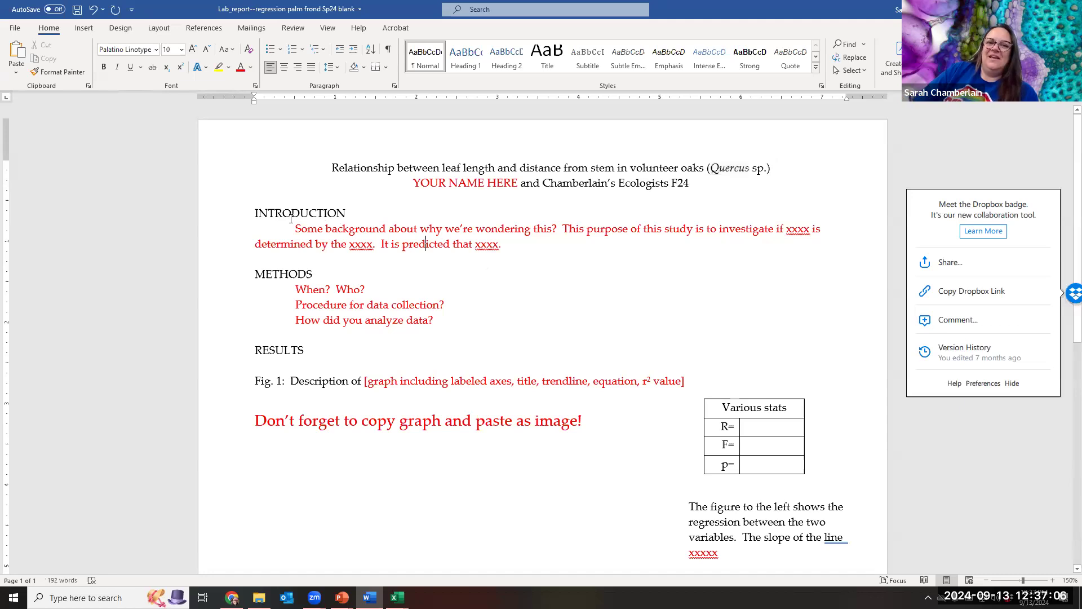
pyautogui.moveTo(291, 226); pyautogui.dragTo(541, 260)
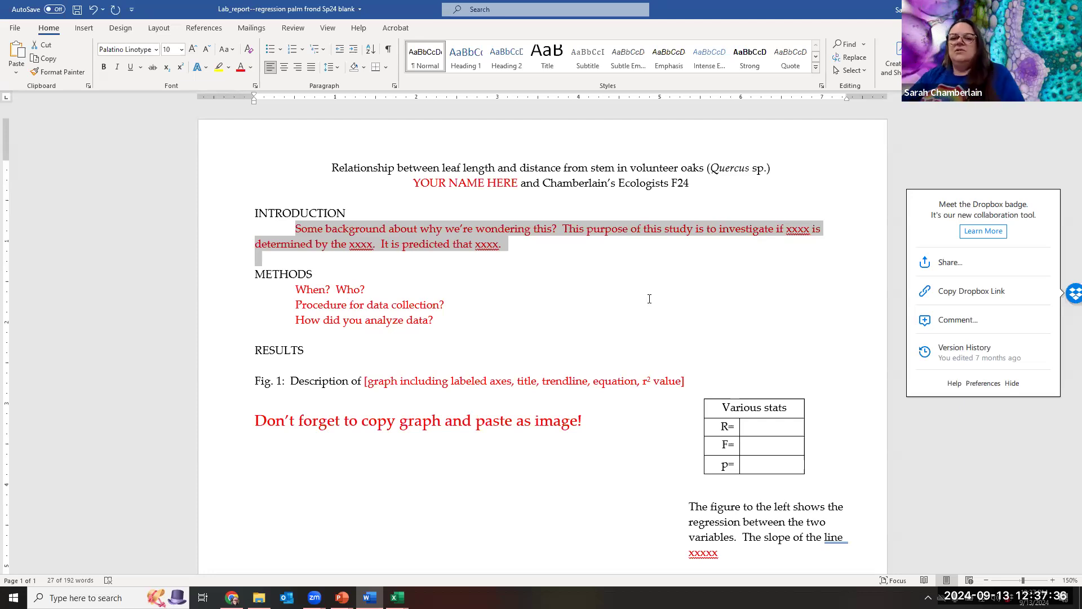
pyautogui.click(574, 257)
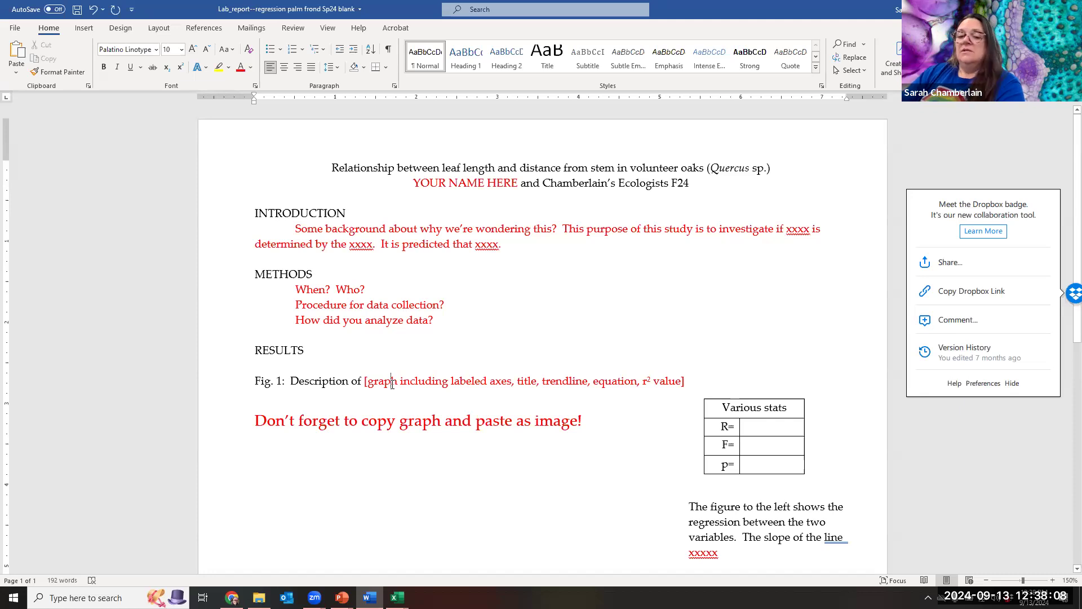
pyautogui.click(664, 168)
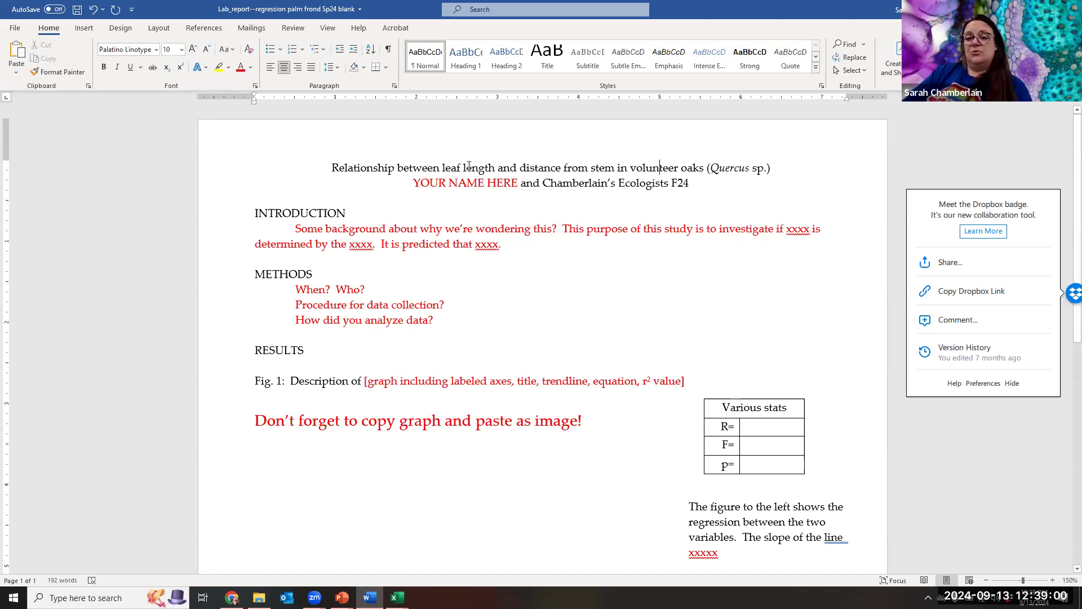
pyautogui.click(660, 171)
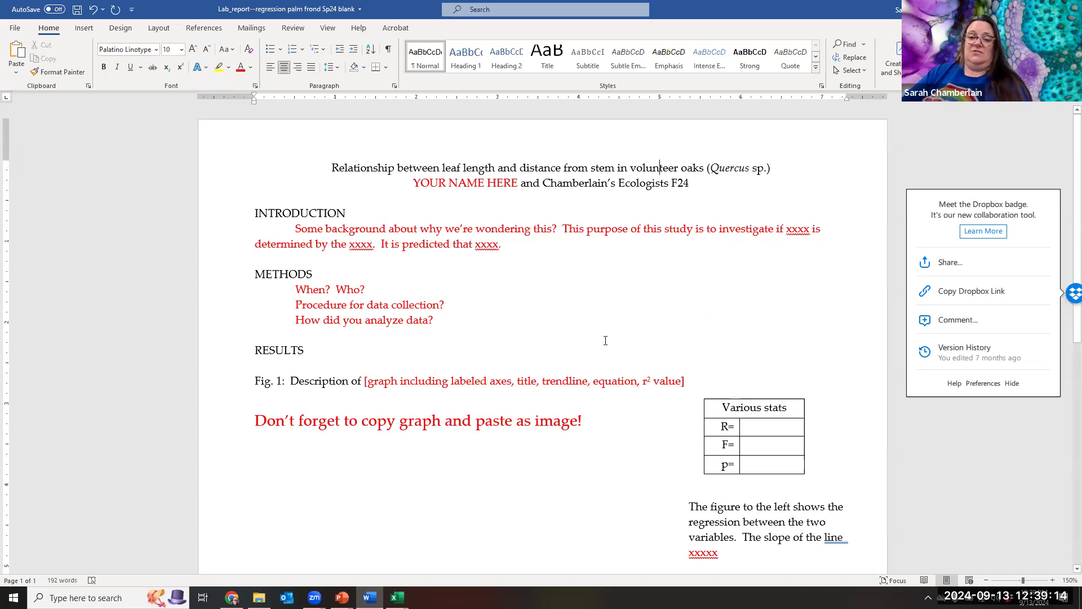
pyautogui.scroll(-3, 400, 375)
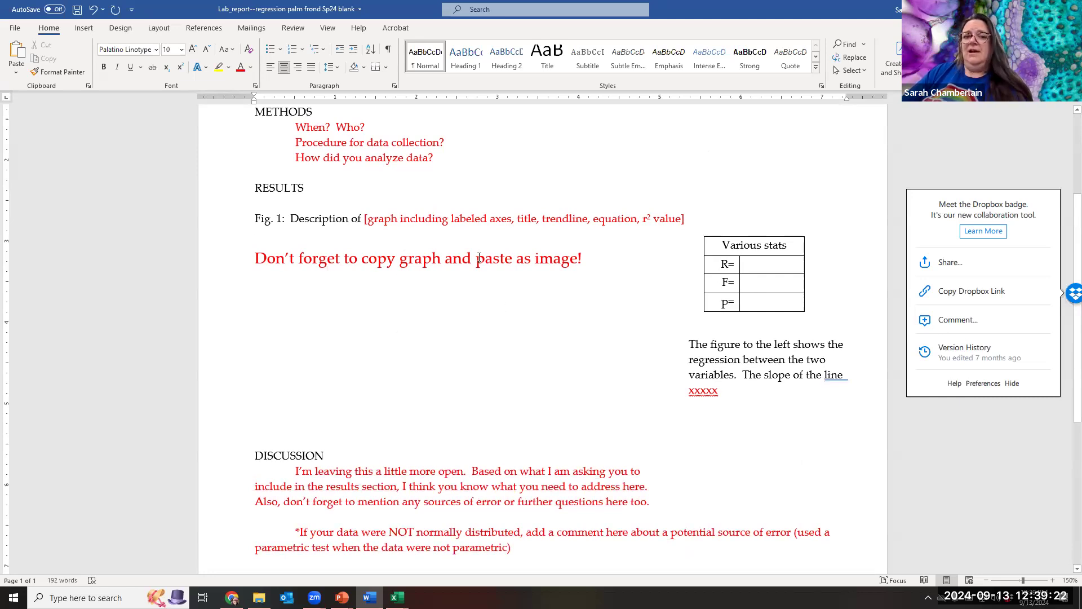
# Review the Fig. 1 description, the R= value cell and the figure explanation text.
pyautogui.click(360, 218)
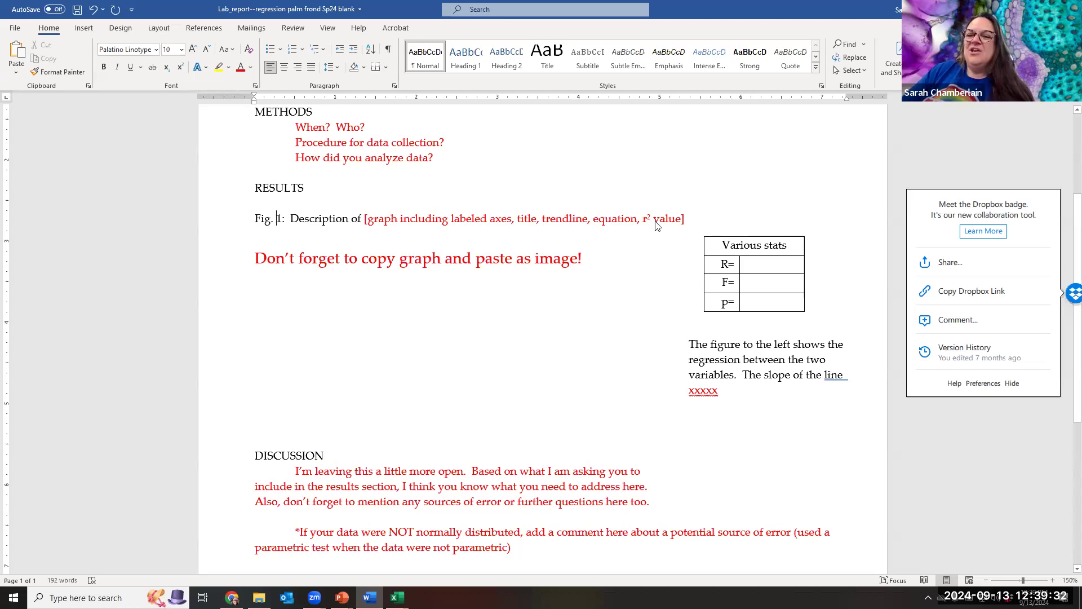
pyautogui.click(747, 264)
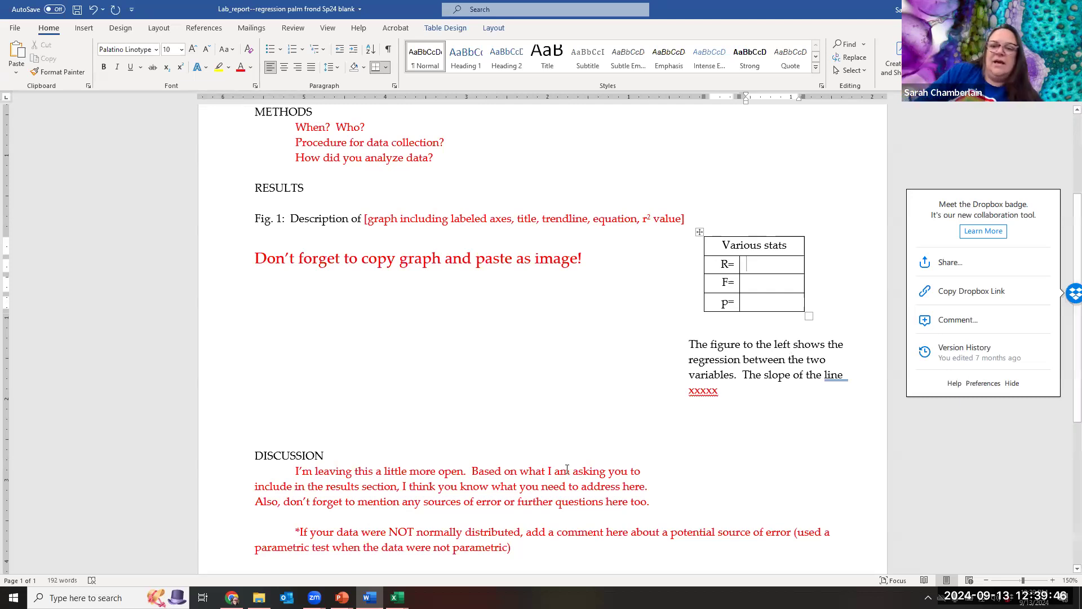
pyautogui.scroll(-3, 774, 411)
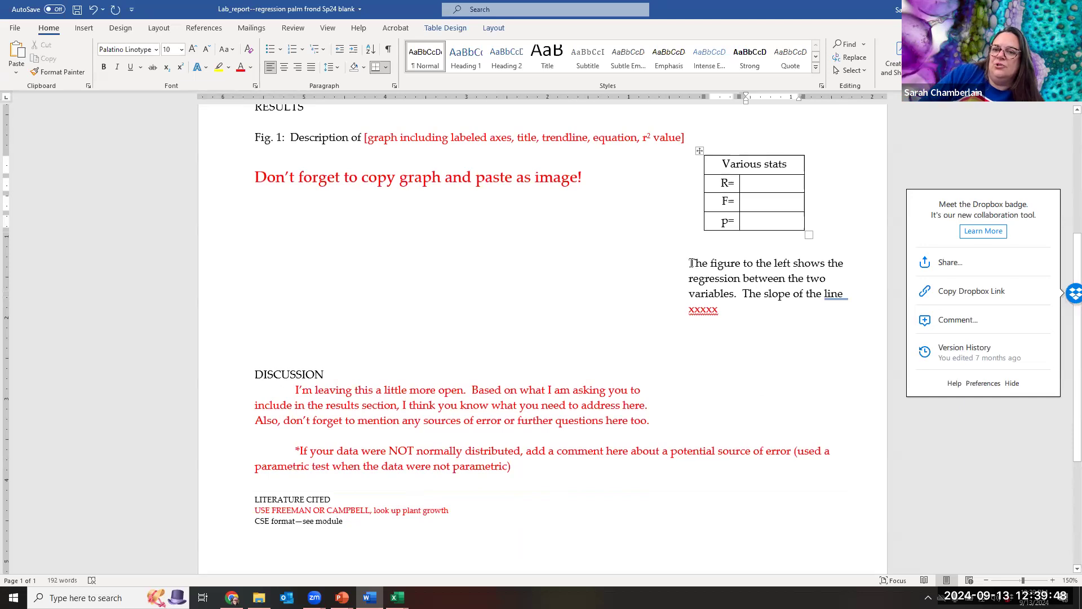
pyautogui.moveTo(696, 262); pyautogui.dragTo(491, 451)
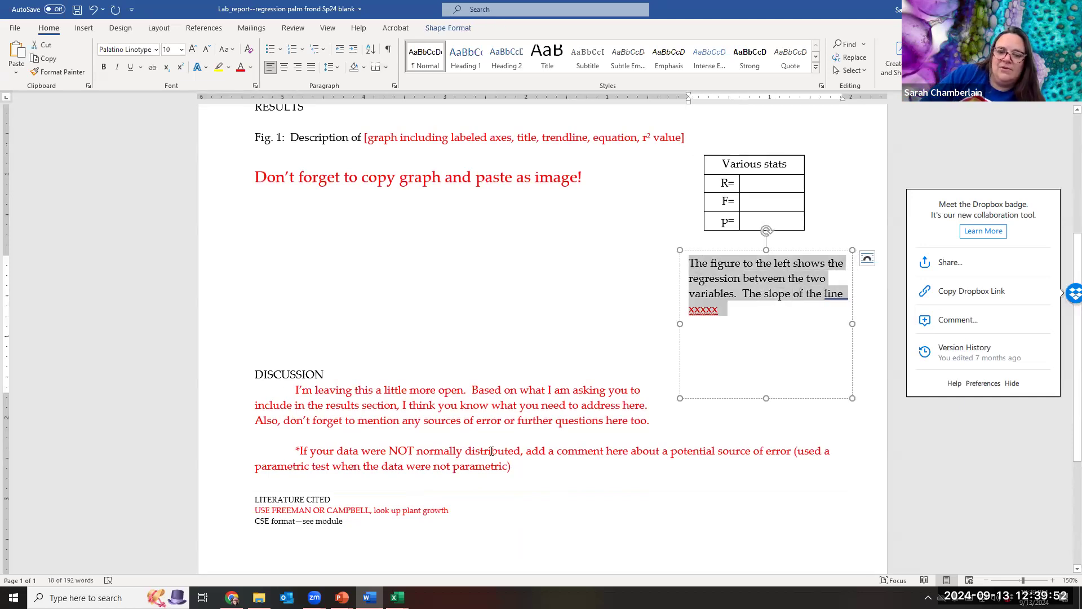
# Select the Discussion instruction paragraphs, then show previews of the open PowerPoint decks.
pyautogui.scroll(-4, 453, 427)
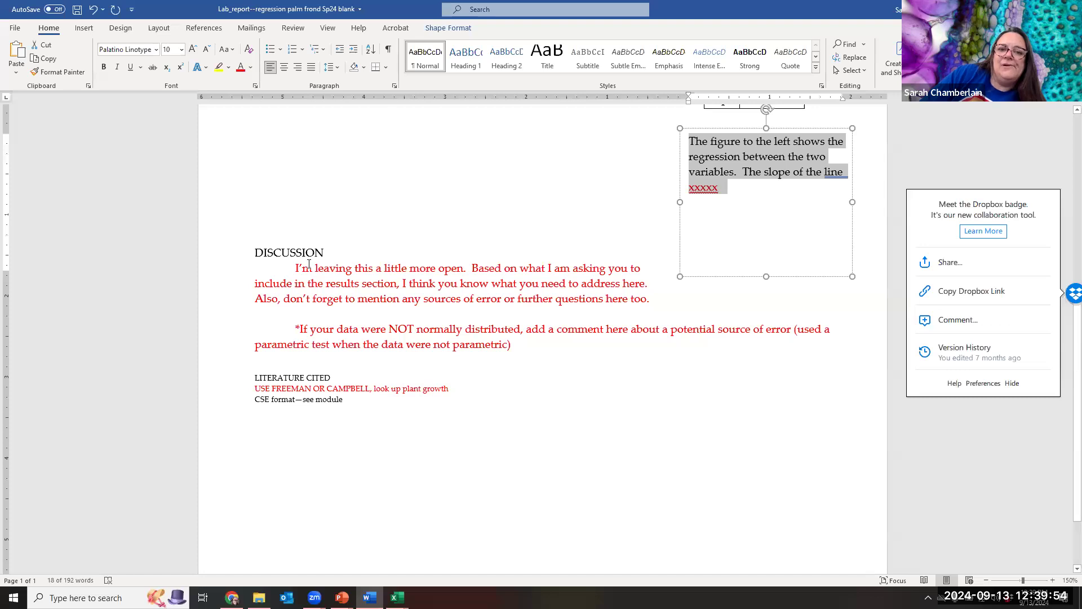
pyautogui.moveTo(297, 265); pyautogui.dragTo(611, 350)
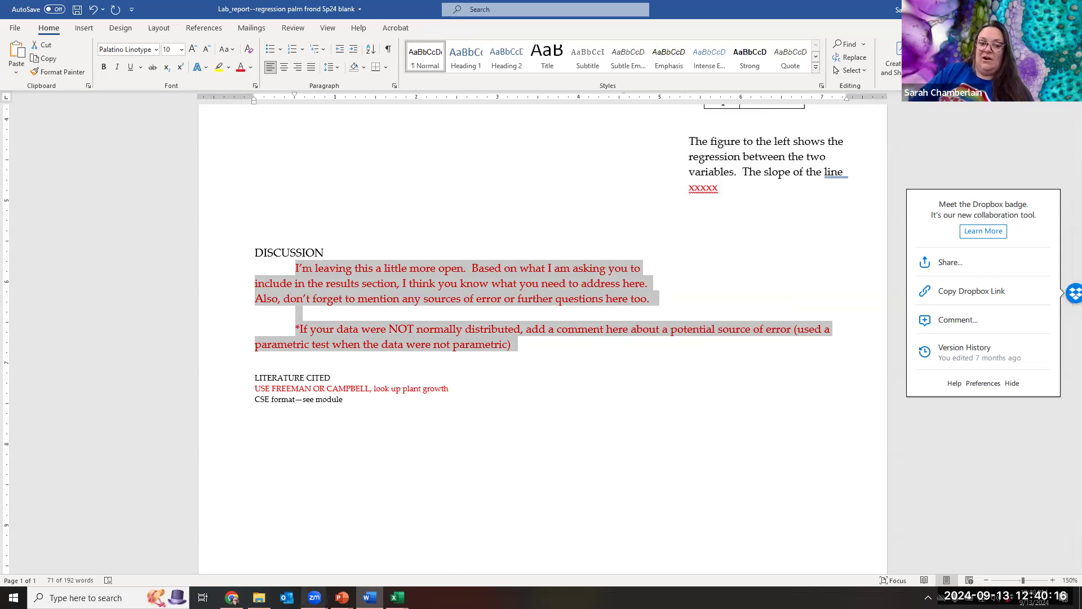
pyautogui.click(342, 597)
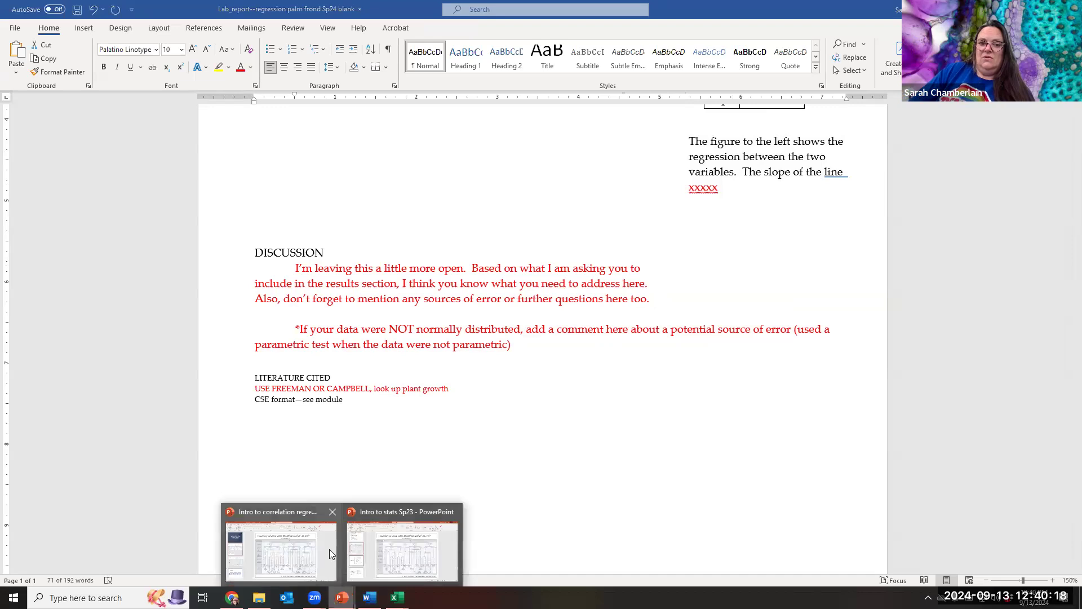
# Show slide 6, 'So what are we evaluating?', of the Intro to correlation regression deck, then return to Word.
pyautogui.click(299, 549)
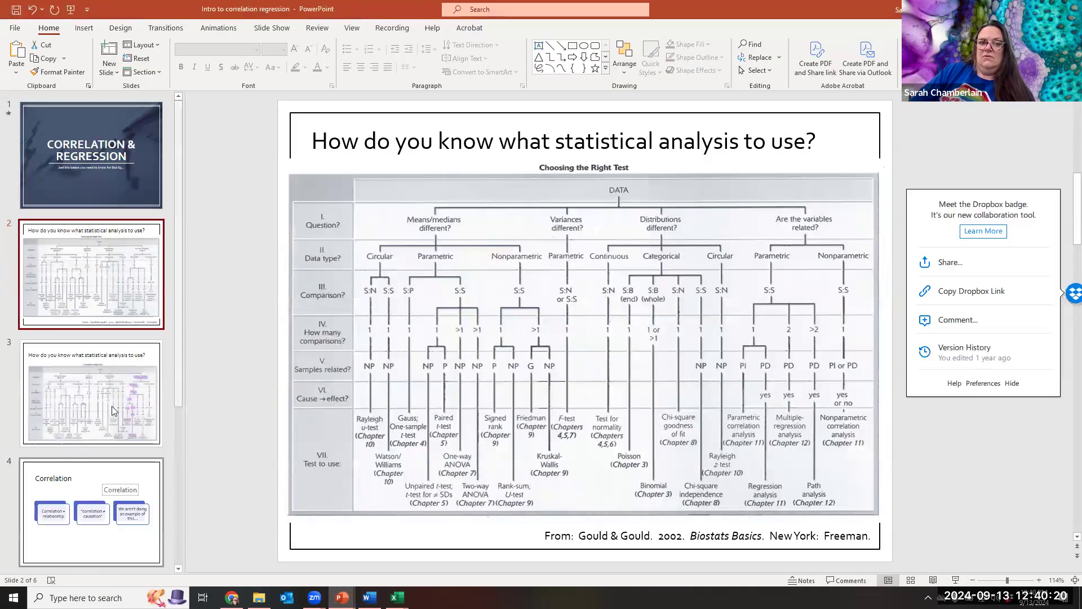
pyautogui.scroll(-3, 115, 419)
pyautogui.click(120, 498)
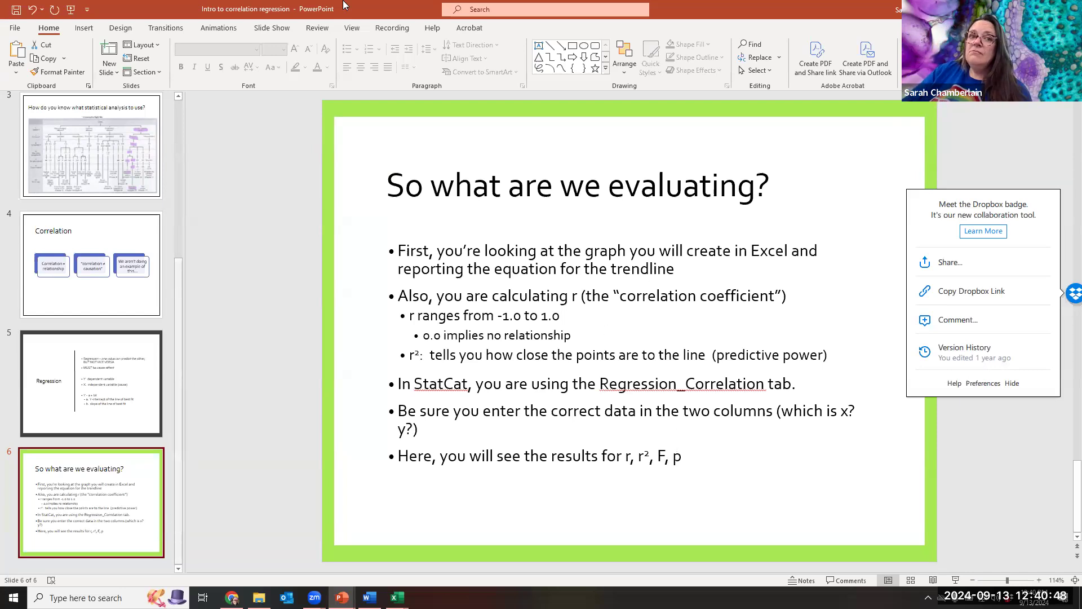
pyautogui.hotkey('alt', 'Tab')
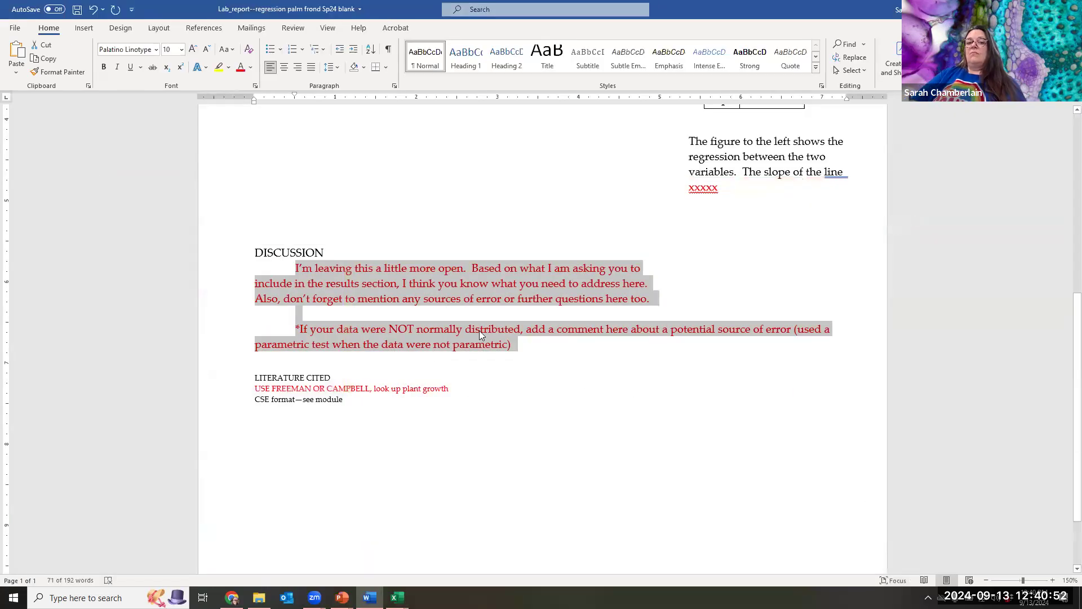
pyautogui.click(635, 368)
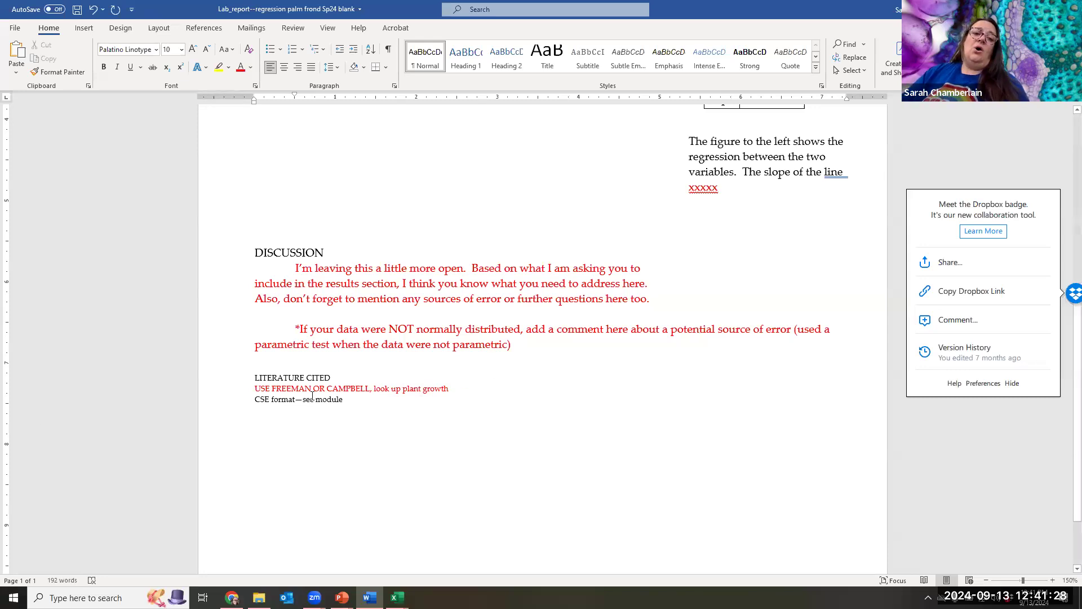
pyautogui.moveTo(250, 388); pyautogui.dragTo(445, 390)
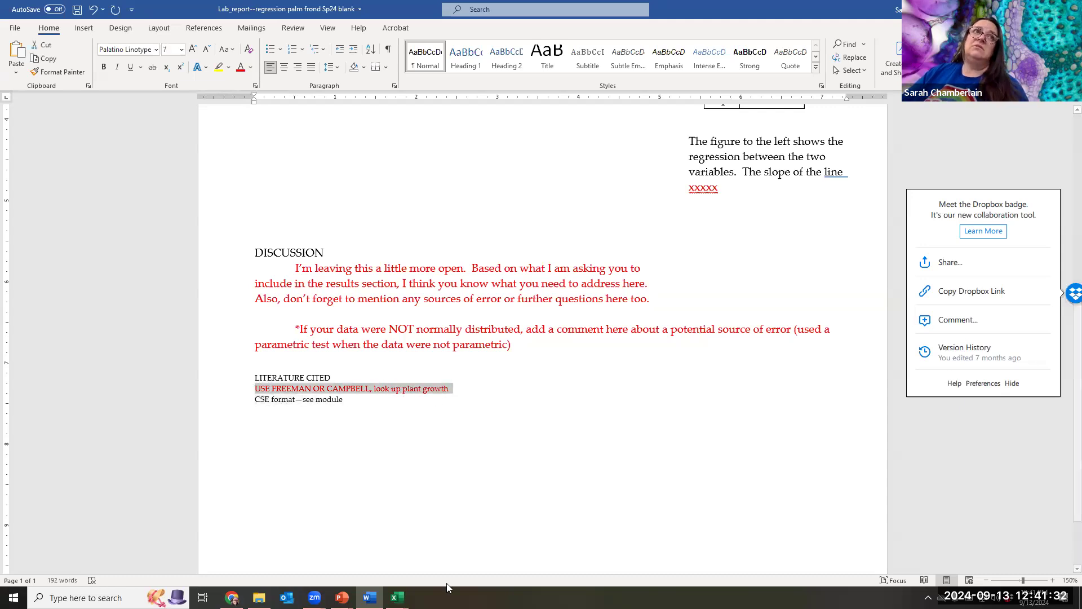
pyautogui.scroll(5, 593, 488)
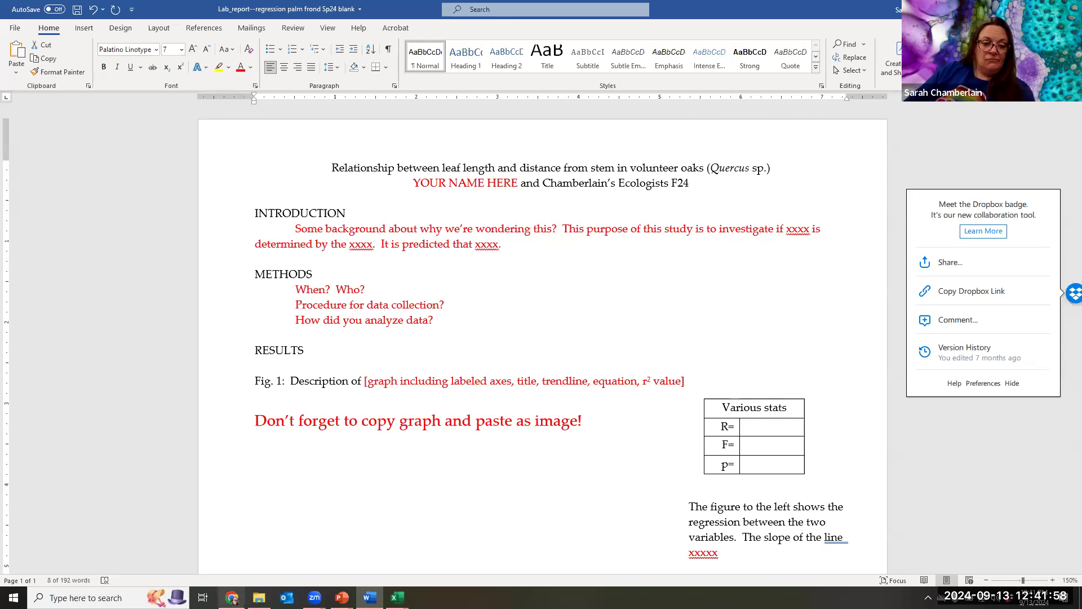
# Open File Explorer at Biol 63 Stuff › Lab stuff › Intro stuff.
pyautogui.moveTo(342, 596)
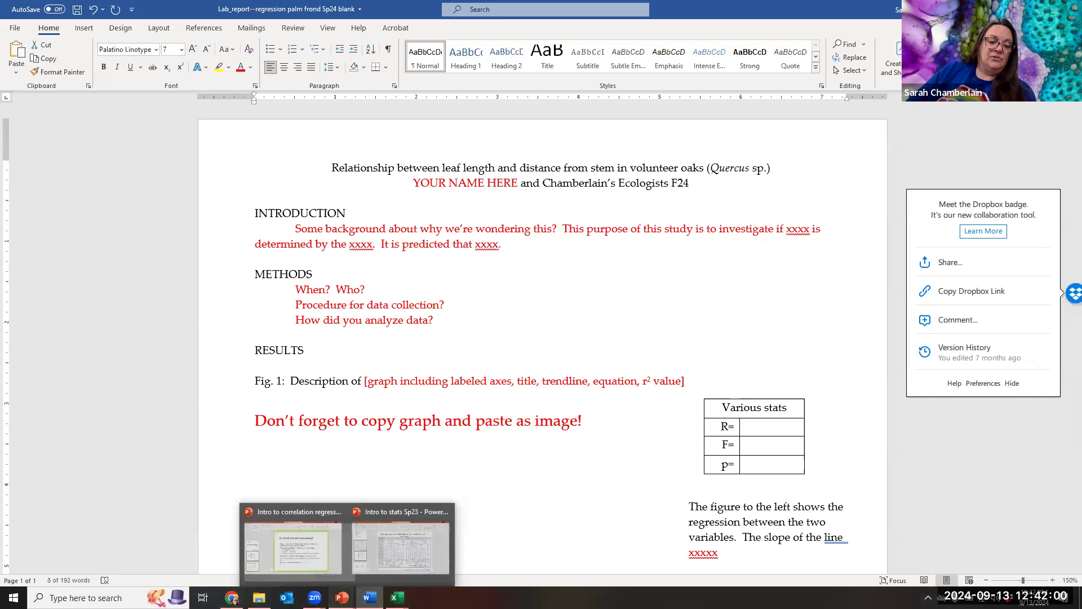
pyautogui.moveTo(233, 600)
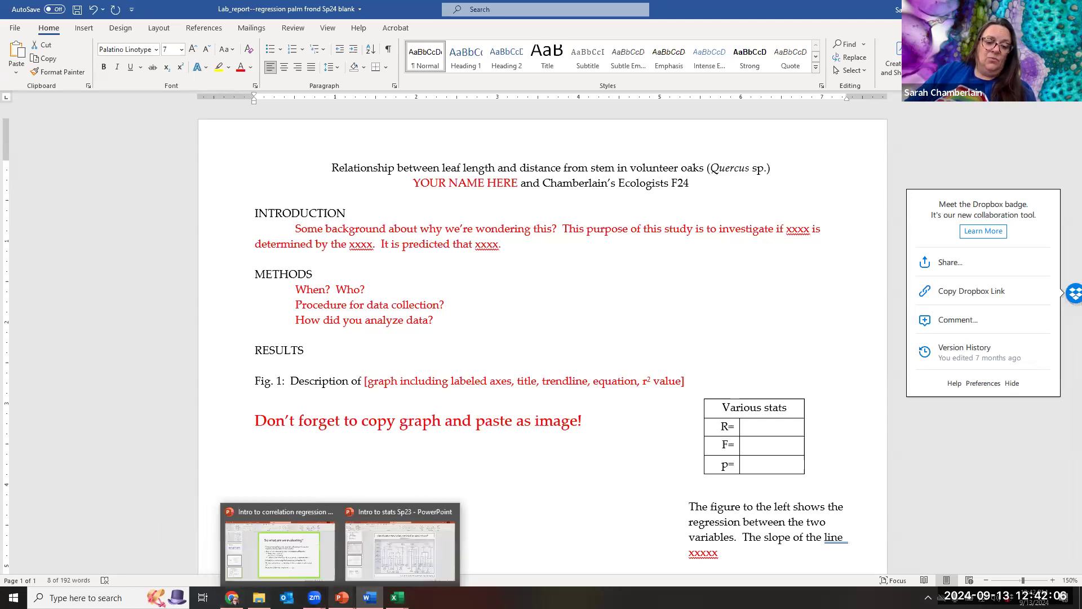
pyautogui.click(259, 597)
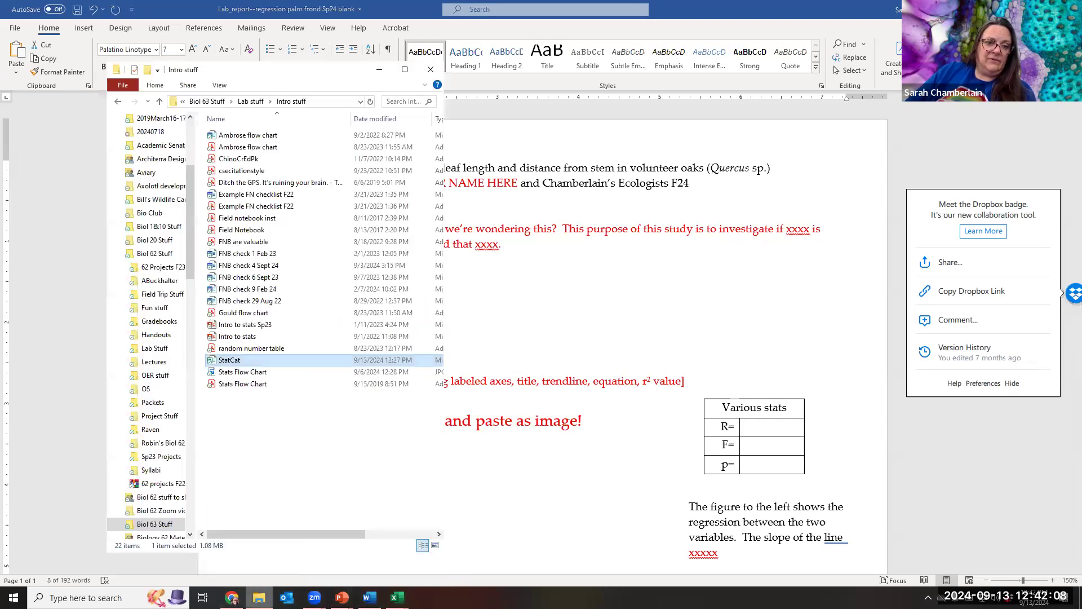
# Open the 'Lab_report--difference_of_means_oak leaves students F24' report from Lab stuff > Diff in Means.
pyautogui.click(250, 101)
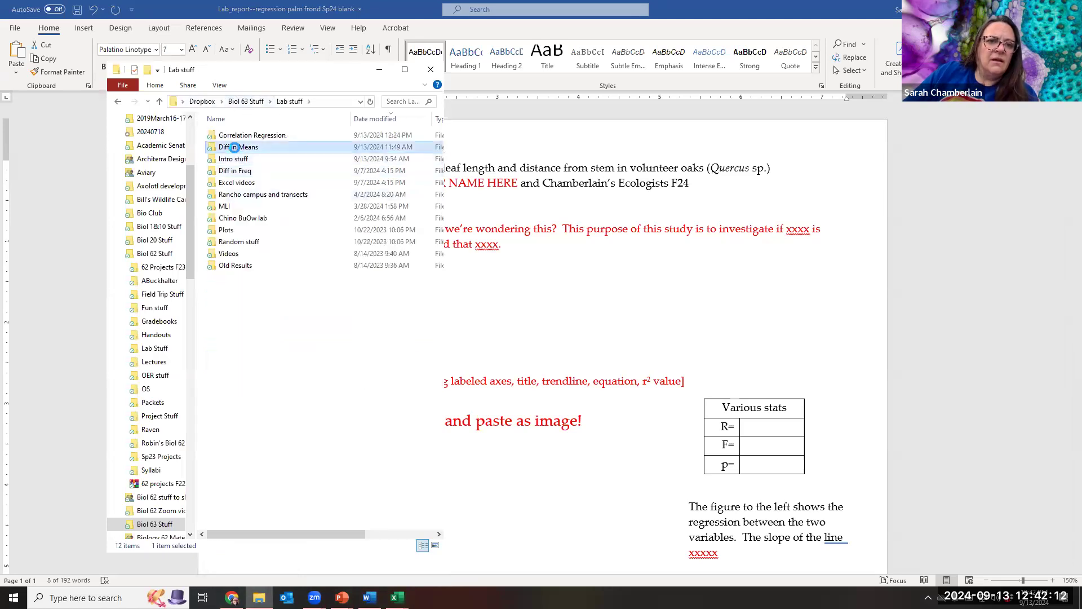
pyautogui.doubleClick(235, 147)
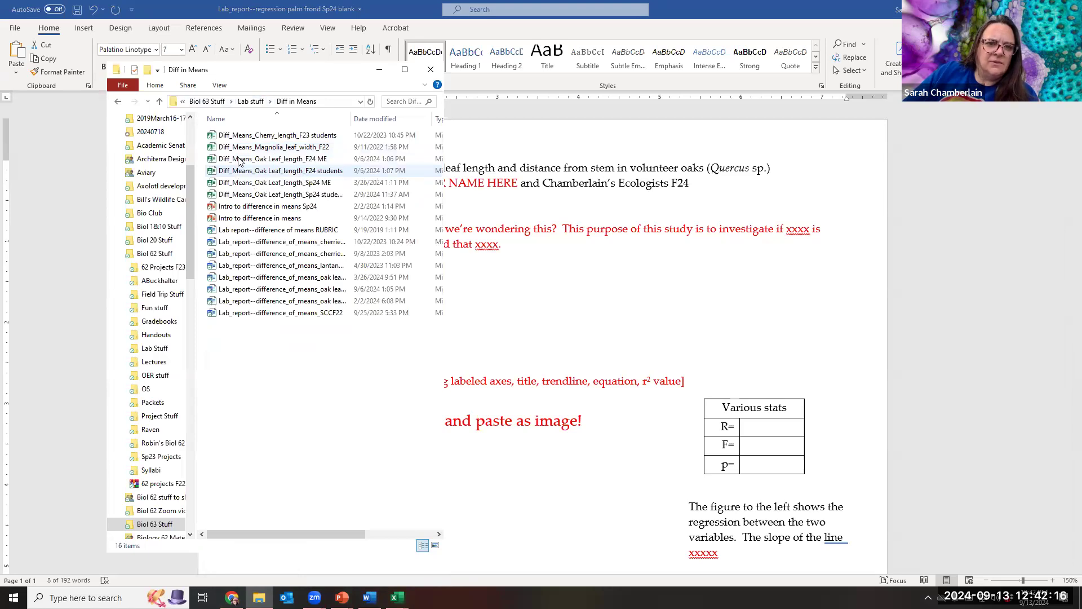
pyautogui.doubleClick(266, 290)
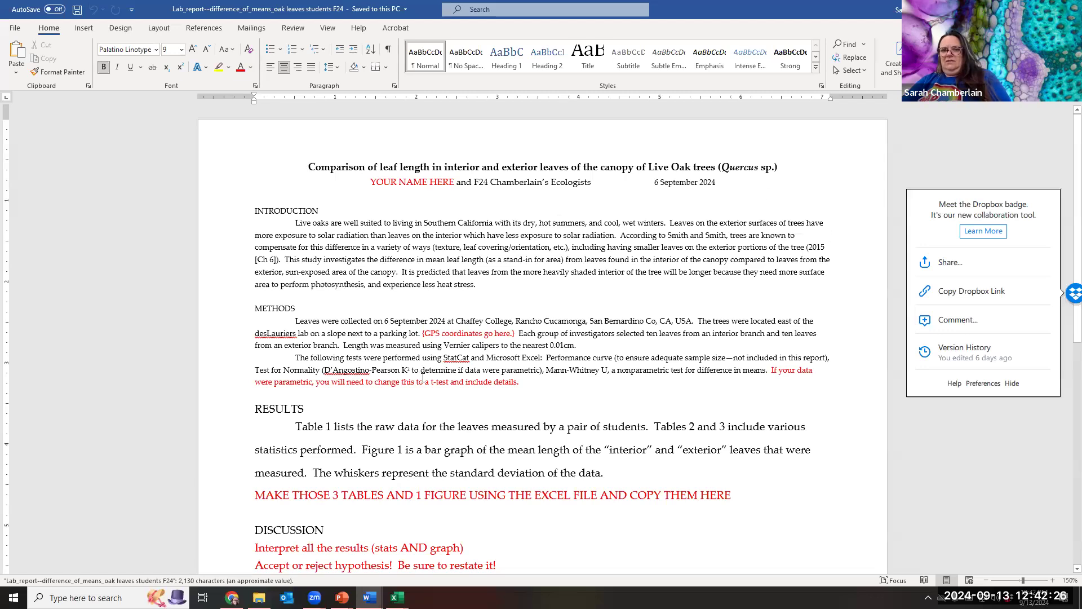
# Highlight the oak report's Literature Cited heading and reference, then bring up the compass declination article in Chrome.
pyautogui.scroll(-6, 370, 404)
pyautogui.moveTo(248, 268); pyautogui.dragTo(536, 285)
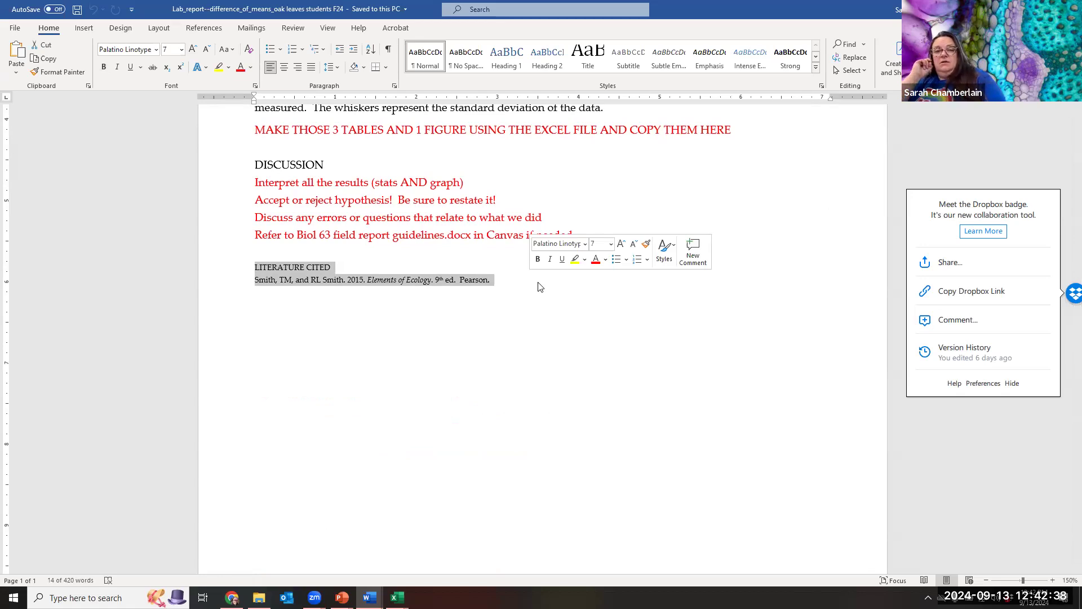
pyautogui.scroll(6, 496, 254)
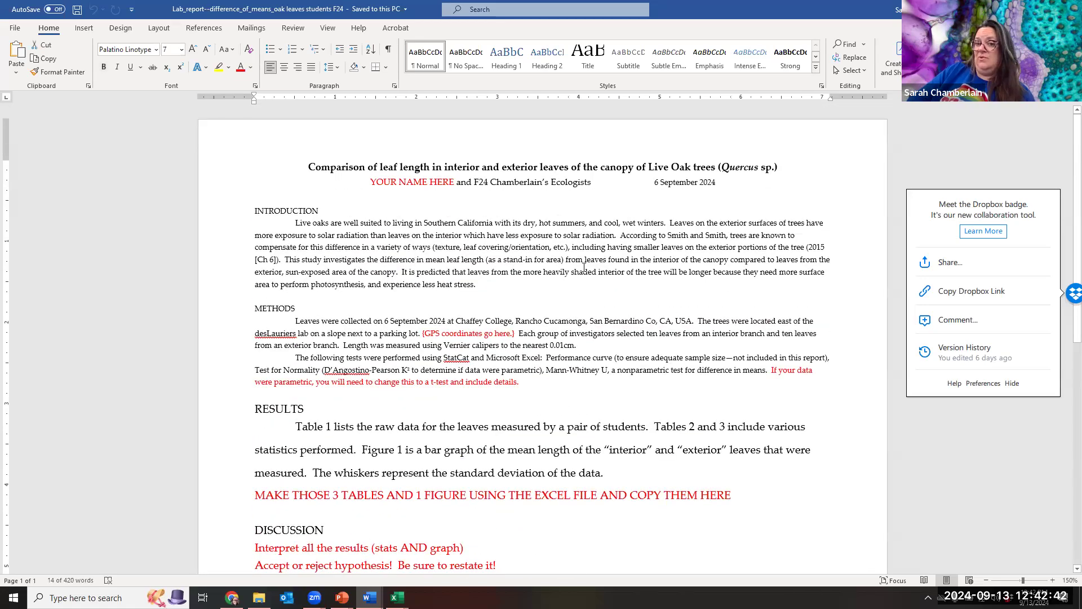
pyautogui.scroll(-7, 444, 351)
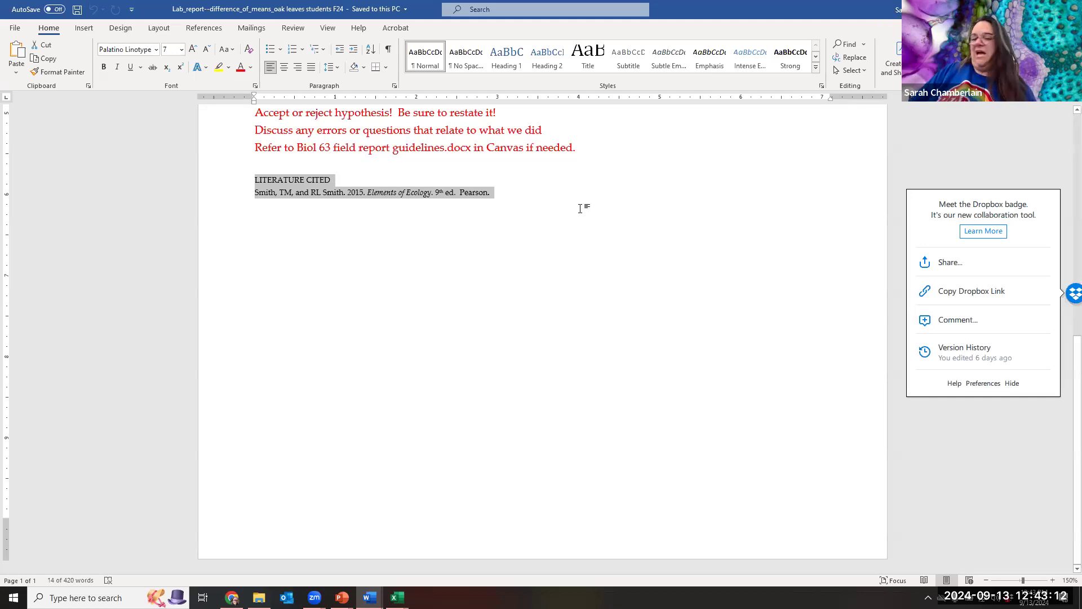
pyautogui.scroll(5, 583, 205)
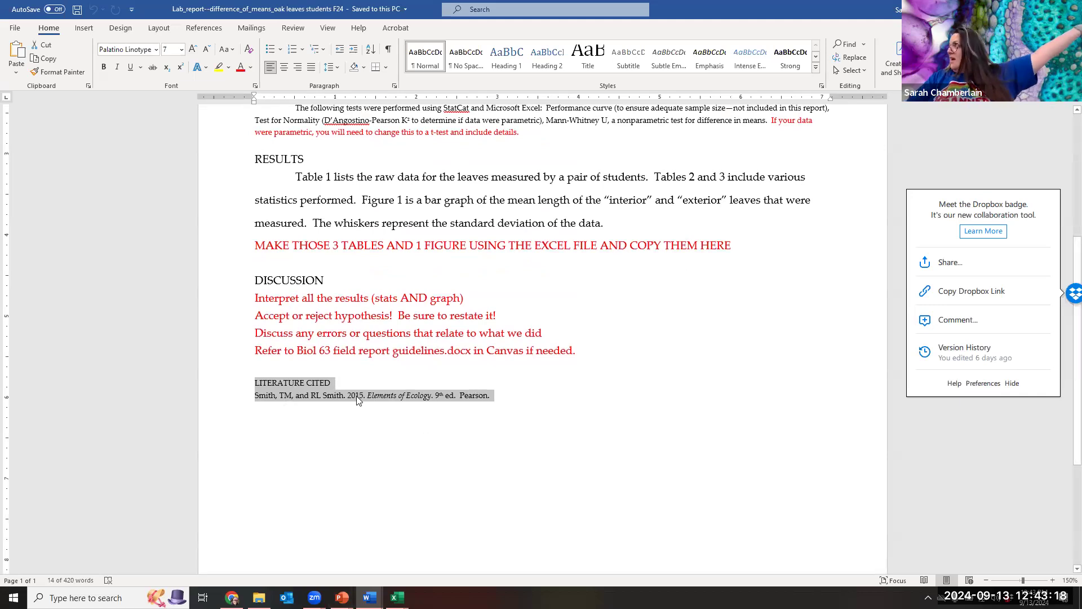
pyautogui.click(232, 597)
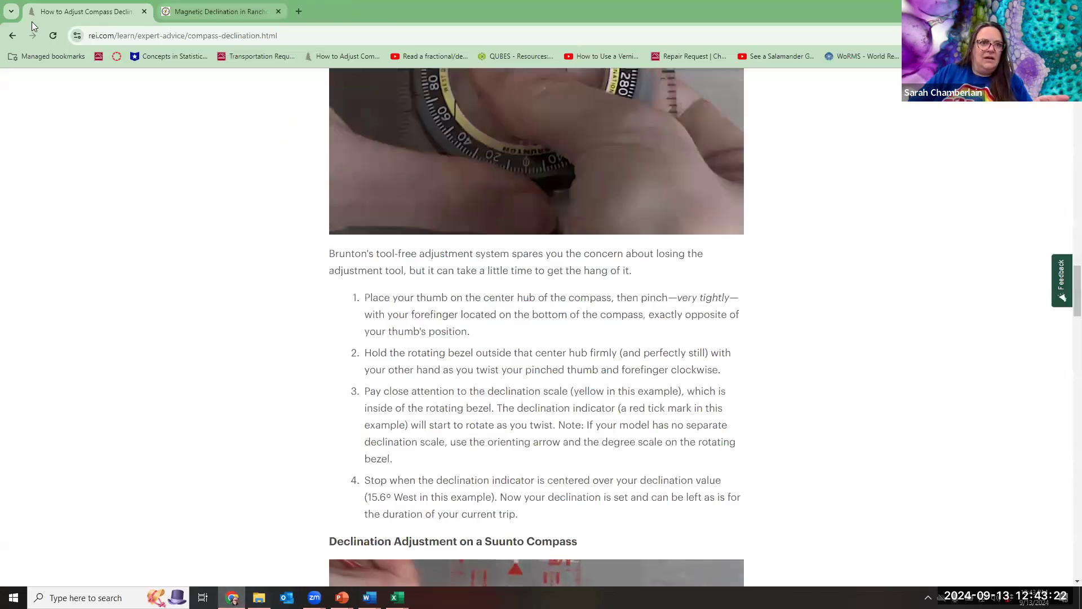
# Go back two pages to the Chaffey College login and sign in with the student's username and password.
pyautogui.click(13, 38)
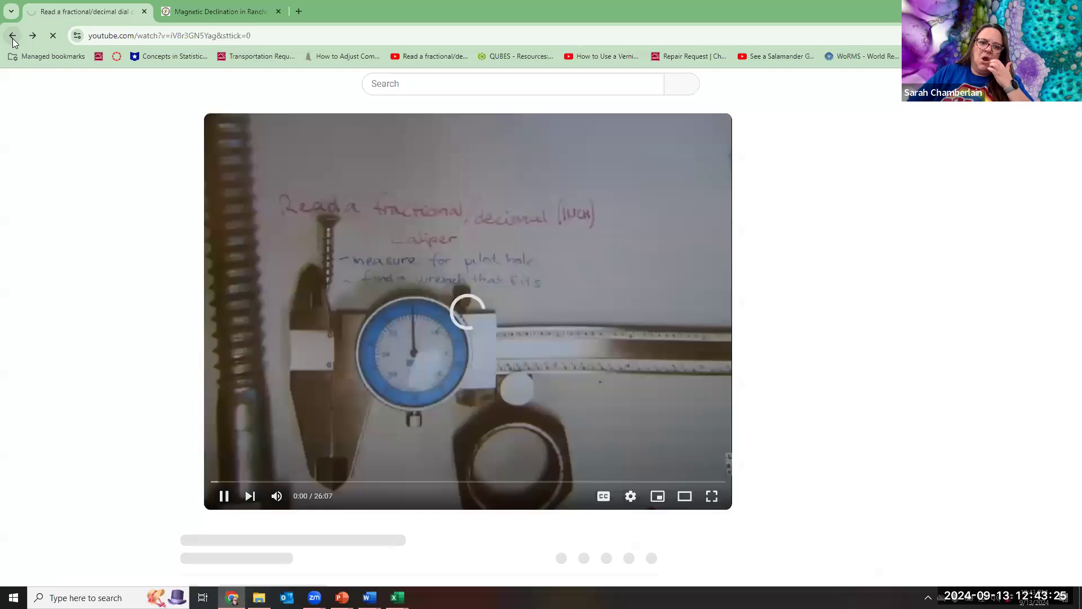
pyautogui.click(13, 38)
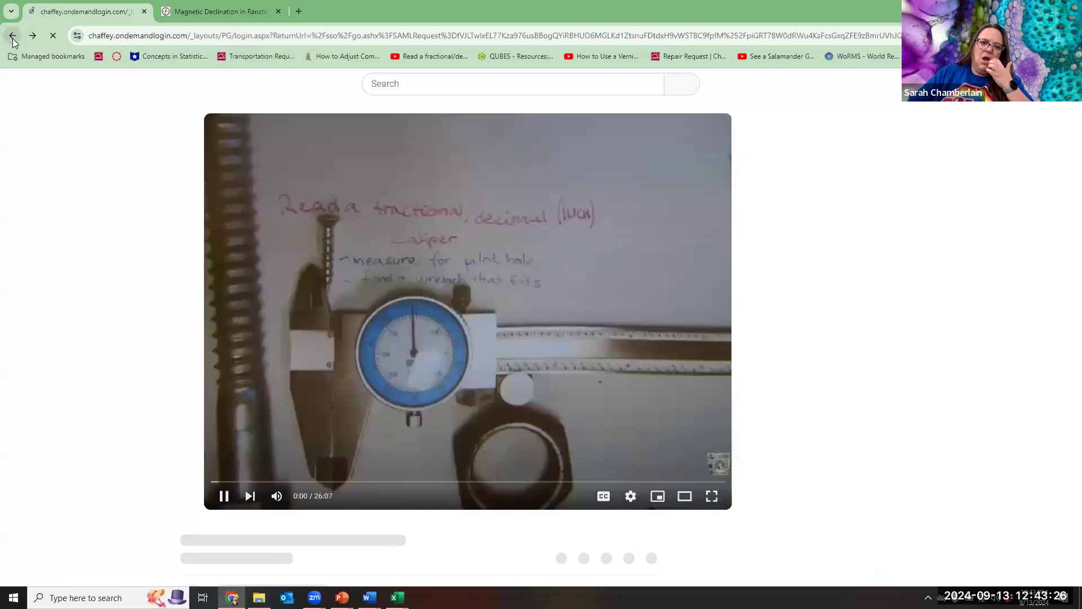
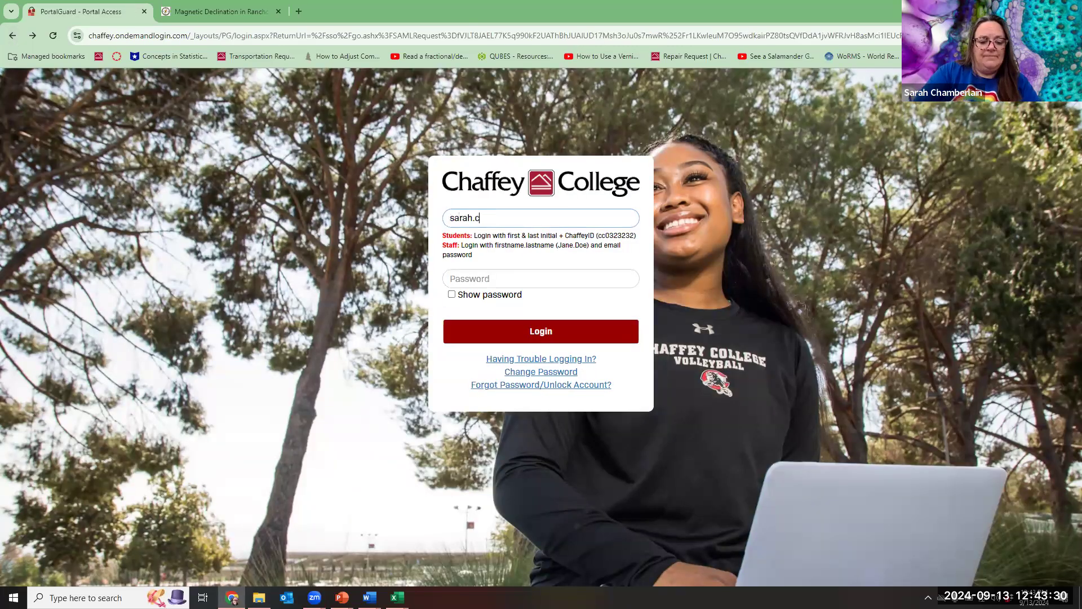
pyautogui.press('Tab')
pyautogui.write('•••••••••')
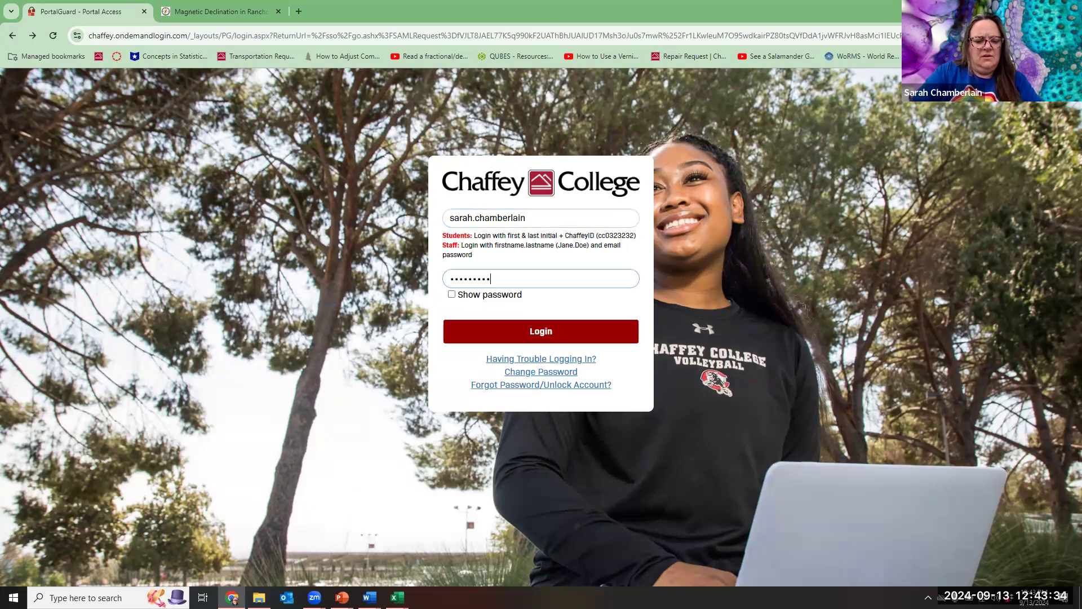
pyautogui.press('Return')
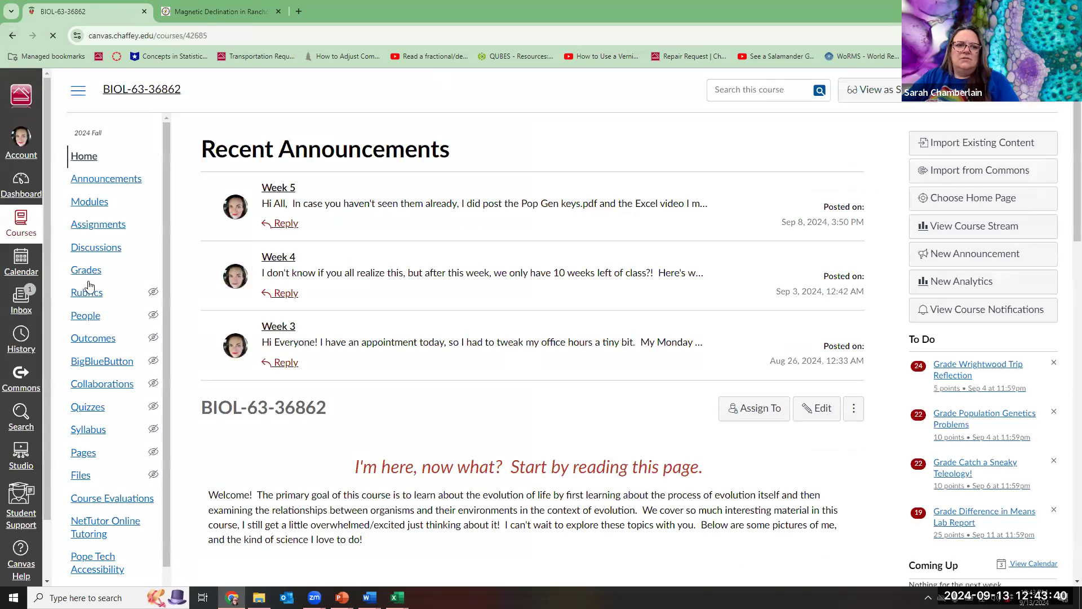
# Open the Regression Lab Report assignment listed under Week 5 Lab on the Modules page.
pyautogui.click(96, 210)
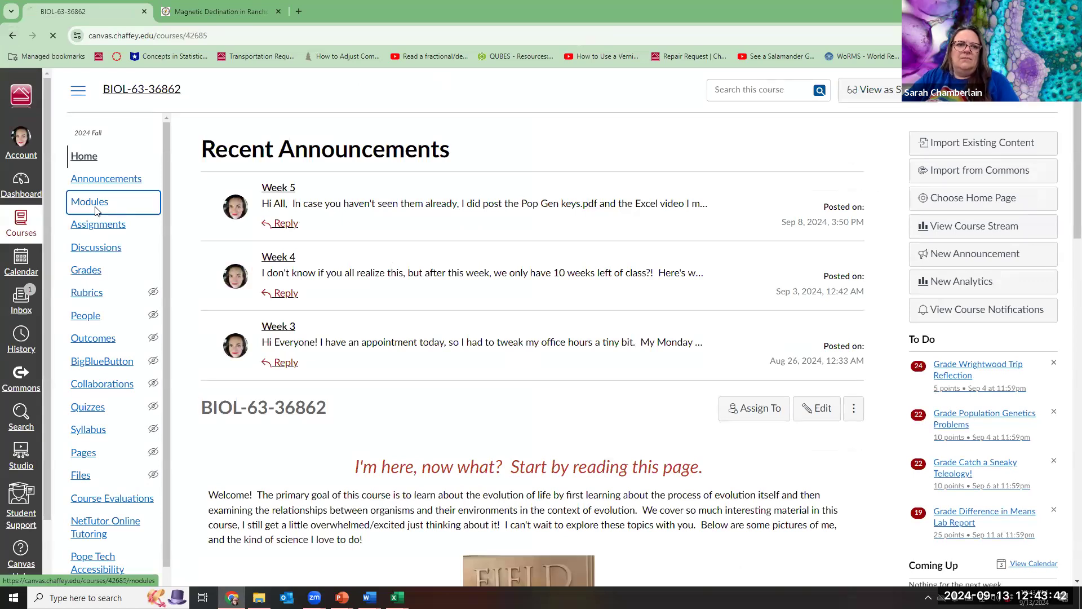
pyautogui.scroll(-6, 298, 330)
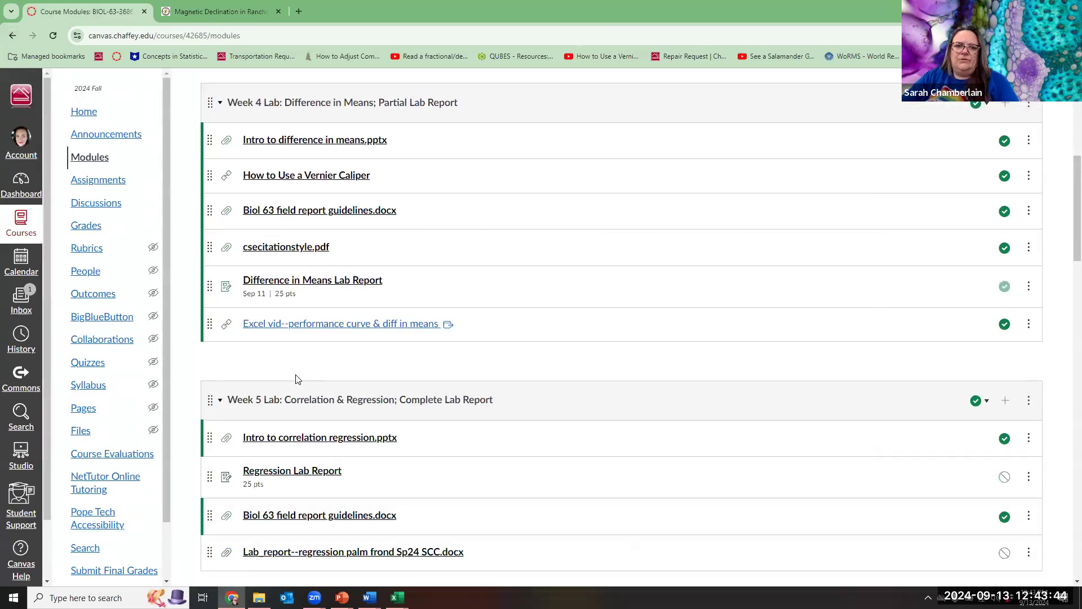
pyautogui.scroll(-3, 298, 379)
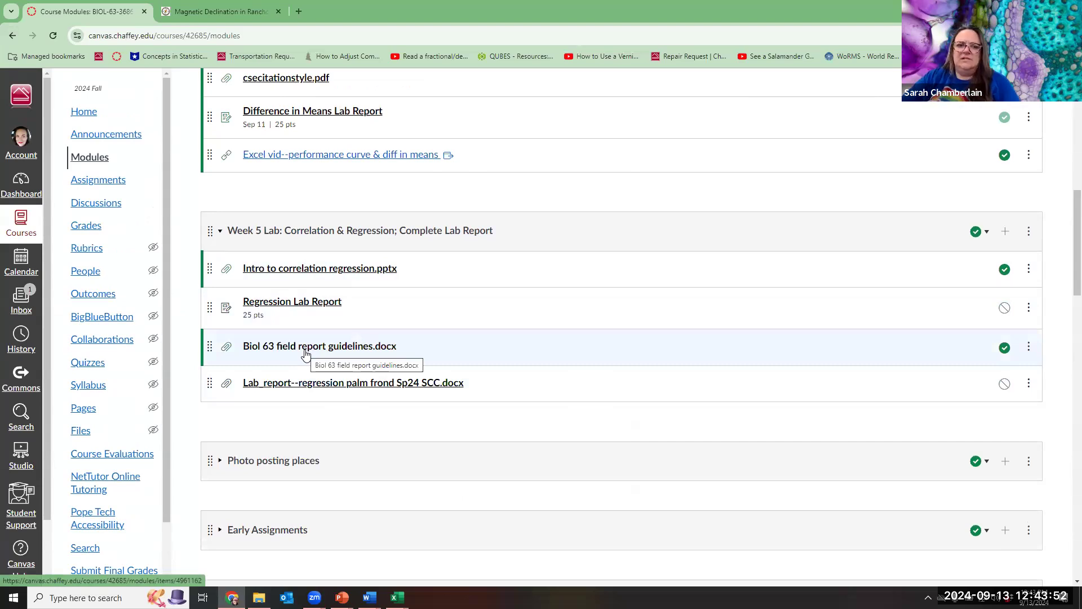
pyautogui.scroll(5, 305, 353)
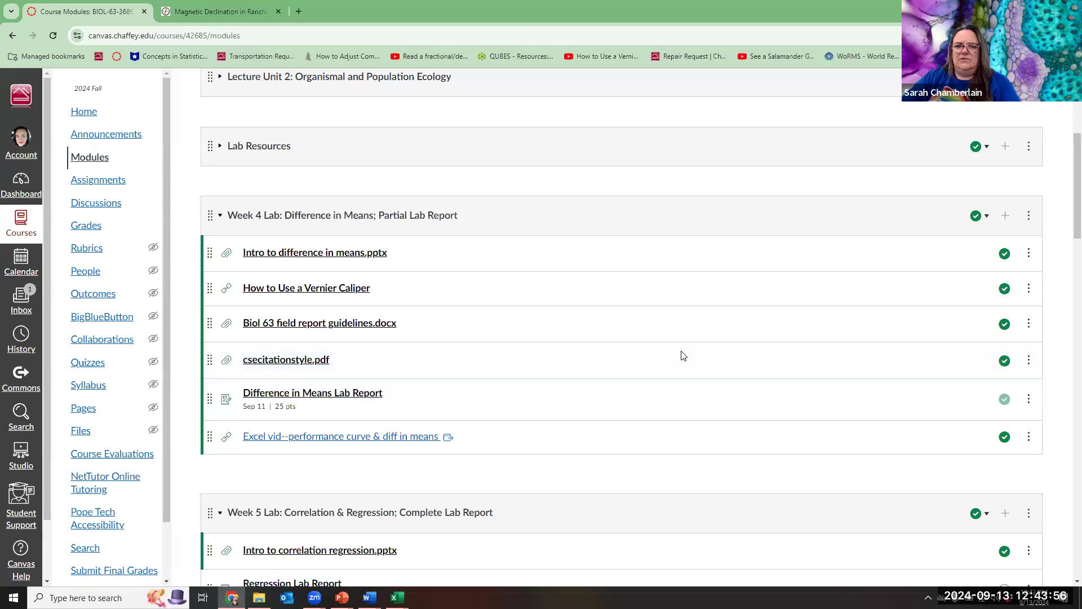
pyautogui.scroll(-3, 338, 417)
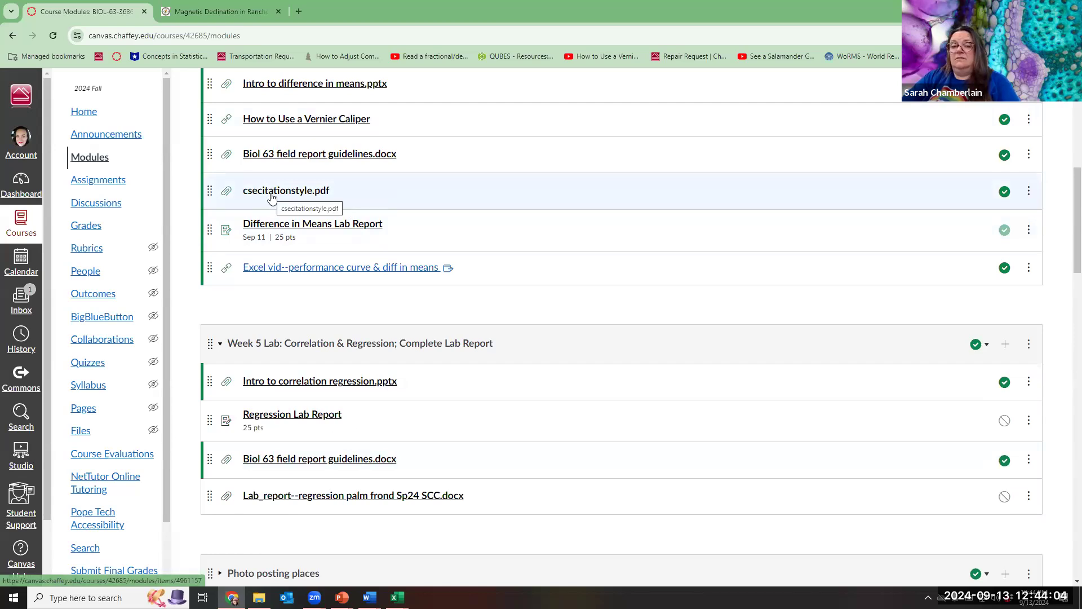
pyautogui.click(299, 418)
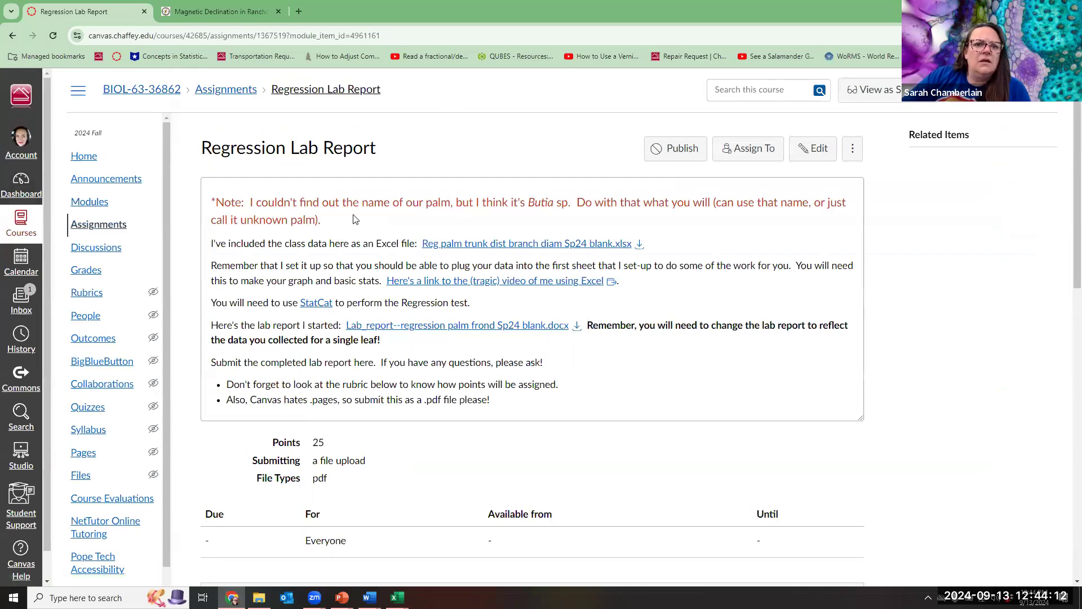
# Start editing the assignment and delete the red palm-name note and the Excel class data file link.
pyautogui.click(814, 149)
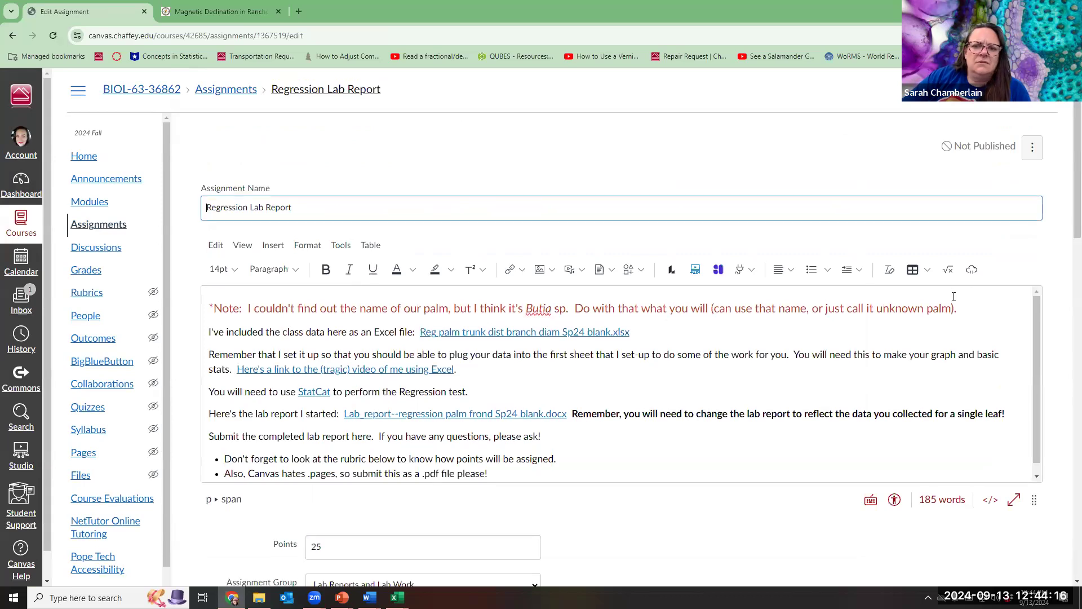
pyautogui.moveTo(979, 310); pyautogui.dragTo(212, 302)
pyautogui.press('BackSpace')
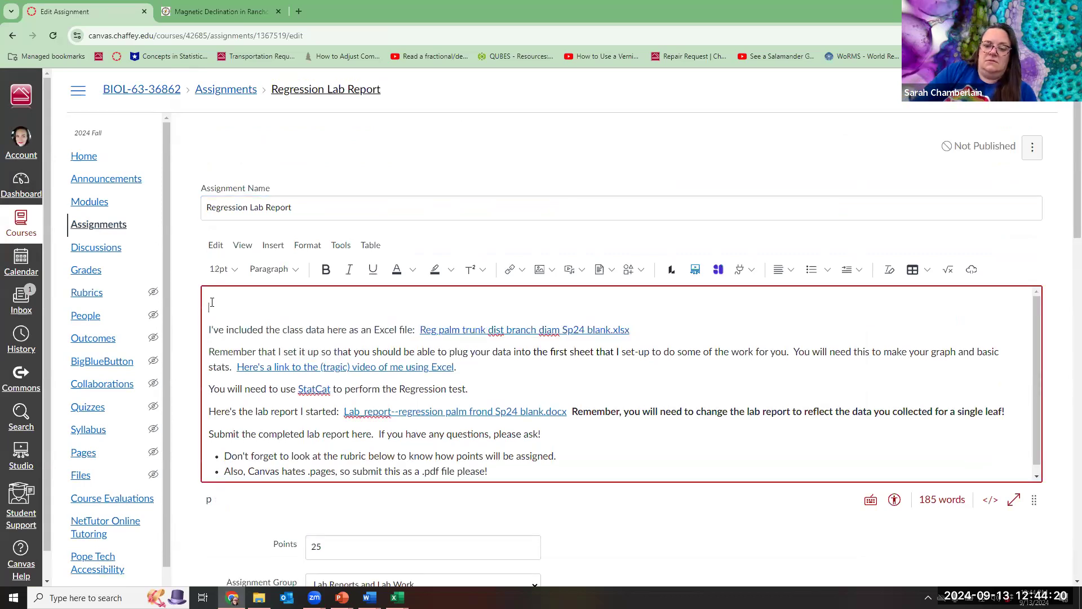
pyautogui.press('Delete')
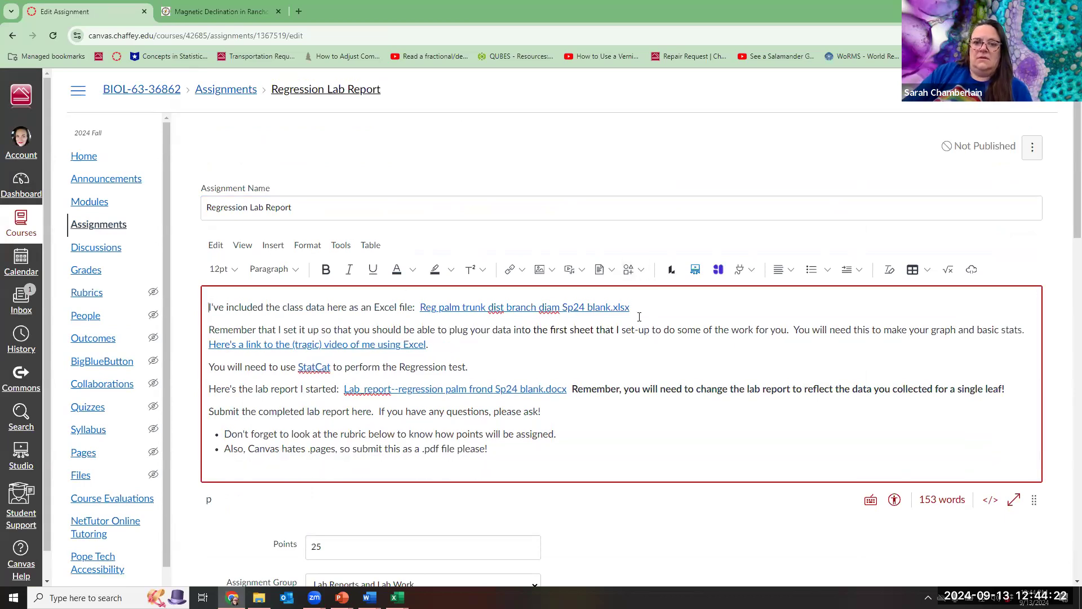
pyautogui.moveTo(630, 308); pyautogui.dragTo(421, 306)
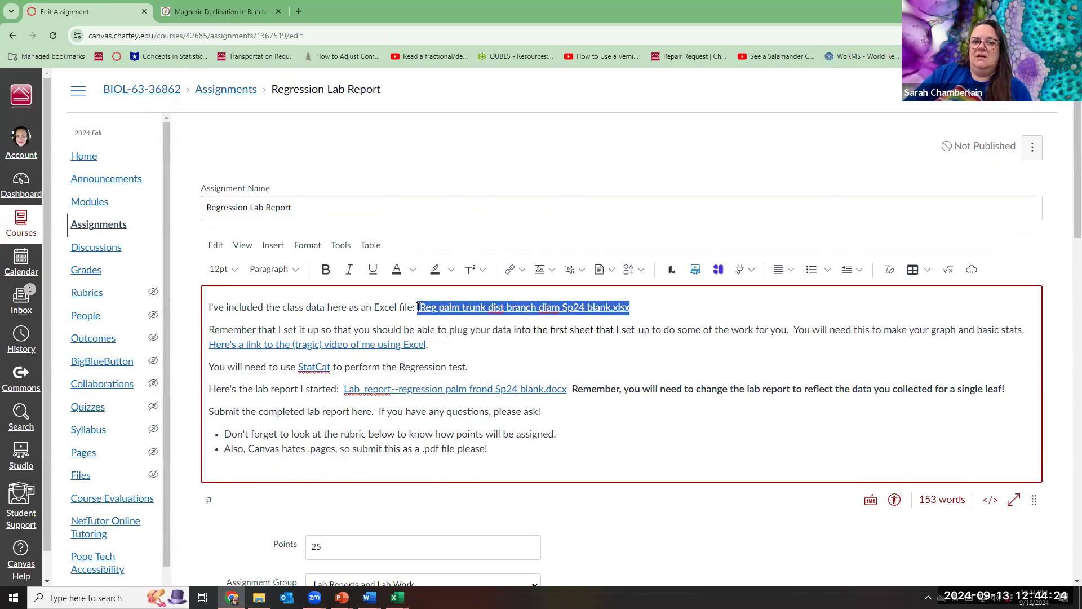
pyautogui.press('BackSpace')
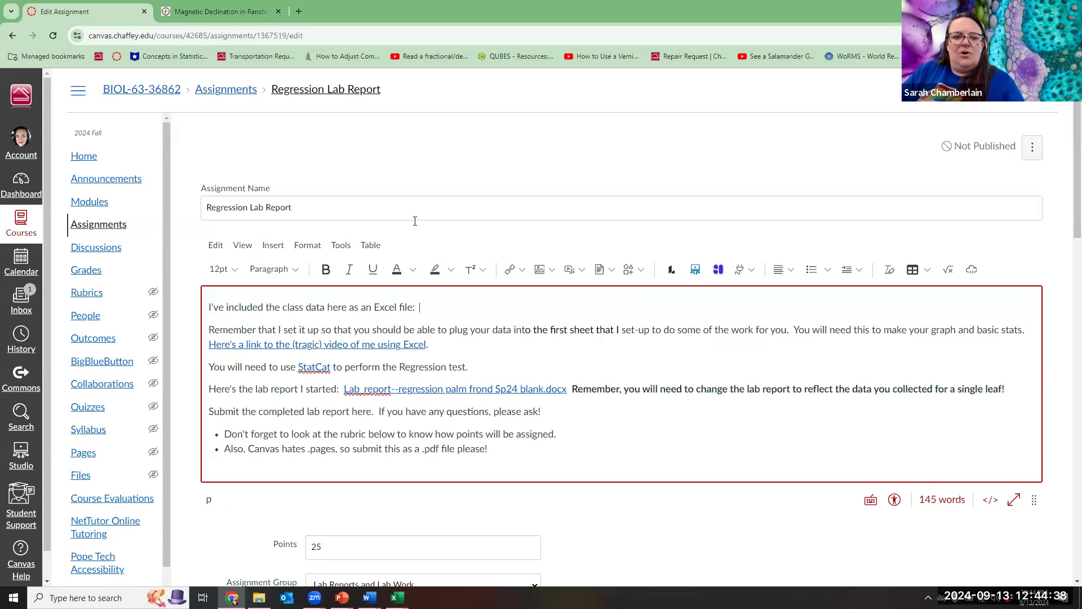
# Delete the Excel video line and the lab report file link from the description.
pyautogui.moveTo(429, 345); pyautogui.dragTo(209, 345)
pyautogui.press('BackSpace')
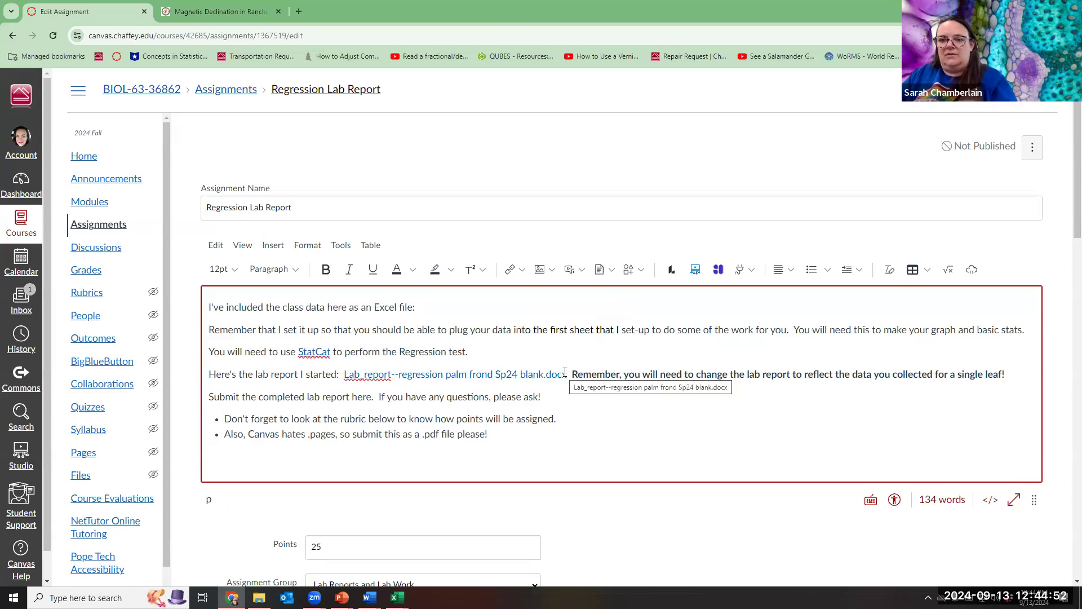
pyautogui.moveTo(568, 375); pyautogui.dragTo(346, 378)
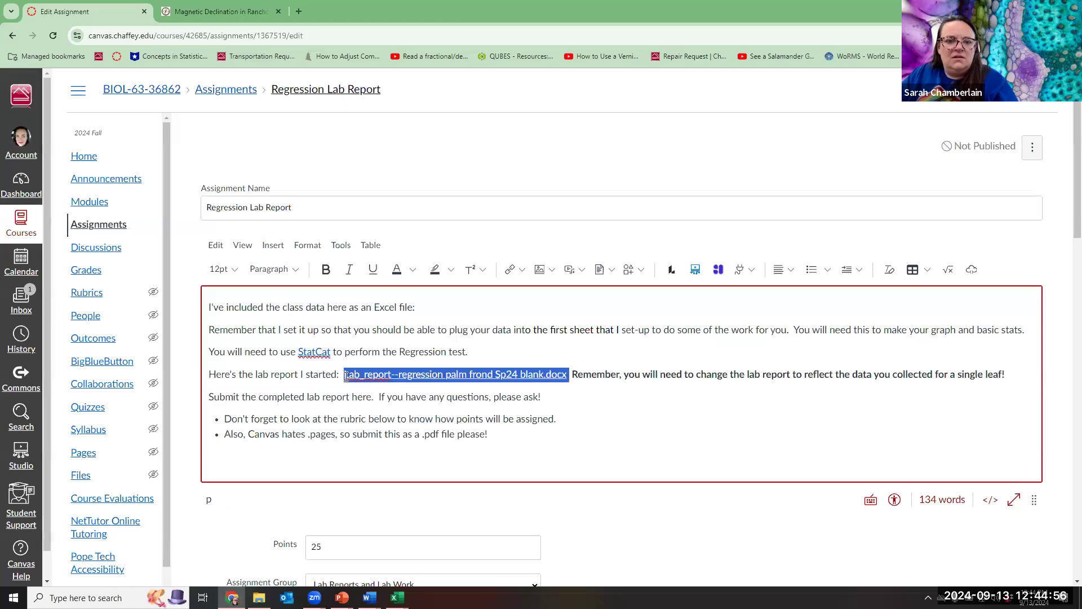
pyautogui.press('BackSpace')
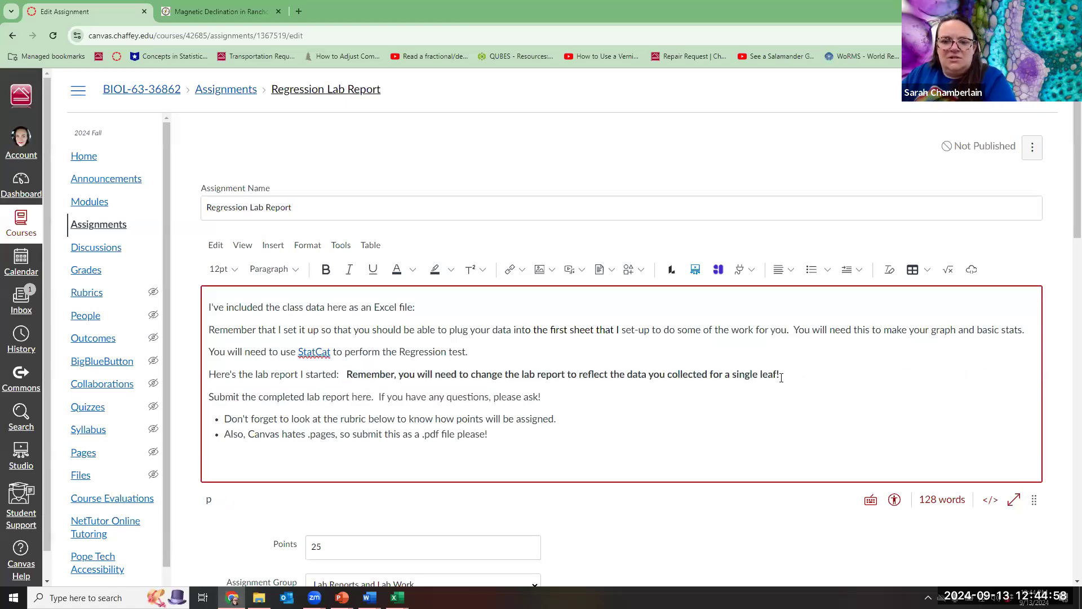
# Change the bold reminder's 'a single leaf' to 'your stem'.
pyautogui.click(757, 376)
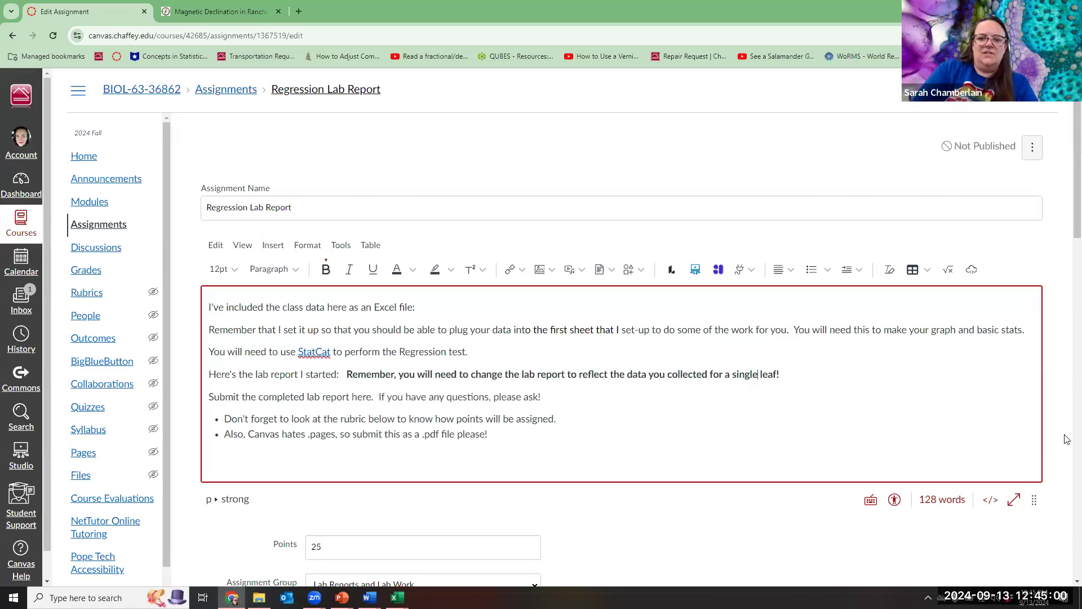
pyautogui.press('BackSpace')
pyautogui.press('BackSpace')
pyautogui.press('BackSpace')
pyautogui.press('BackSpace')
pyautogui.press('BackSpace')
pyautogui.press('BackSpace')
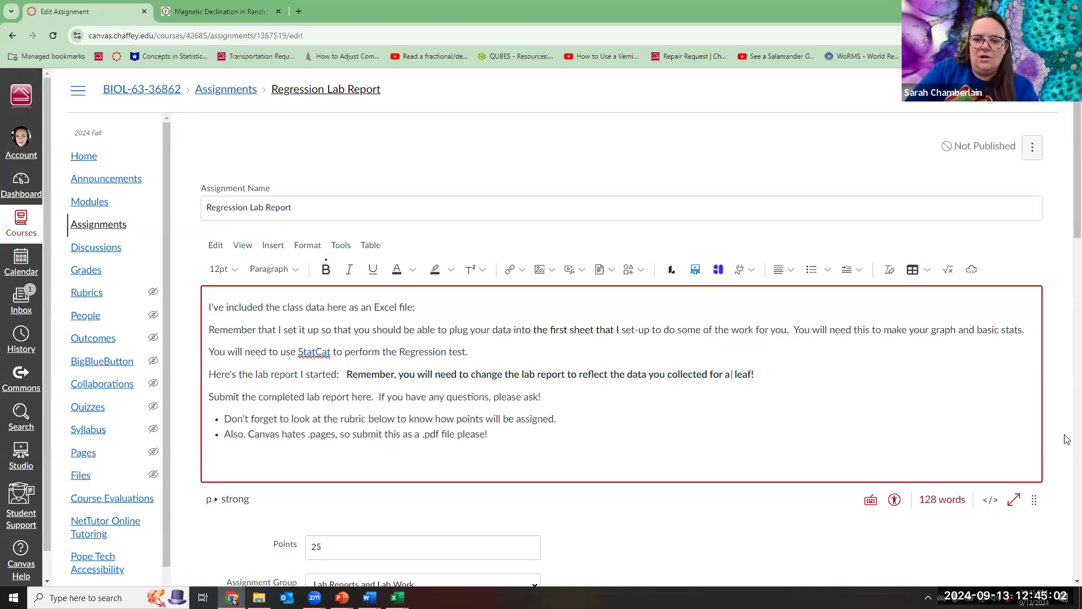
pyautogui.press('BackSpace')
pyautogui.press('BackSpace')
pyautogui.press('BackSpace')
pyautogui.press('BackSpace')
pyautogui.press('BackSpace')
pyautogui.press('BackSpace')
pyautogui.press('BackSpace')
pyautogui.write('your stem')
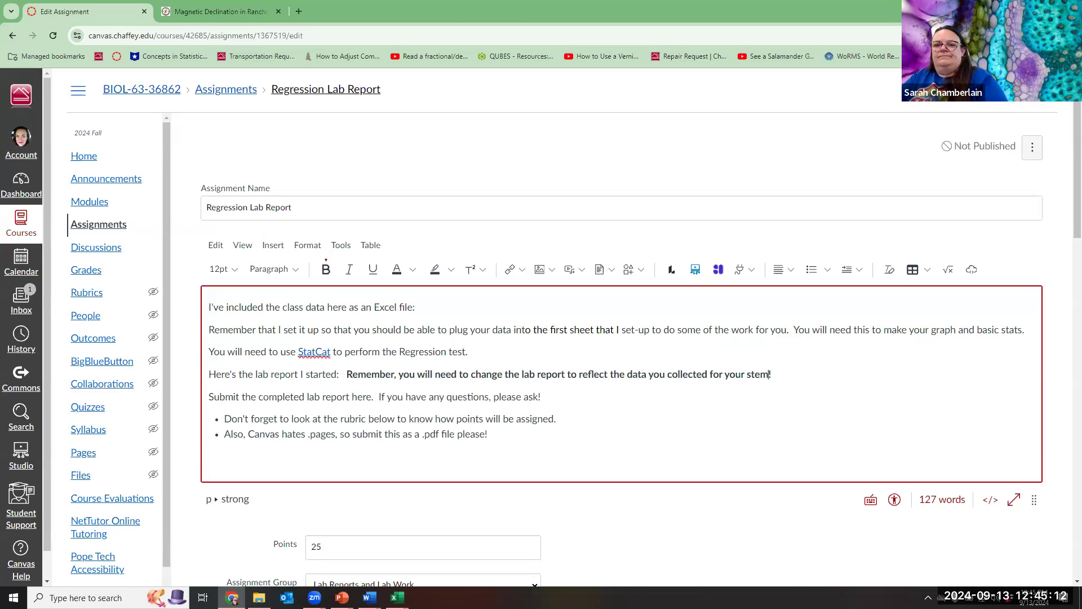
# Set the Regression Lab Report due date to Sep 20 and save and publish the assignment.
pyautogui.scroll(-8, 313, 420)
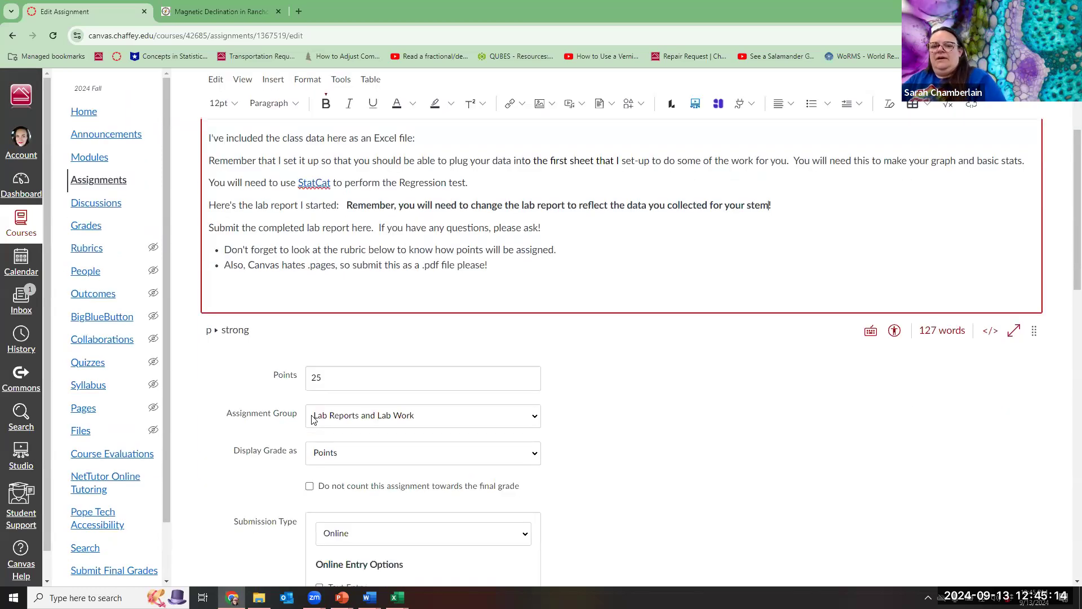
pyautogui.scroll(-12, 313, 420)
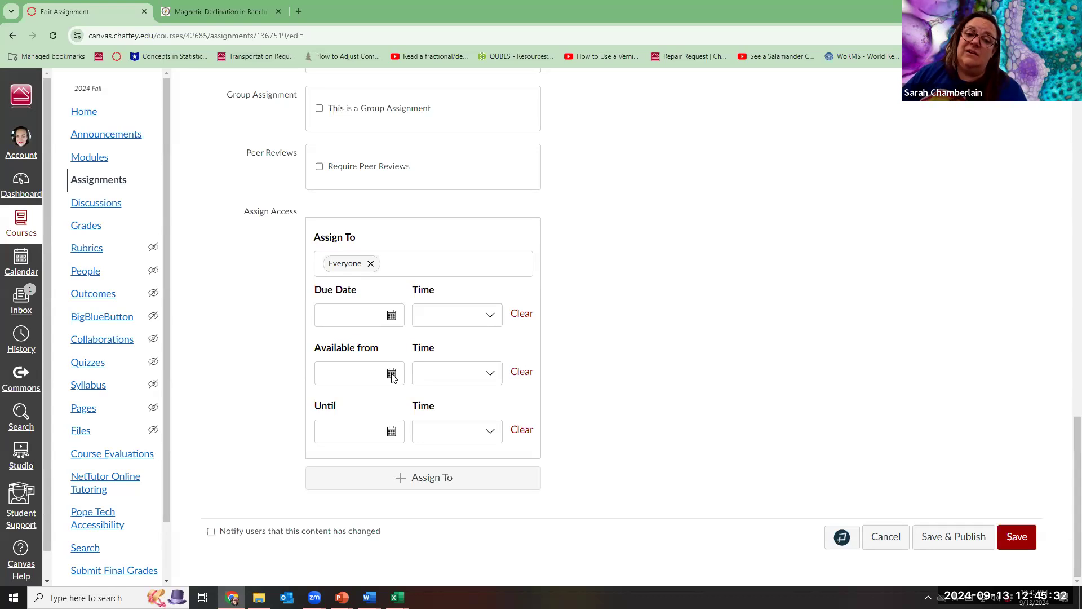
pyautogui.click(393, 317)
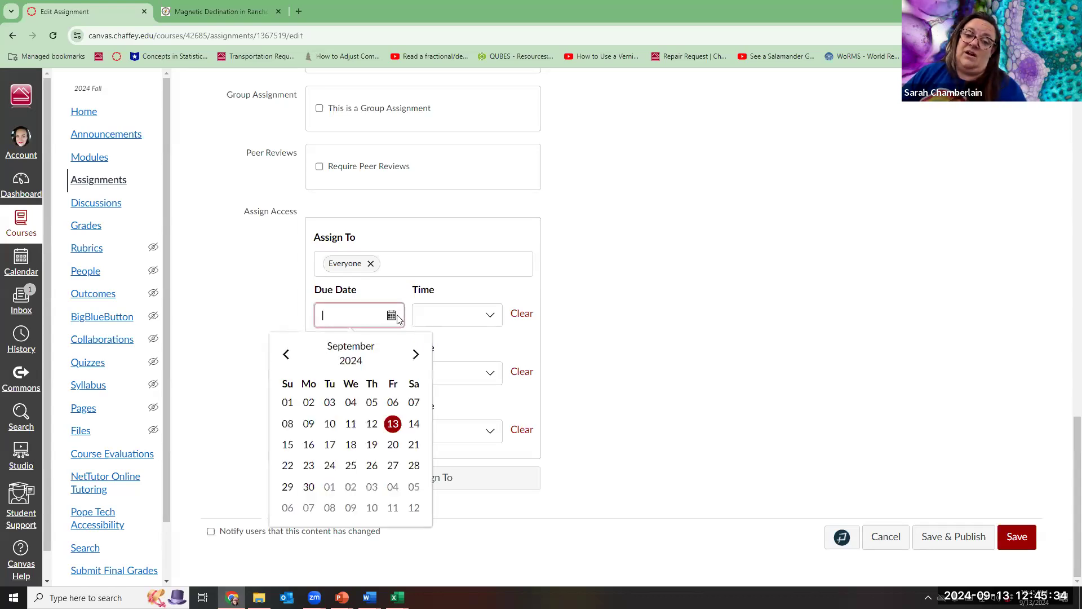
pyautogui.click(393, 446)
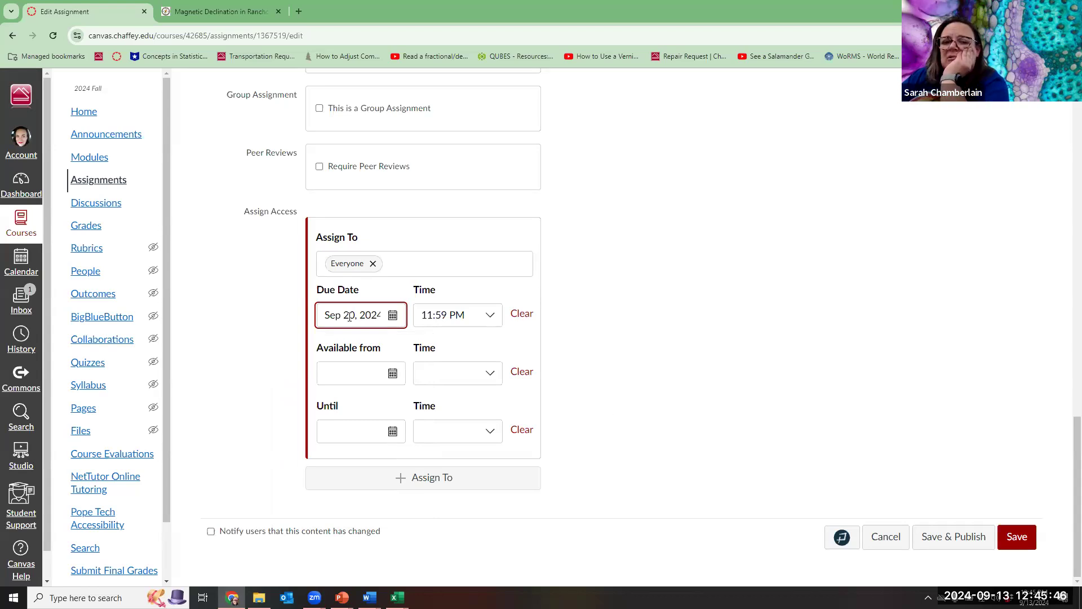
pyautogui.click(968, 539)
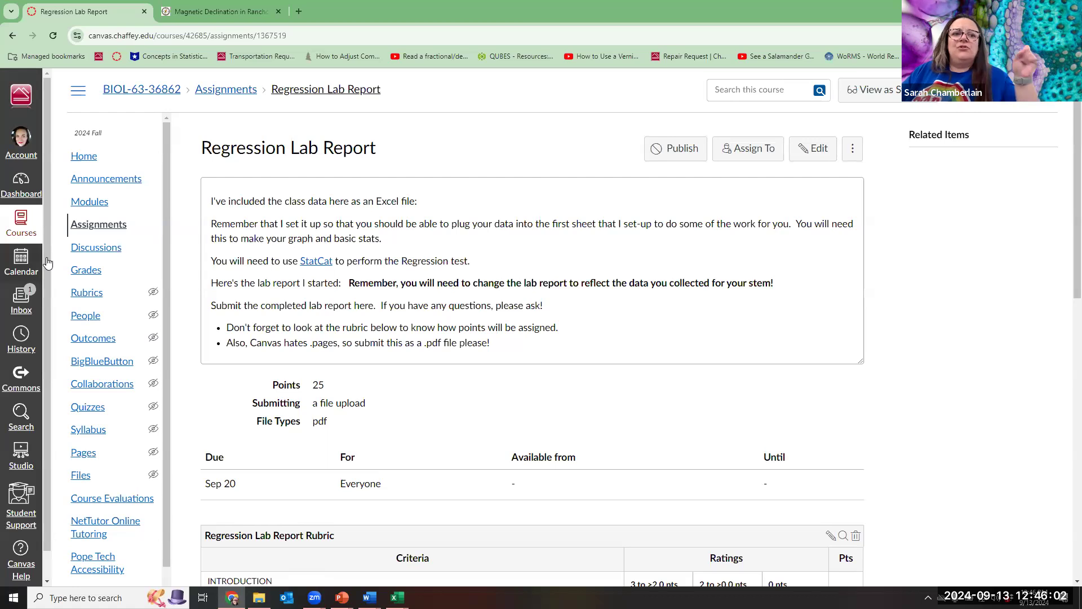
# Return to the Modules page and expand Lab Resources to show StatCat.xls and the regression videos.
pyautogui.click(97, 203)
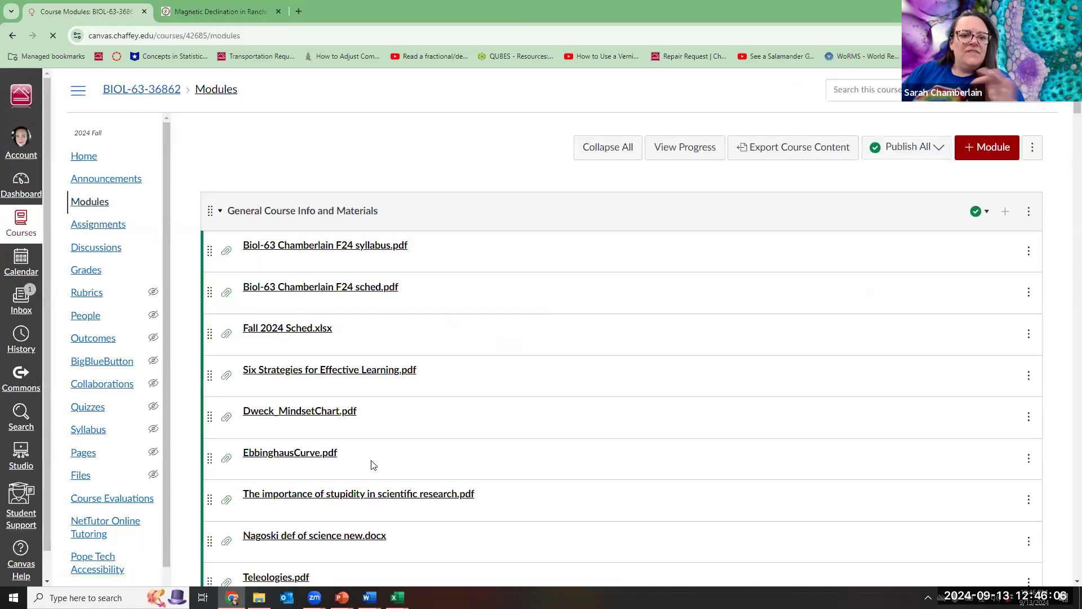
pyautogui.scroll(-6, 371, 464)
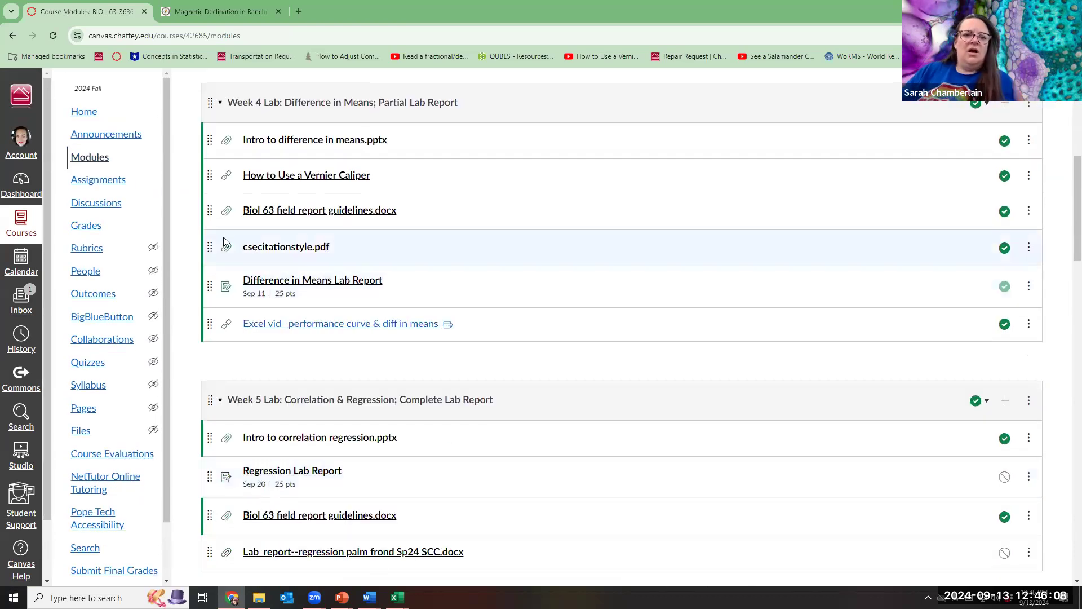
pyautogui.scroll(5, 267, 196)
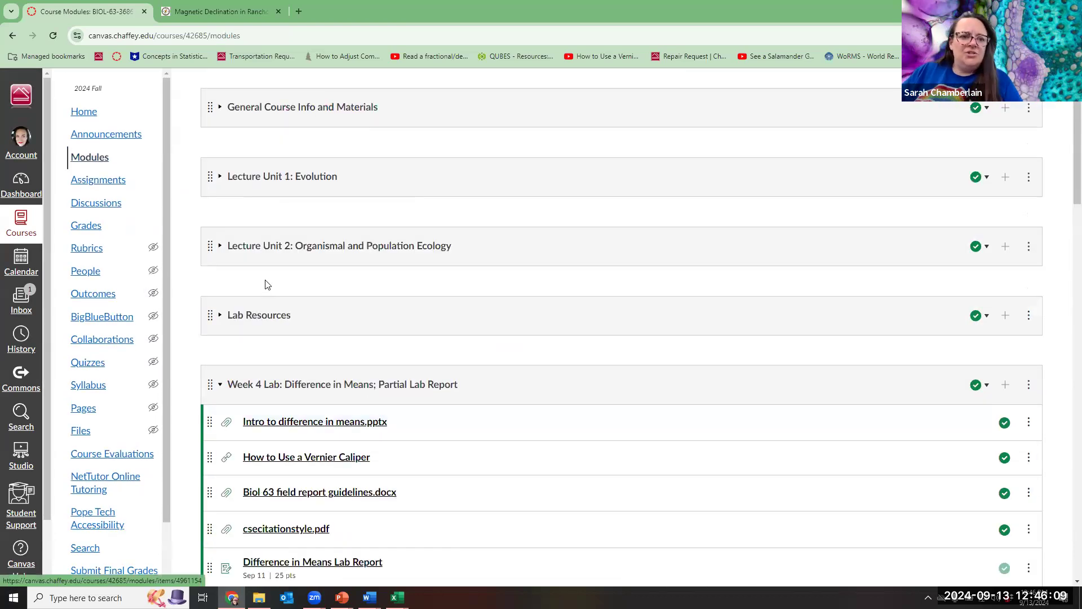
pyautogui.click(221, 317)
pyautogui.scroll(-3, 322, 386)
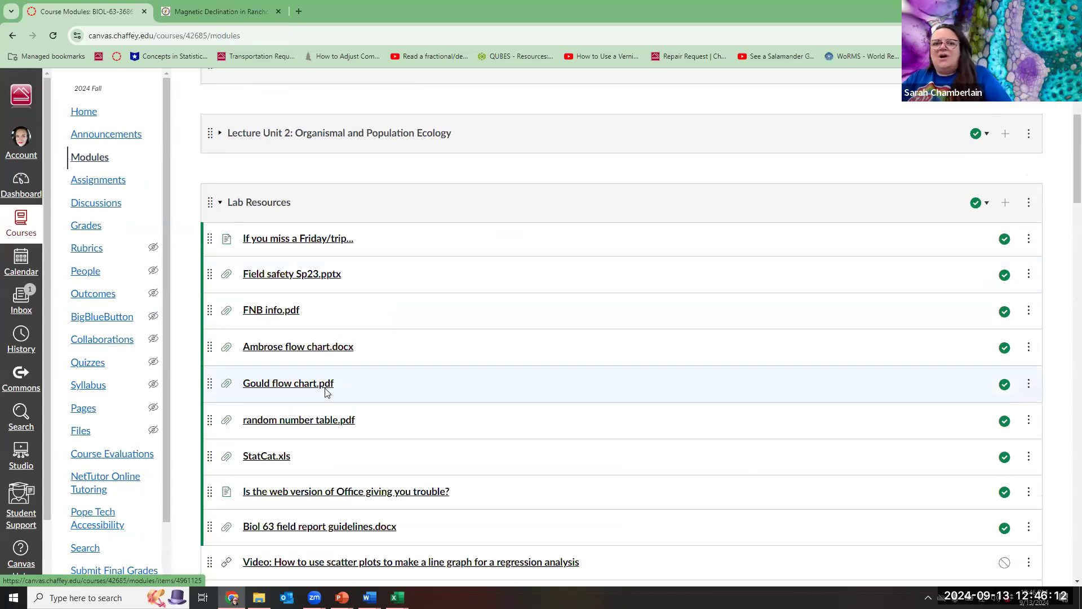
pyautogui.scroll(-3, 293, 293)
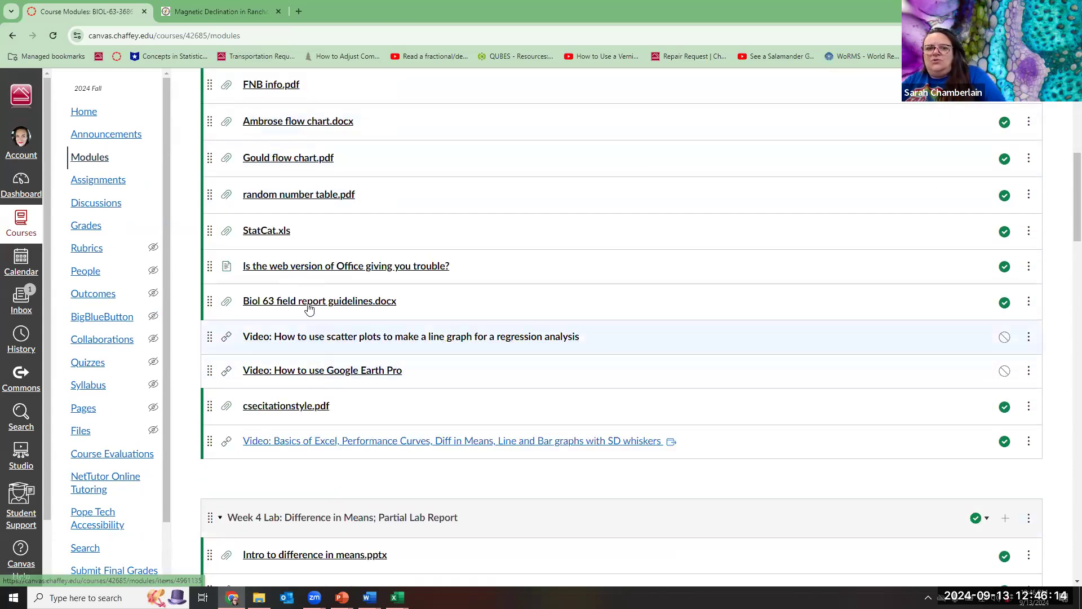